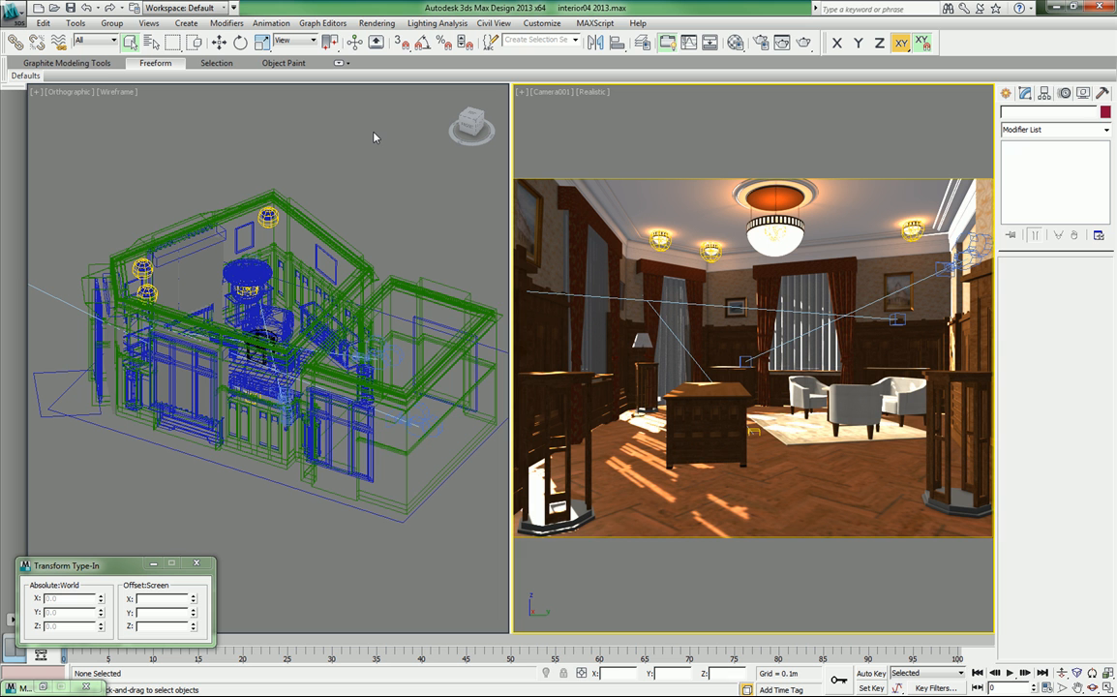
Inspect the desk, the seating group and the window curtains by selecting each of them in the camera view.
{"action": "middle_click_drag", "start_coordinate": [372, 209], "coordinate": [351, 220]}
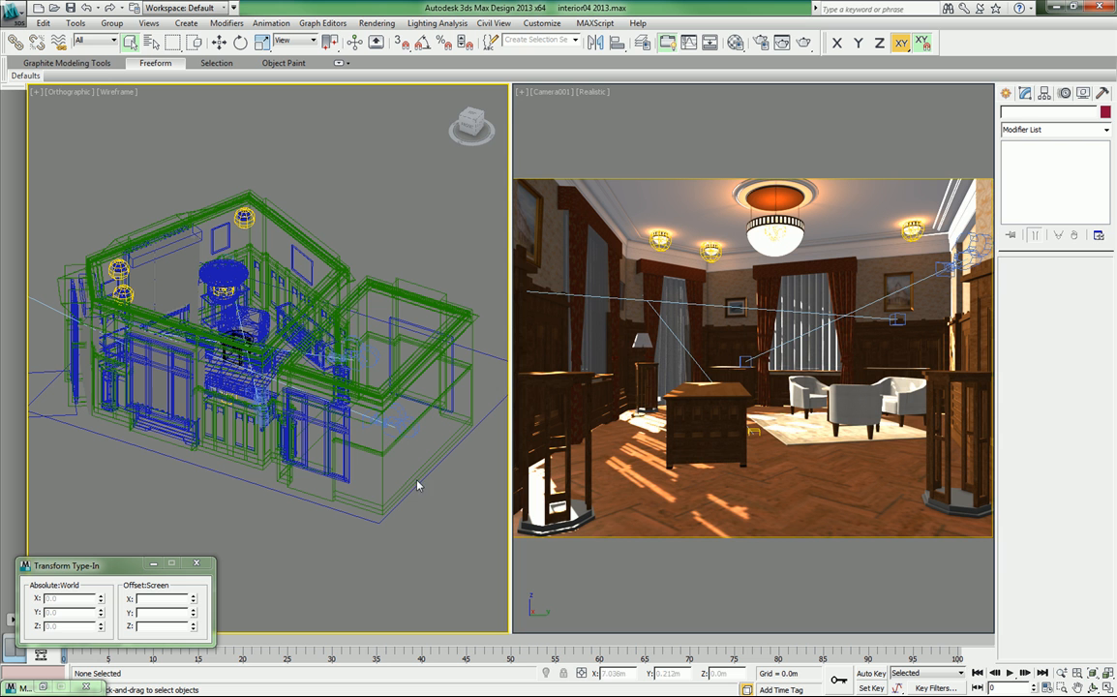
{"action": "left_click", "coordinate": [716, 424]}
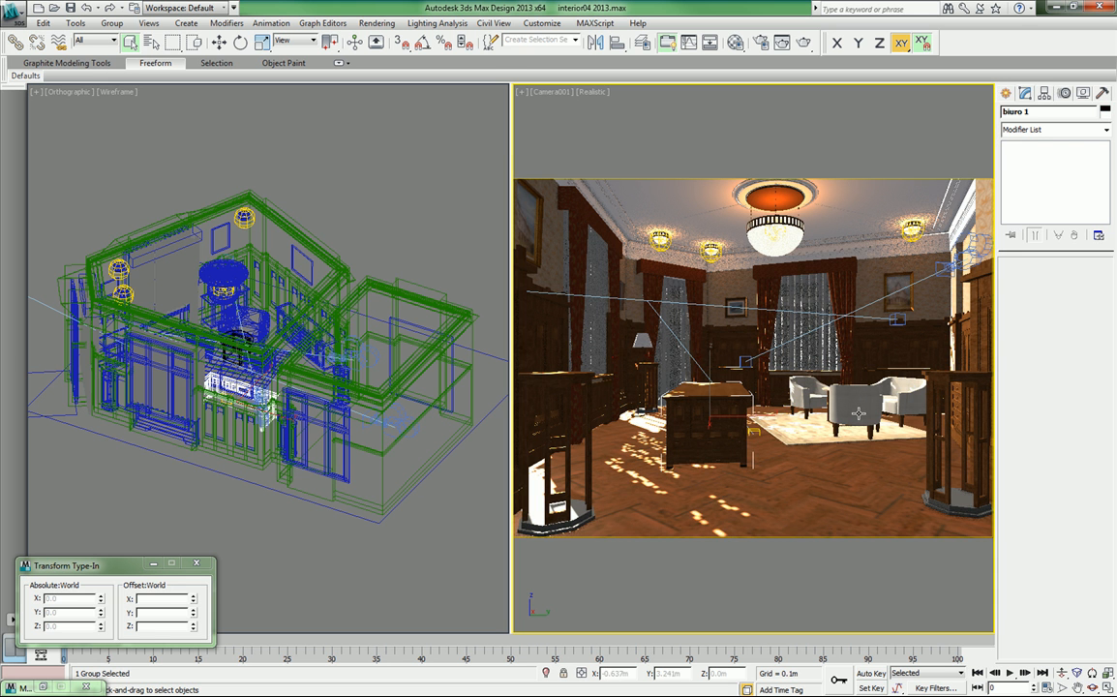
{"action": "left_click", "coordinate": [858, 413]}
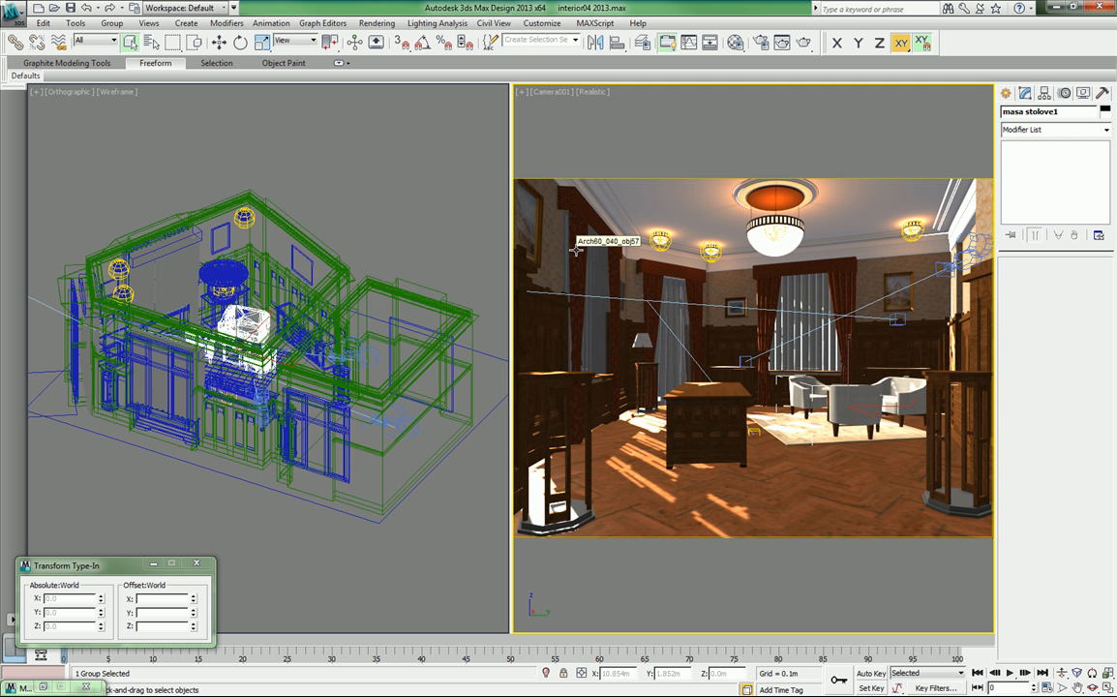
{"action": "left_click", "coordinate": [650, 282]}
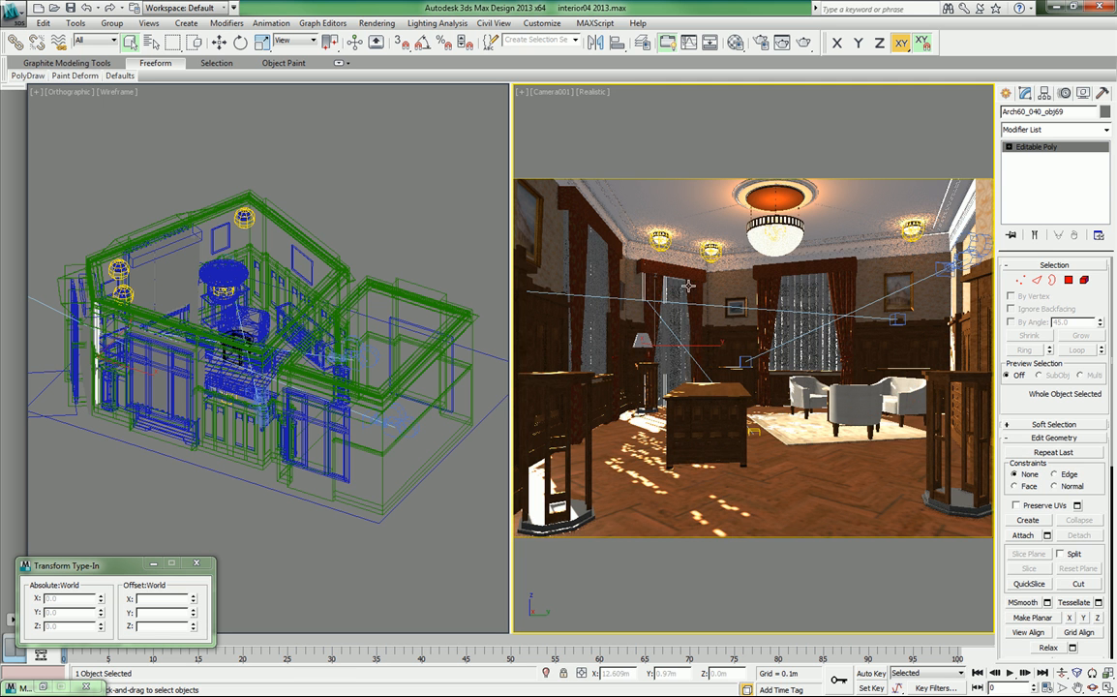
{"action": "left_click", "coordinate": [767, 291]}
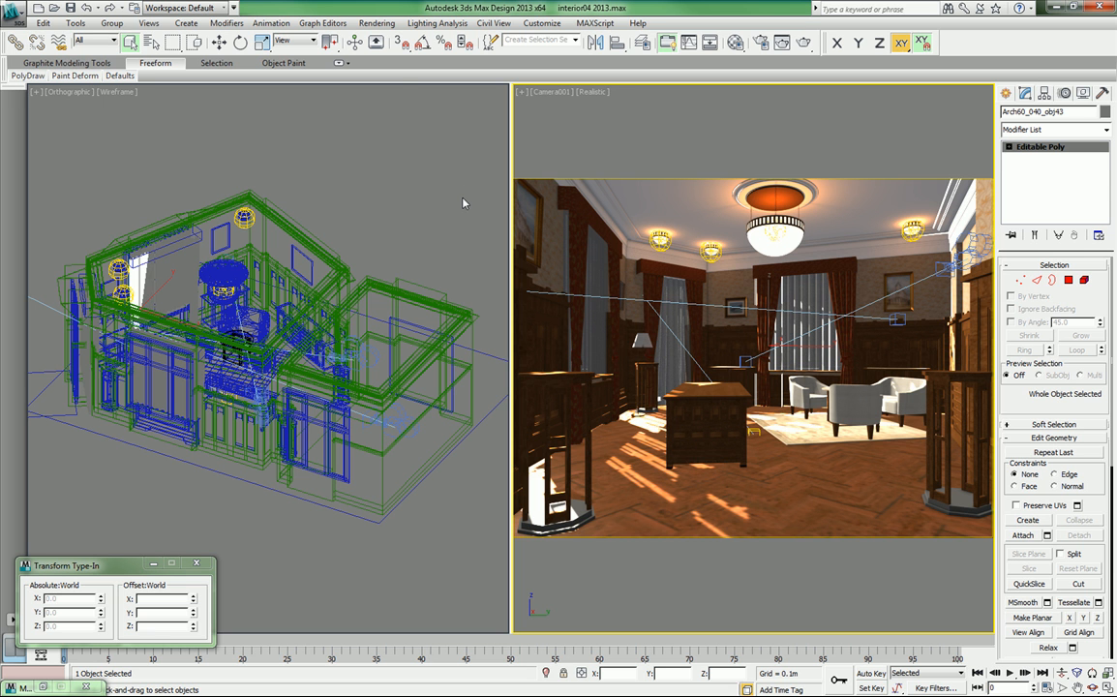
Open State Sets and make State01 the current state.
{"action": "left_click", "coordinate": [379, 24]}
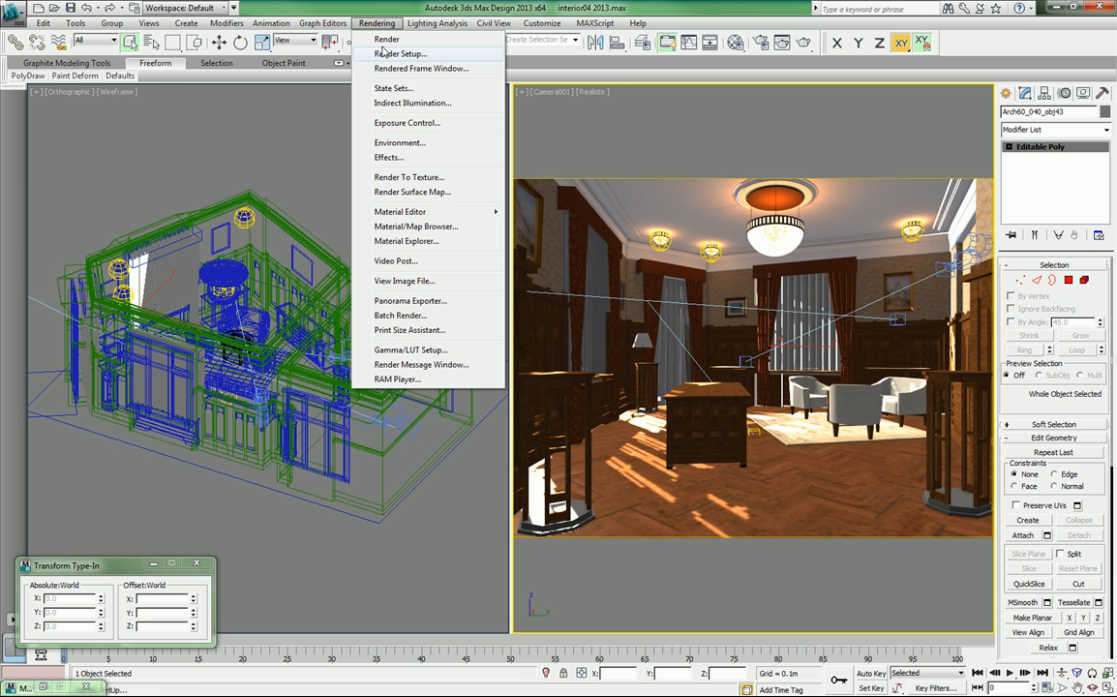
{"action": "left_click", "coordinate": [384, 90]}
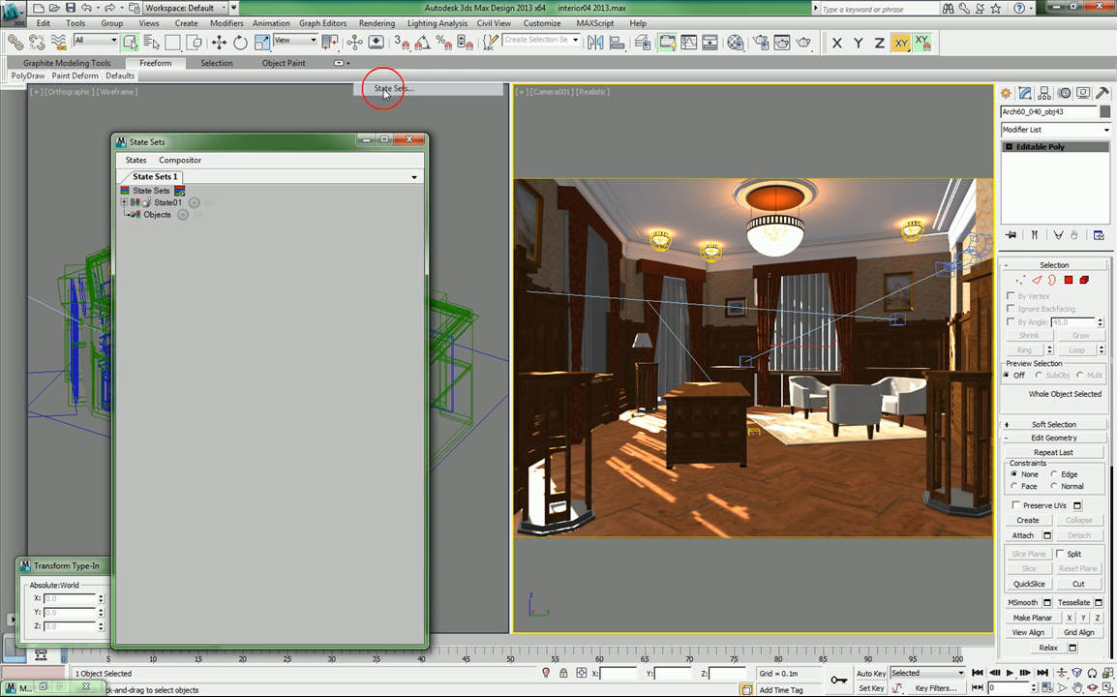
{"action": "left_click_drag", "start_coordinate": [310, 145], "coordinate": [288, 501]}
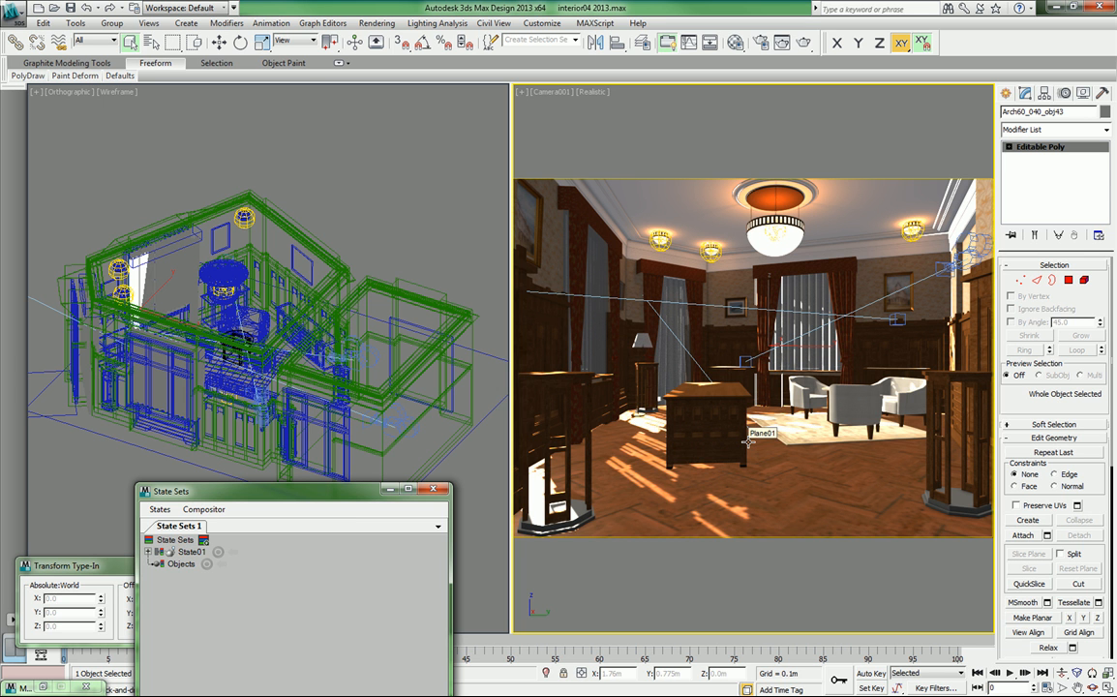
{"action": "left_click", "coordinate": [231, 553]}
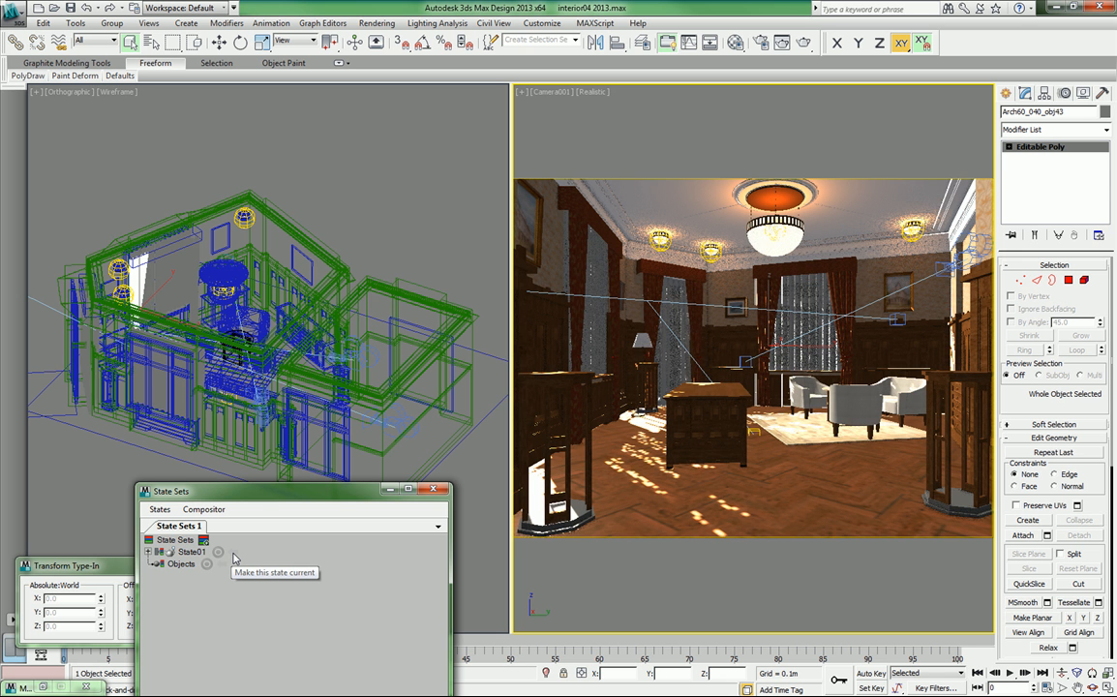
{"action": "left_click", "coordinate": [232, 554]}
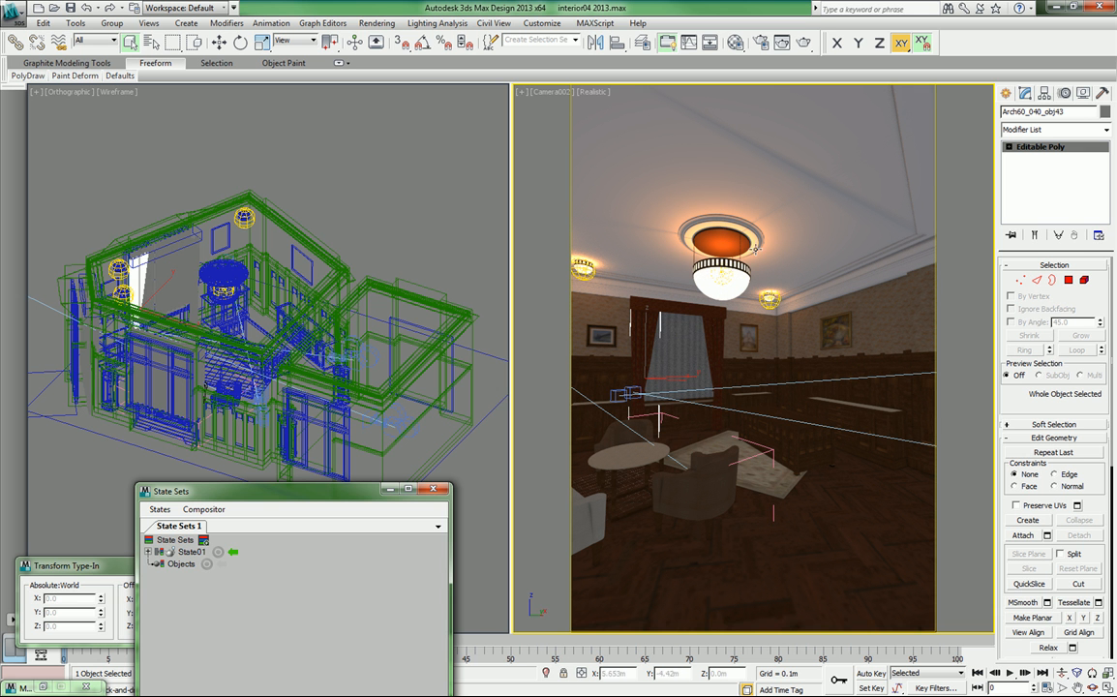
Expand State01's list of recorded changes and deactivate the state to restore the original Camera001 scene.
{"action": "middle_click_drag", "start_coordinate": [289, 301], "coordinate": [267, 390], "text": "alt"}
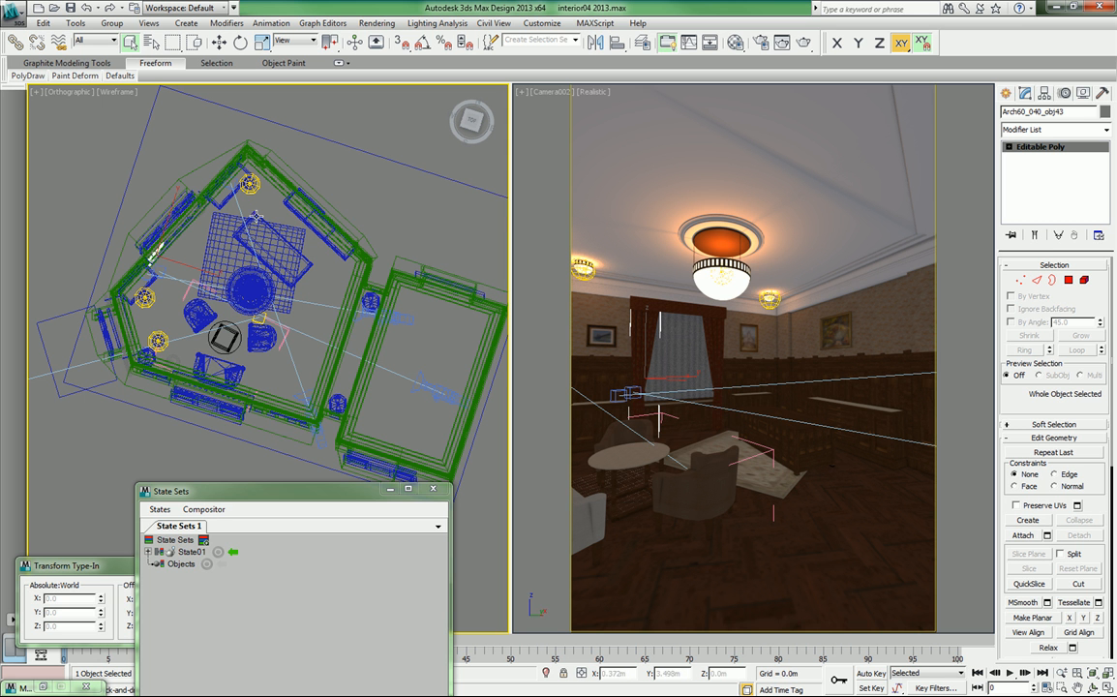
{"action": "mouse_move", "coordinate": [258, 254]}
{"action": "middle_mouse_down", "text": "alt"}
{"action": "mouse_move", "coordinate": [287, 274]}
{"action": "mouse_move", "coordinate": [265, 254]}
{"action": "middle_mouse_up", "text": "alt"}
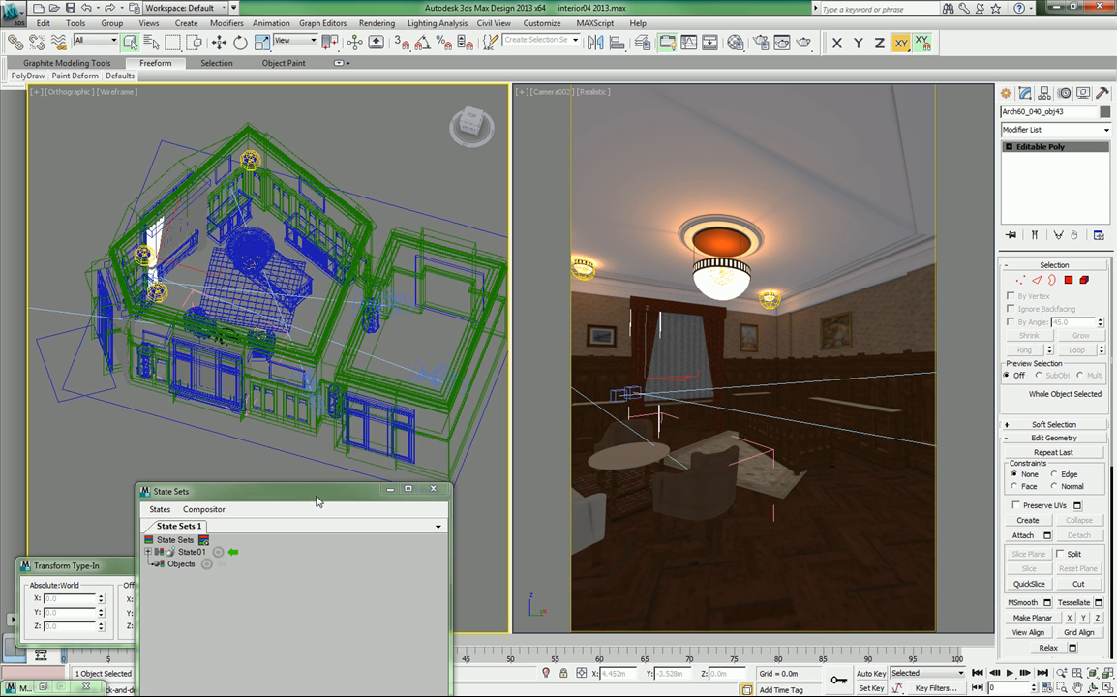
{"action": "left_click_drag", "start_coordinate": [318, 495], "coordinate": [294, 192]}
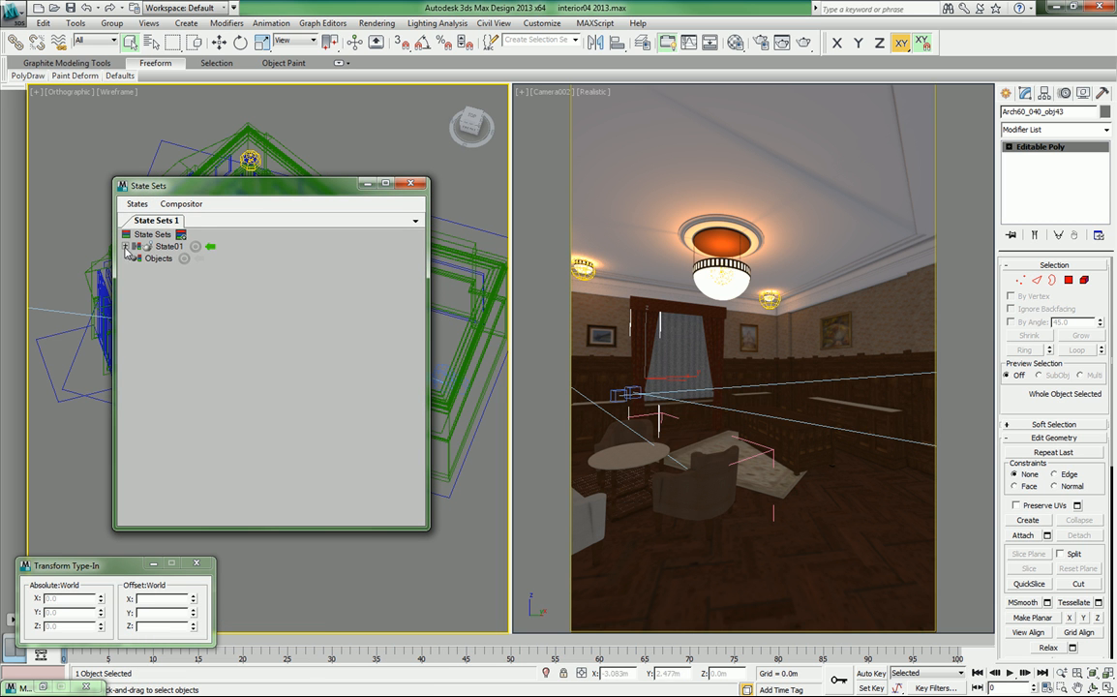
{"action": "left_click", "coordinate": [125, 246]}
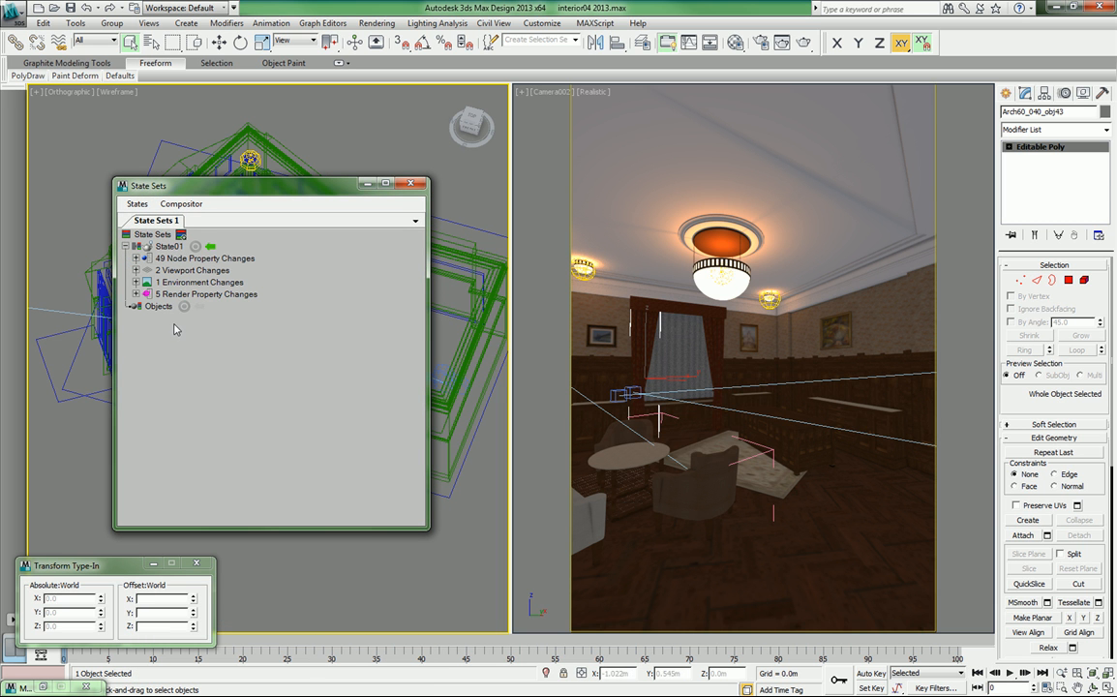
{"action": "left_click", "coordinate": [211, 248]}
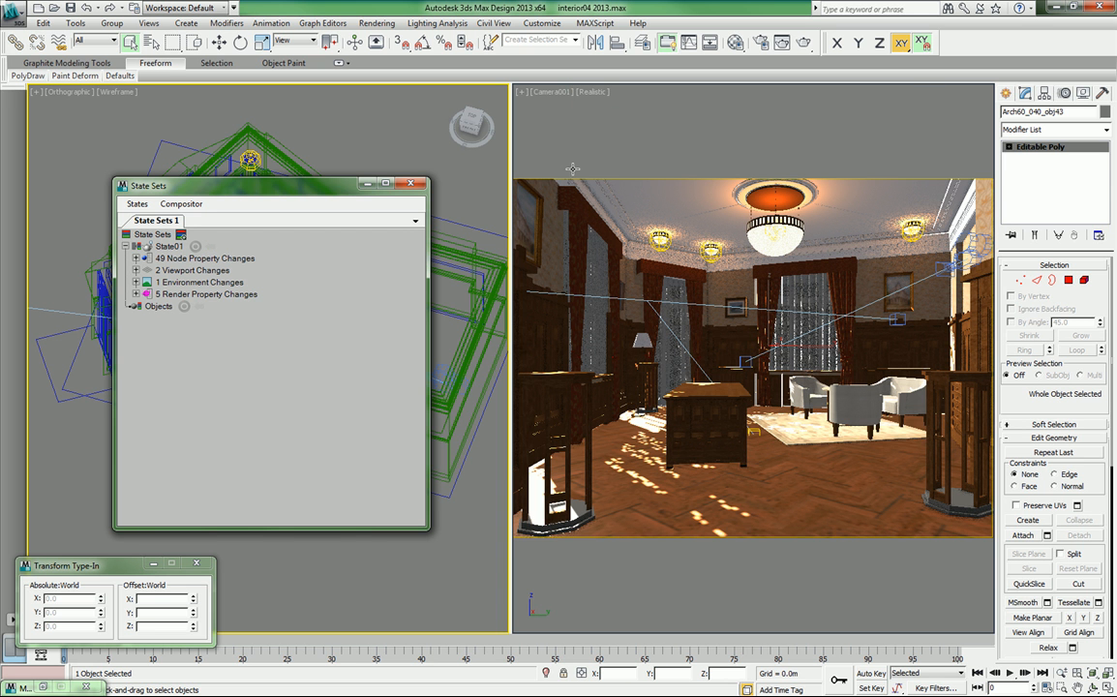
{"action": "right_click", "coordinate": [577, 138]}
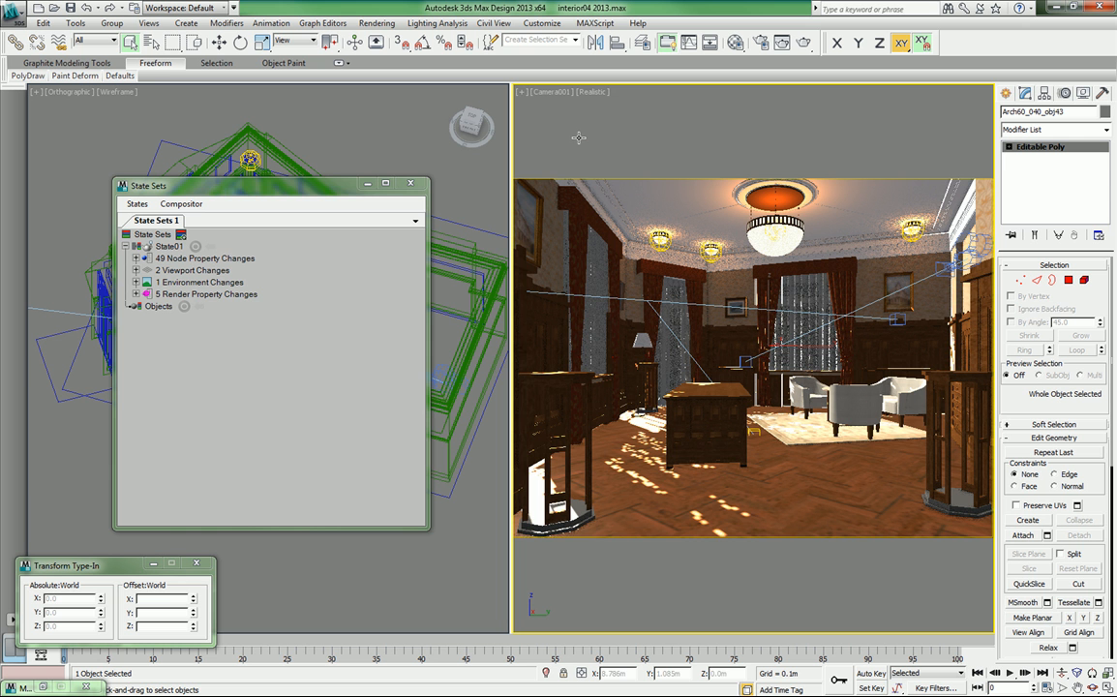
Clone the target spotlight Spot001 outside the building as one independent copy, moved along Y to about 9.5 m.
{"action": "left_click_drag", "start_coordinate": [293, 198], "coordinate": [291, 498]}
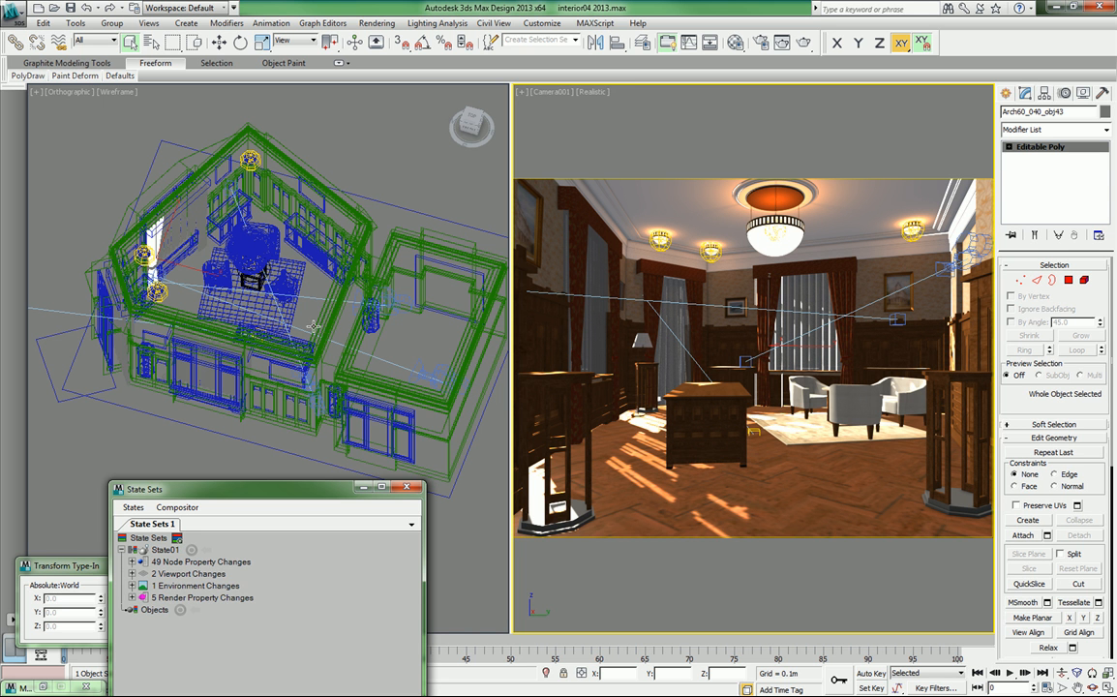
{"action": "middle_click_drag", "start_coordinate": [317, 311], "coordinate": [326, 344], "text": "alt"}
{"action": "scroll", "coordinate": [294, 336], "scroll_direction": "down", "scroll_amount": 3}
{"action": "scroll", "coordinate": [271, 343], "scroll_direction": "down", "scroll_amount": 2}
{"action": "scroll", "coordinate": [313, 334], "scroll_direction": "down", "scroll_amount": 2}
{"action": "scroll", "coordinate": [328, 342], "scroll_direction": "down", "scroll_amount": 3}
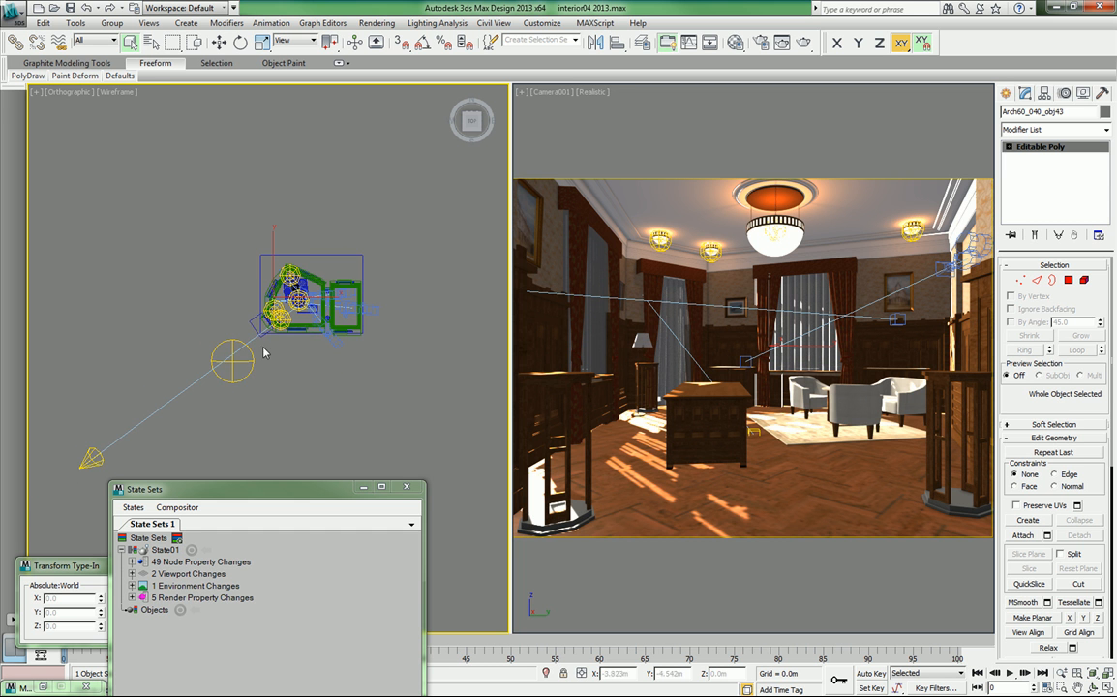
{"action": "middle_click_drag", "start_coordinate": [237, 356], "coordinate": [286, 317]}
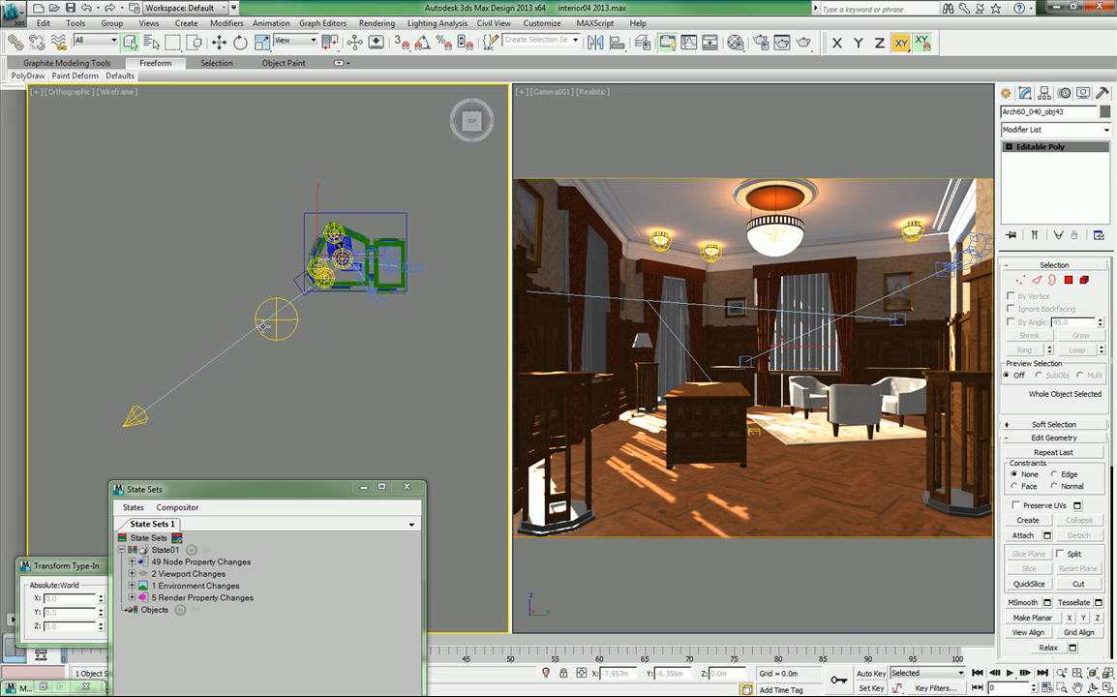
{"action": "left_click", "coordinate": [135, 416]}
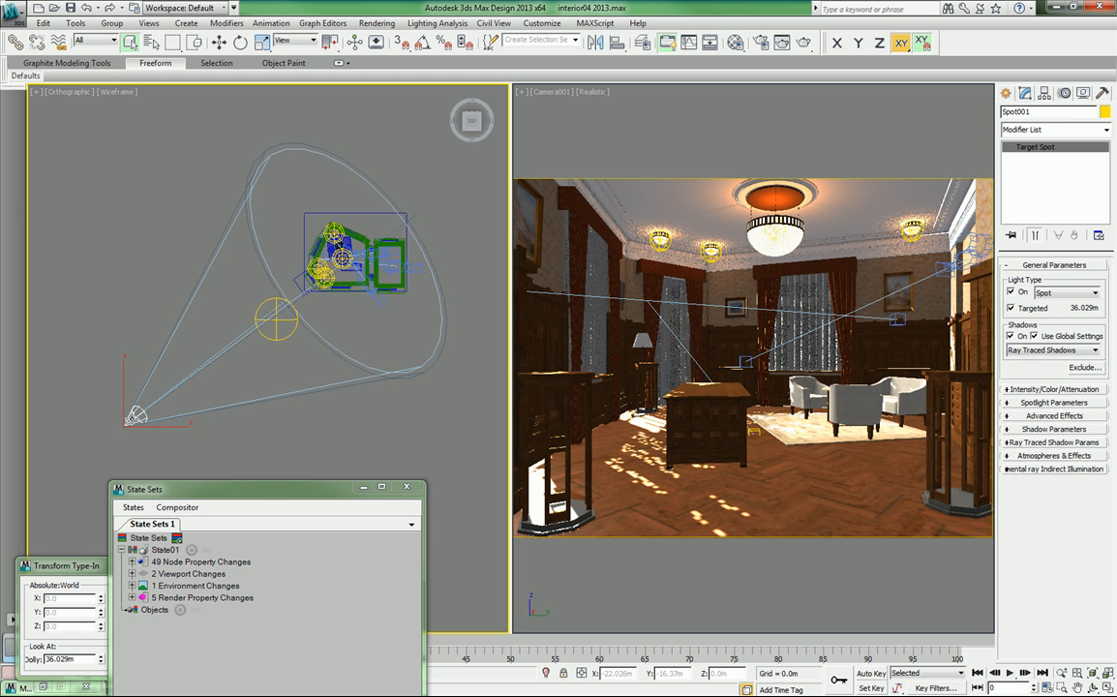
{"action": "key", "text": "w"}
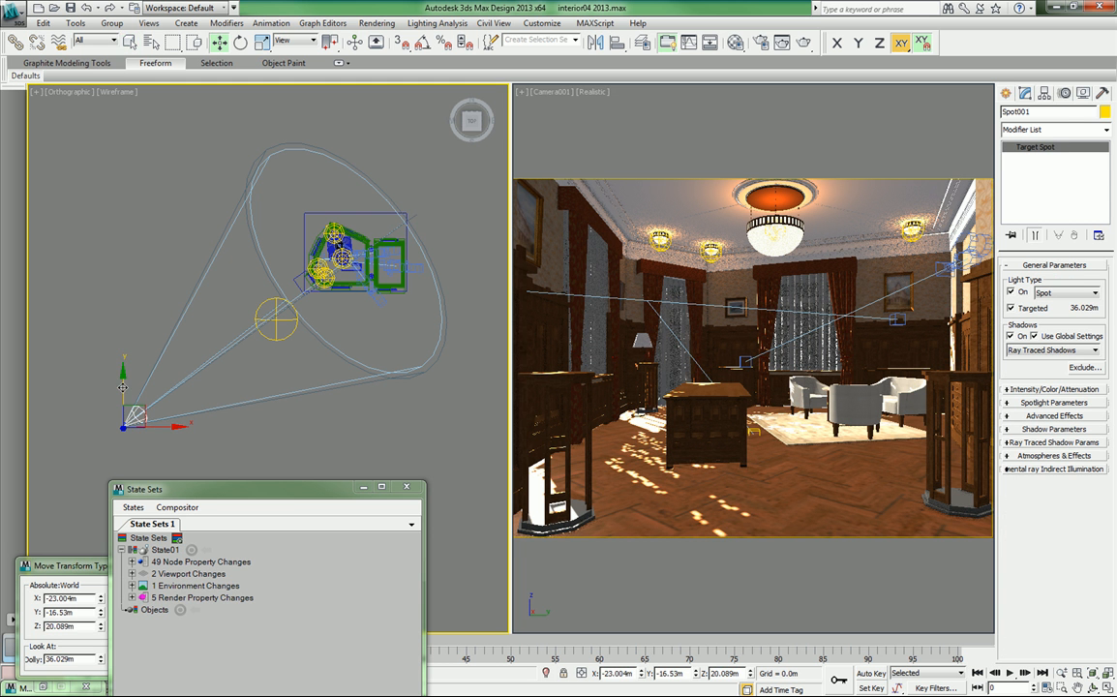
{"action": "left_click_drag", "start_coordinate": [122, 387], "coordinate": [143, 147], "text": "shift"}
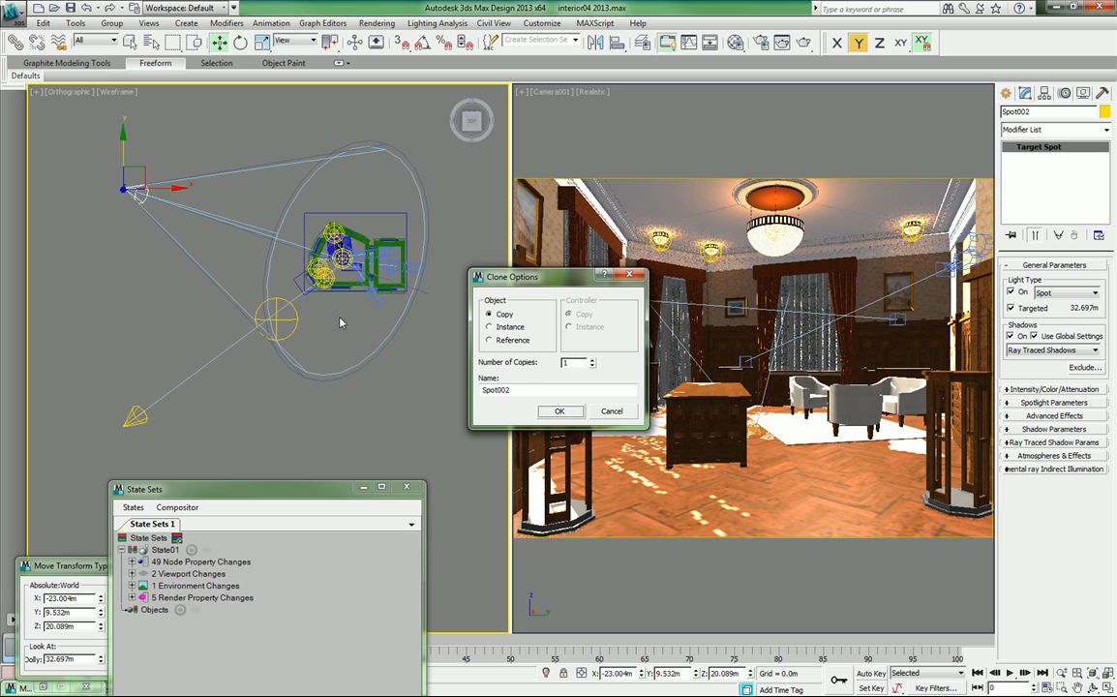
{"action": "left_click", "coordinate": [556, 412]}
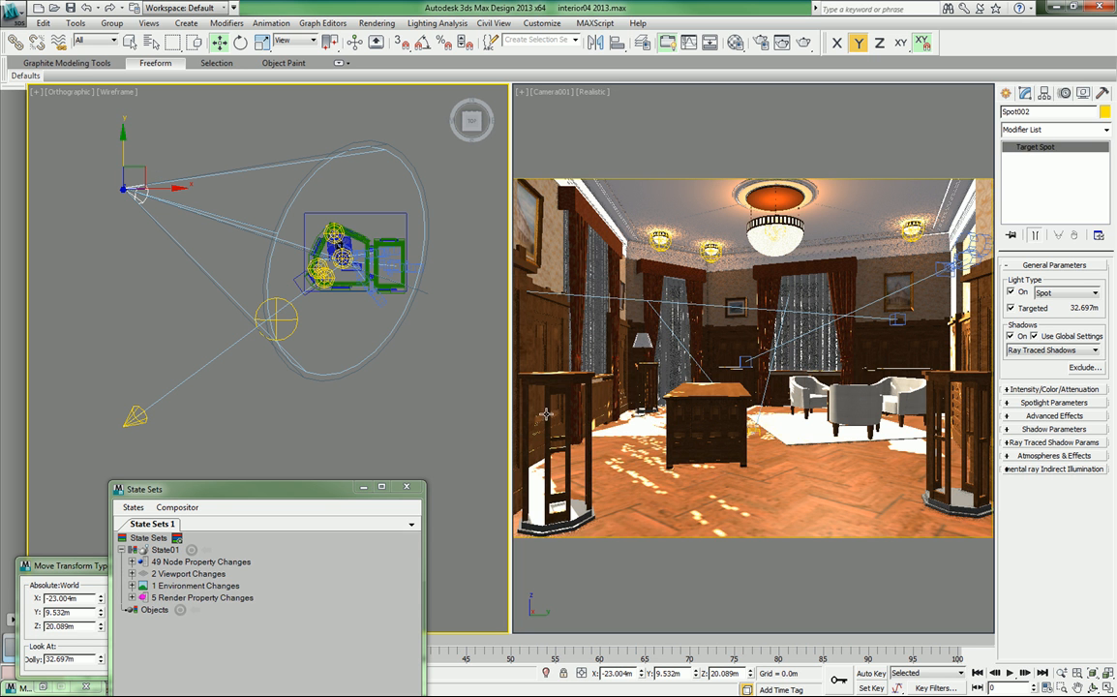
{"action": "left_click", "coordinate": [315, 436]}
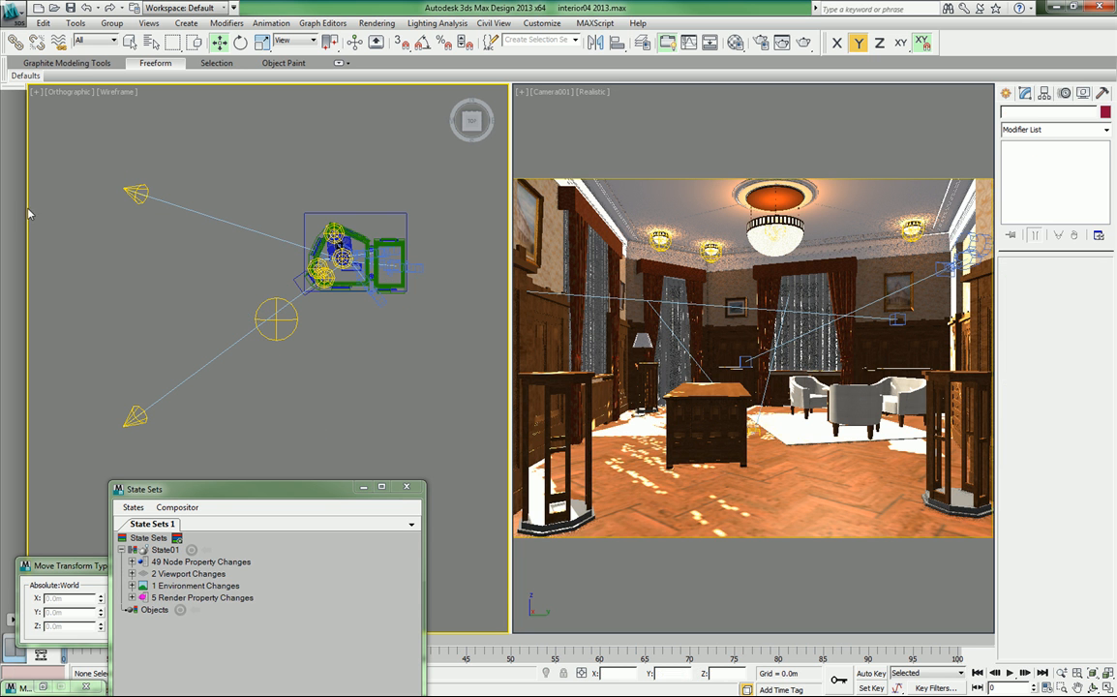
Lower the copied spotlight along Z to about 12 m.
{"action": "middle_click_drag", "start_coordinate": [292, 332], "coordinate": [280, 338]}
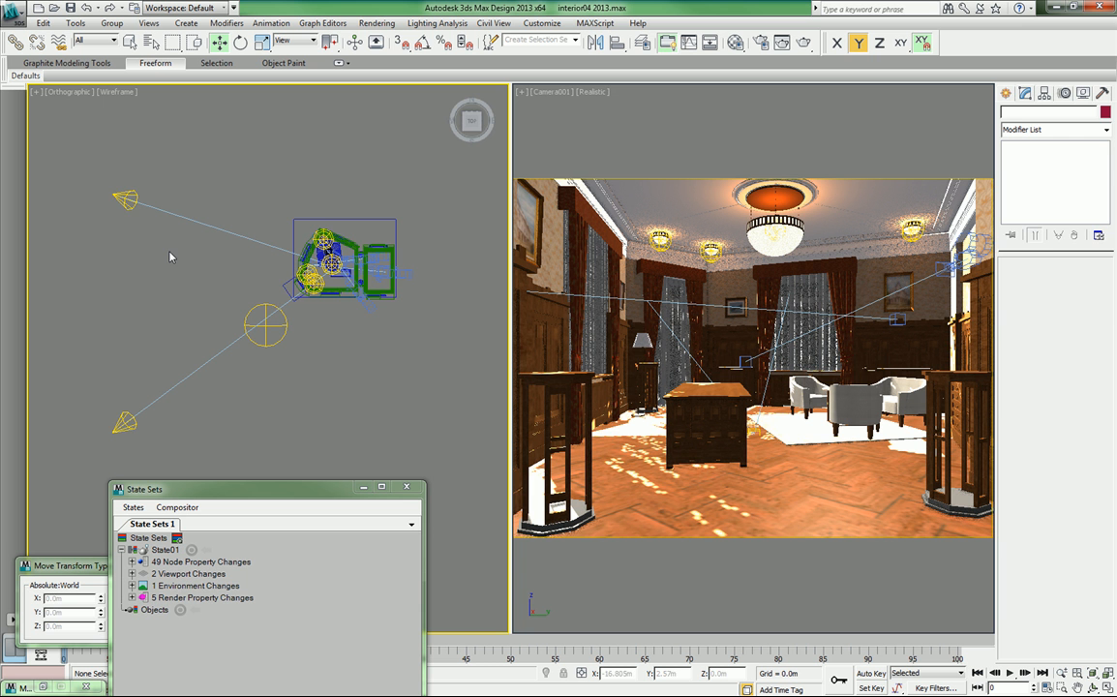
{"action": "middle_click_drag", "start_coordinate": [123, 193], "coordinate": [160, 182], "text": "alt"}
{"action": "middle_click_drag", "start_coordinate": [81, 157], "coordinate": [101, 160], "text": "alt"}
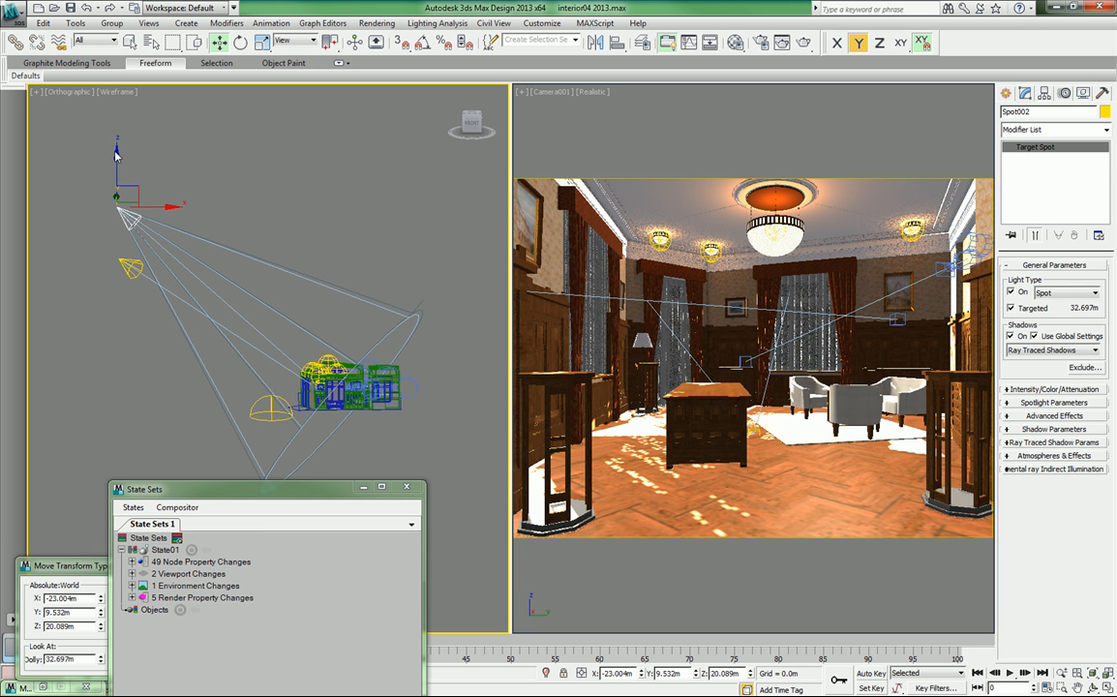
{"action": "left_click_drag", "start_coordinate": [115, 155], "coordinate": [117, 231]}
{"action": "middle_click_drag", "start_coordinate": [230, 220], "coordinate": [360, 236], "text": "alt"}
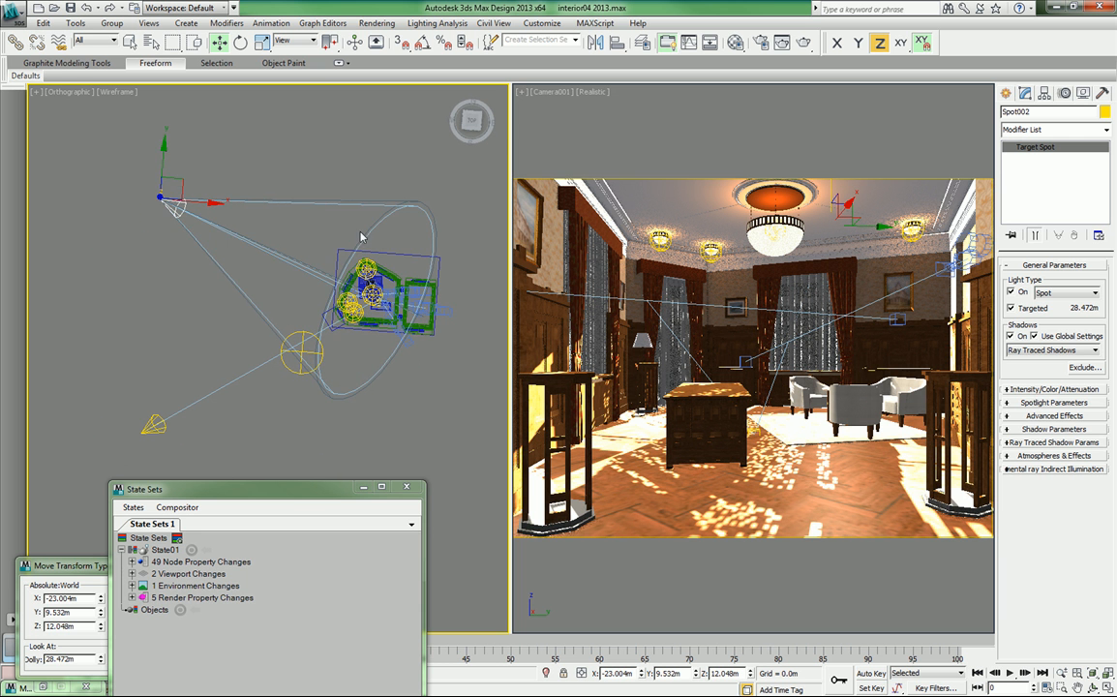
Switch off the copied spotlight in its general parameters, keeping it selected.
{"action": "left_click", "coordinate": [331, 170]}
{"action": "key", "text": "ctrl+z"}
{"action": "left_click", "coordinate": [1012, 291]}
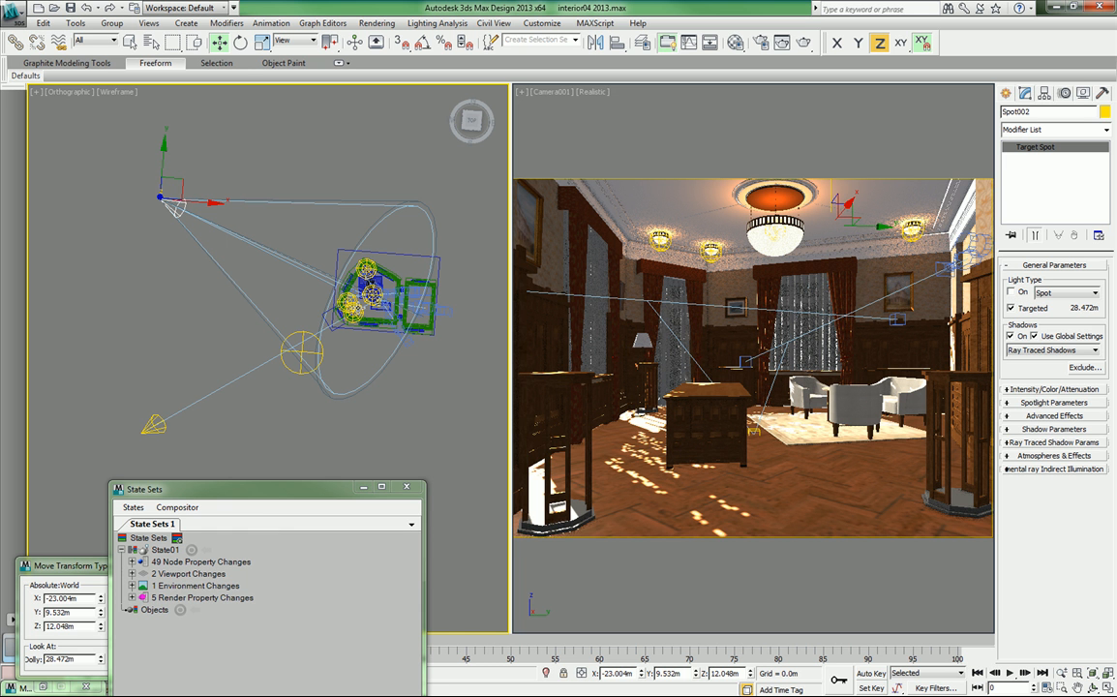
Collapse State01, add a second state to the state set and start recording changes into it.
{"action": "middle_click_drag", "start_coordinate": [368, 300], "coordinate": [274, 259], "text": "alt"}
{"action": "left_click_drag", "start_coordinate": [242, 489], "coordinate": [256, 400]}
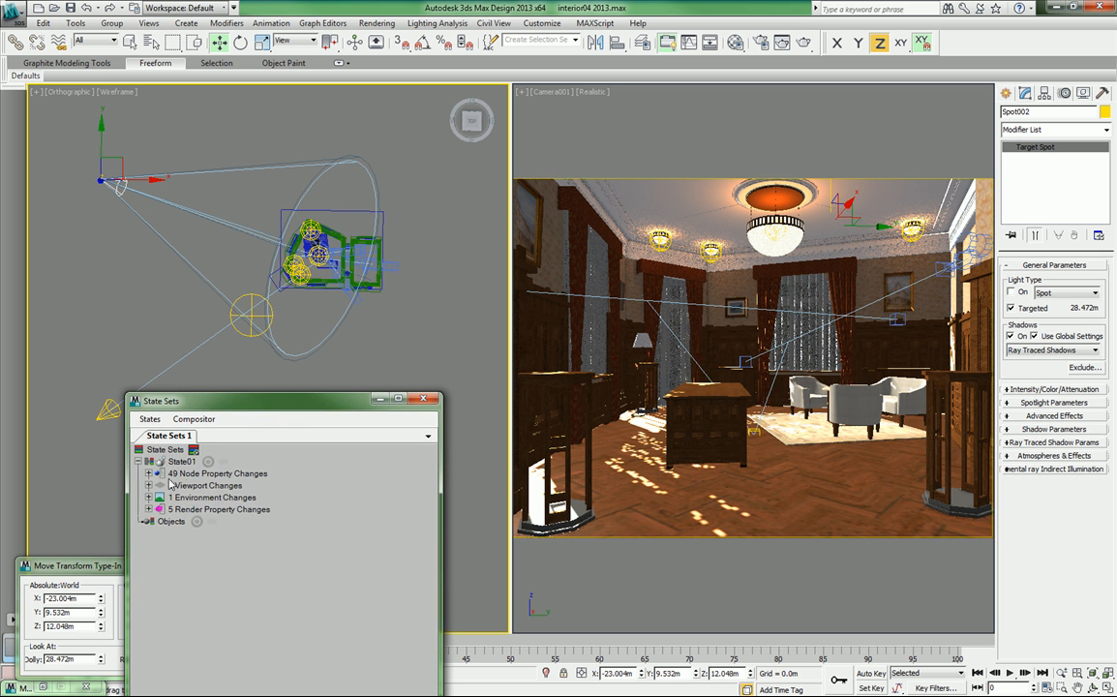
{"action": "left_click", "coordinate": [138, 462]}
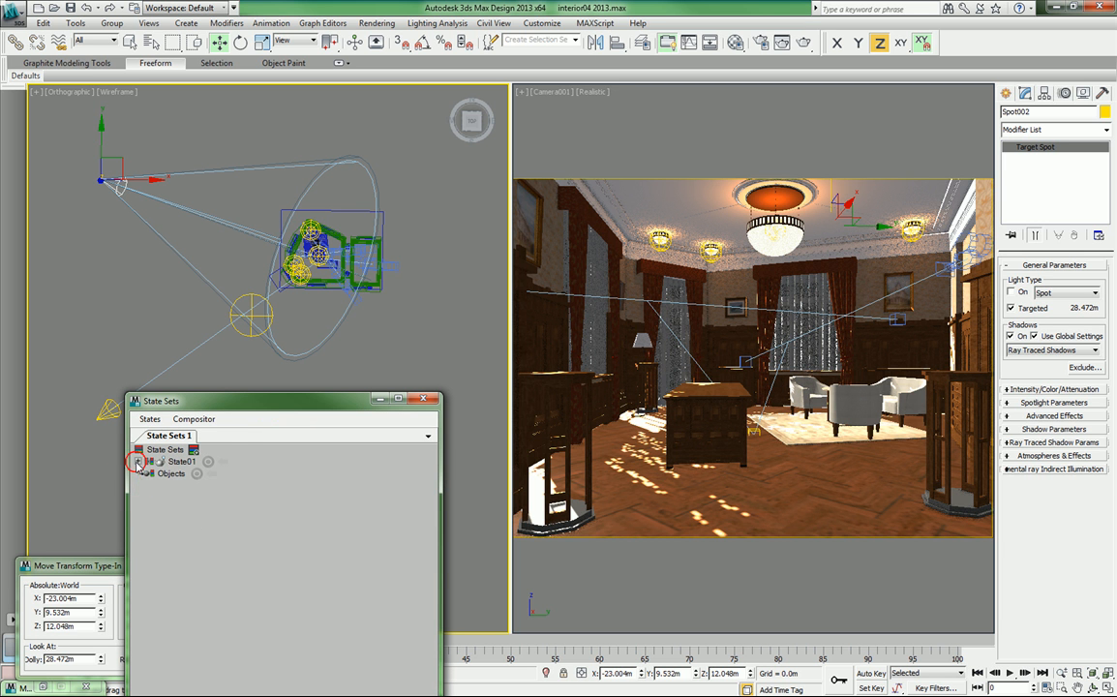
{"action": "left_click", "coordinate": [193, 450]}
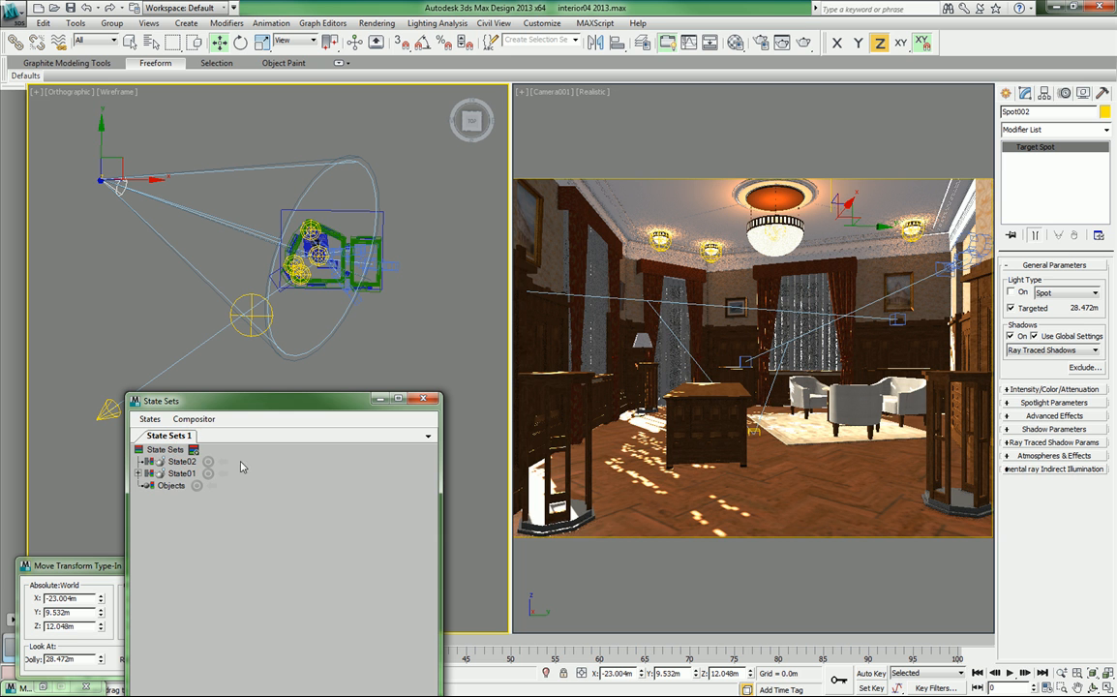
{"action": "left_click", "coordinate": [180, 462]}
{"action": "left_click", "coordinate": [209, 464]}
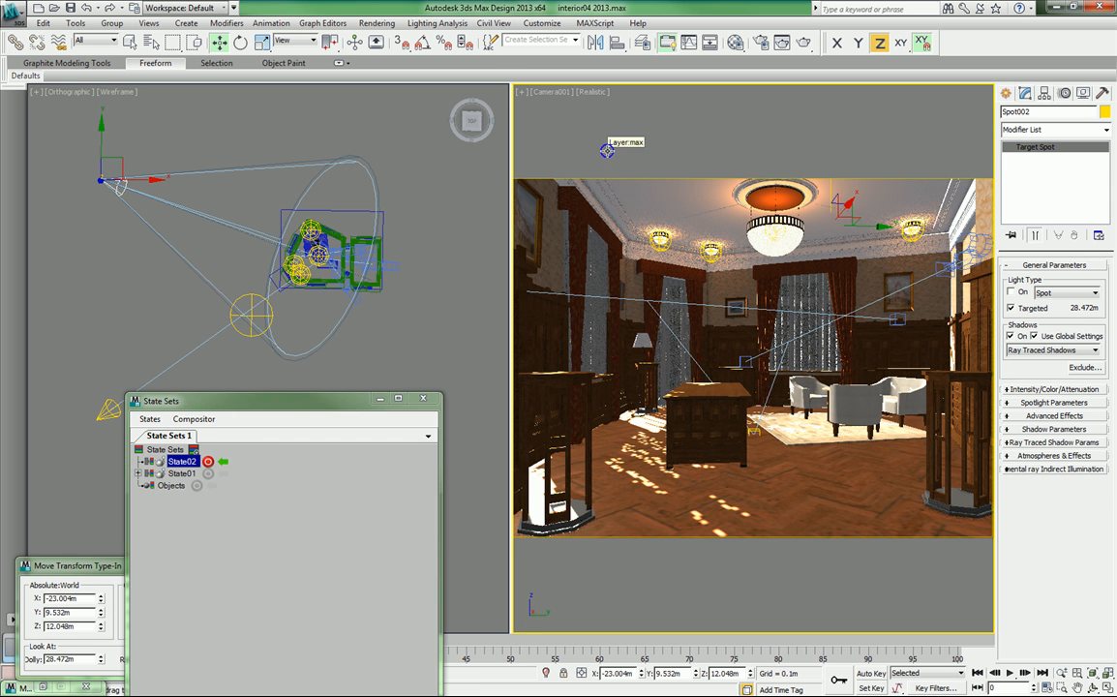
Change the Camera001 viewport to the Camera003 view while the new state is recording.
{"action": "left_click", "coordinate": [563, 93]}
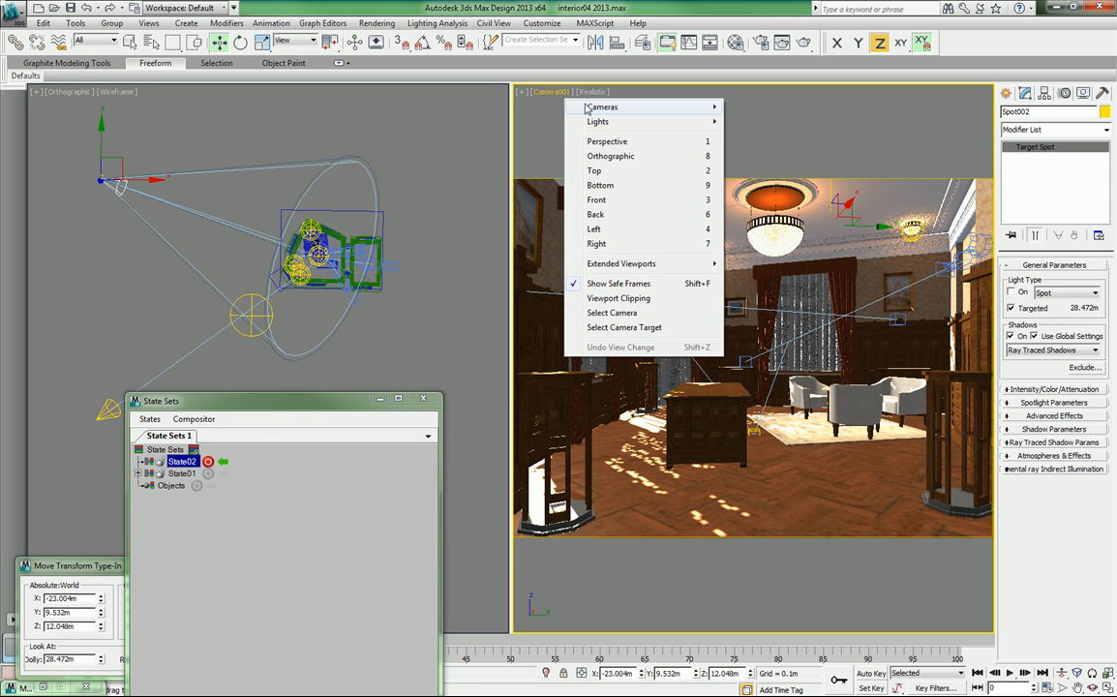
{"action": "mouse_move", "coordinate": [587, 109]}
{"action": "left_click", "coordinate": [689, 127]}
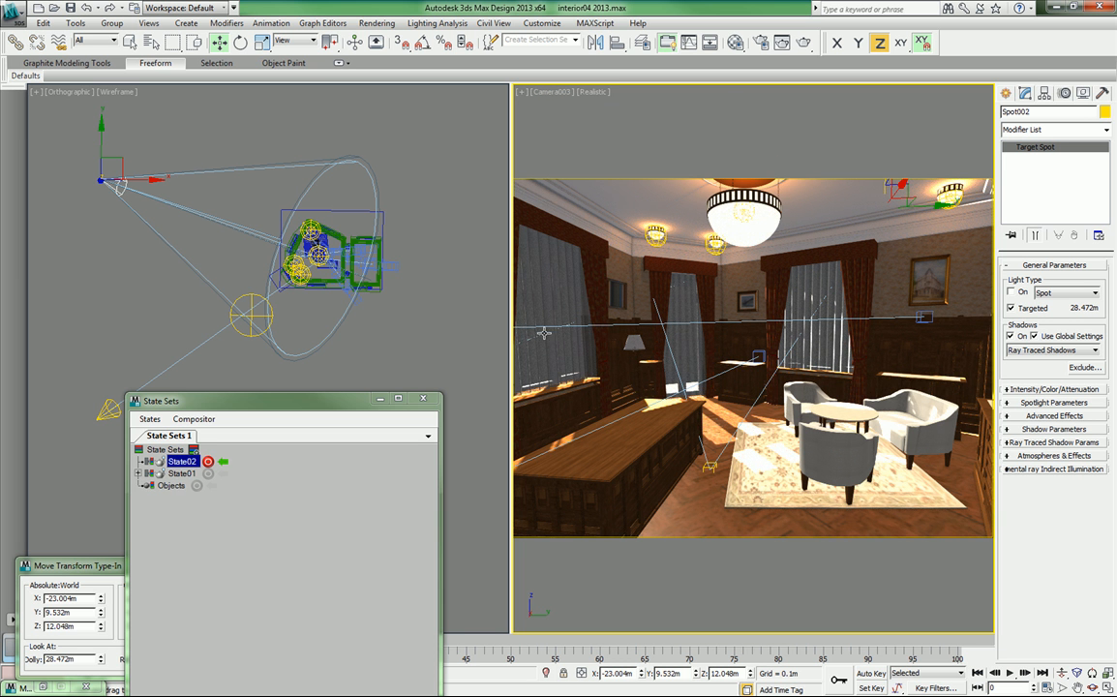
Select the copied spotlight Spot002 in the orthographic view and switch it on while State02 is recording.
{"action": "left_click", "coordinate": [101, 202]}
{"action": "left_click", "coordinate": [100, 180]}
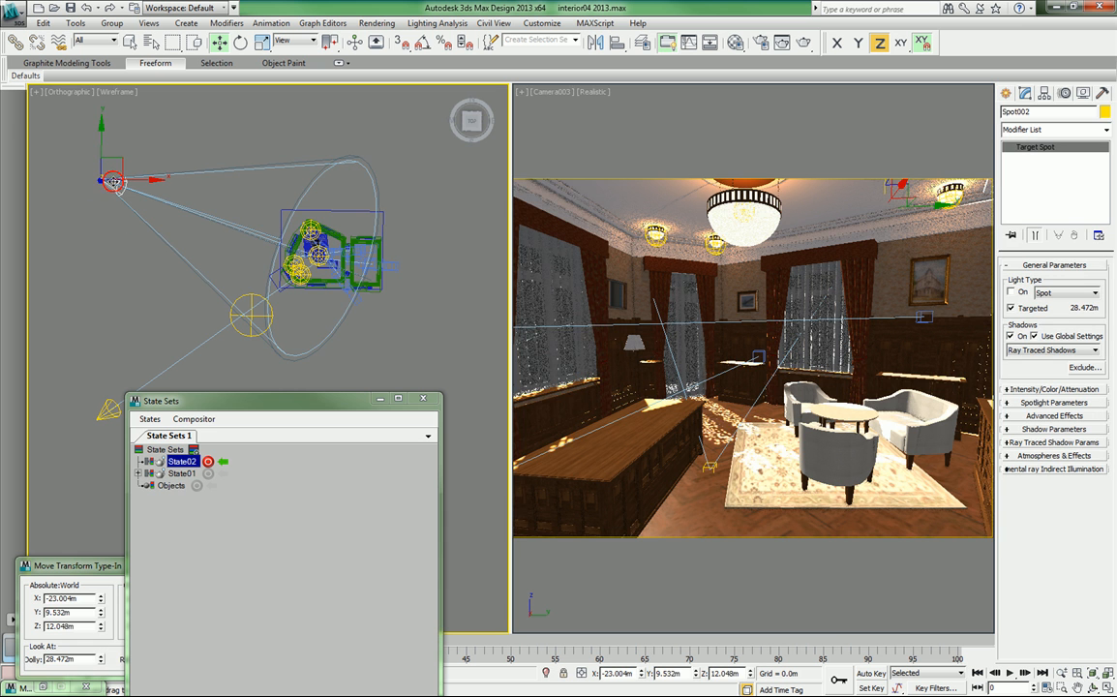
{"action": "left_click", "coordinate": [1011, 292]}
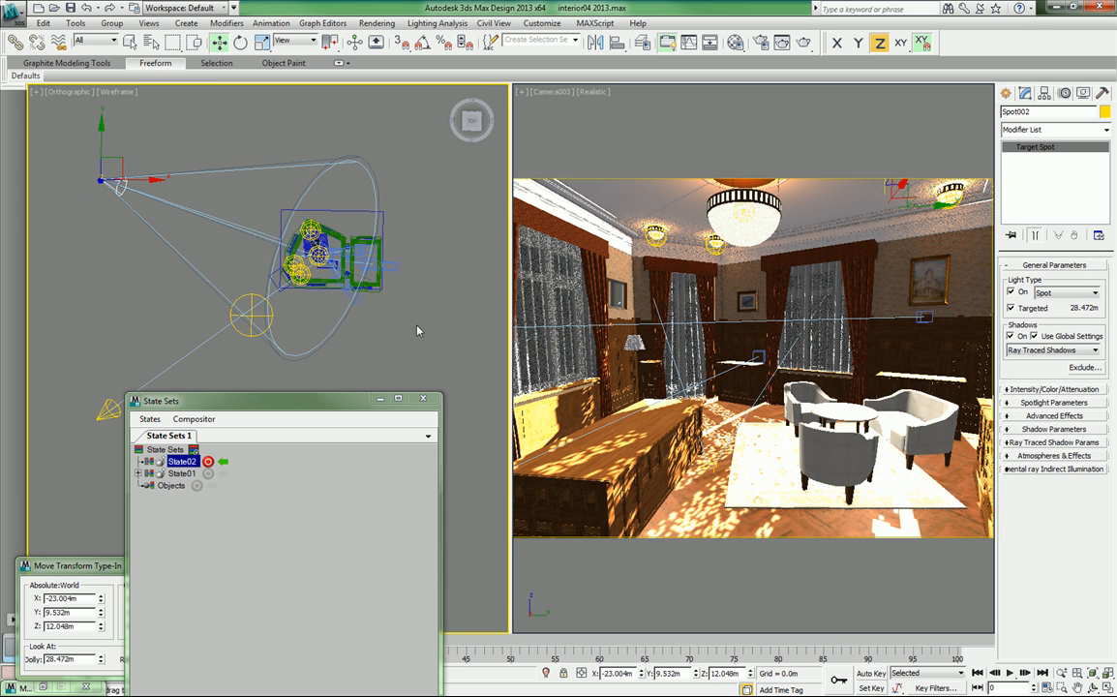
Switch off the original spotlight Spot001 and stop recording State02.
{"action": "left_click", "coordinate": [106, 410]}
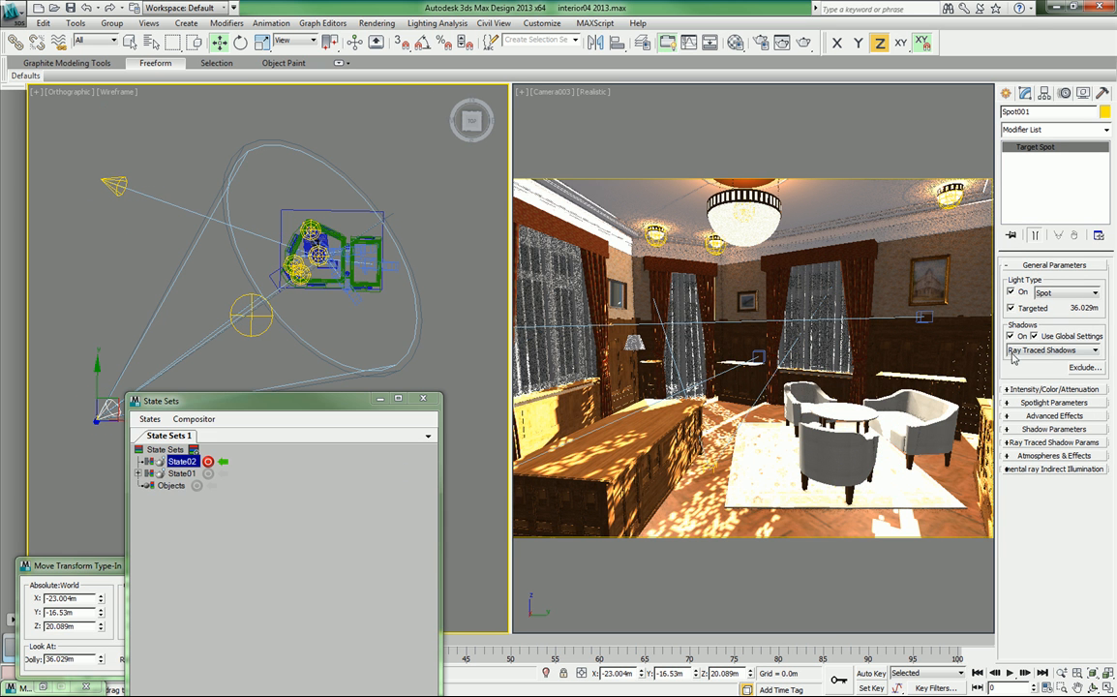
{"action": "left_click", "coordinate": [1012, 292]}
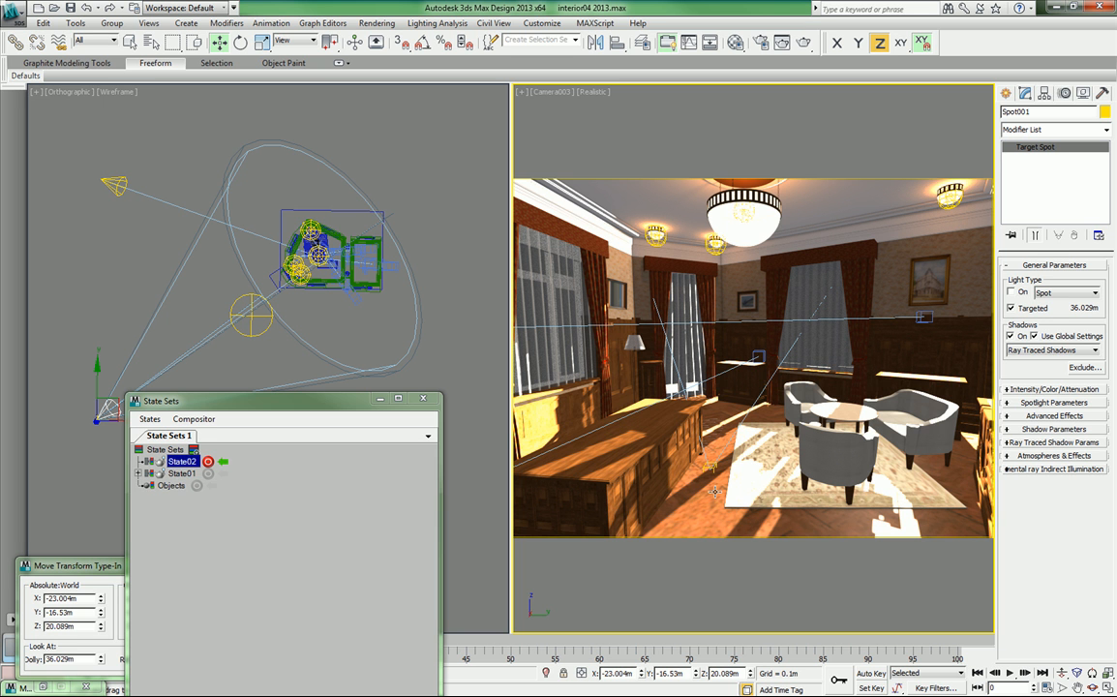
{"action": "left_click", "coordinate": [209, 463]}
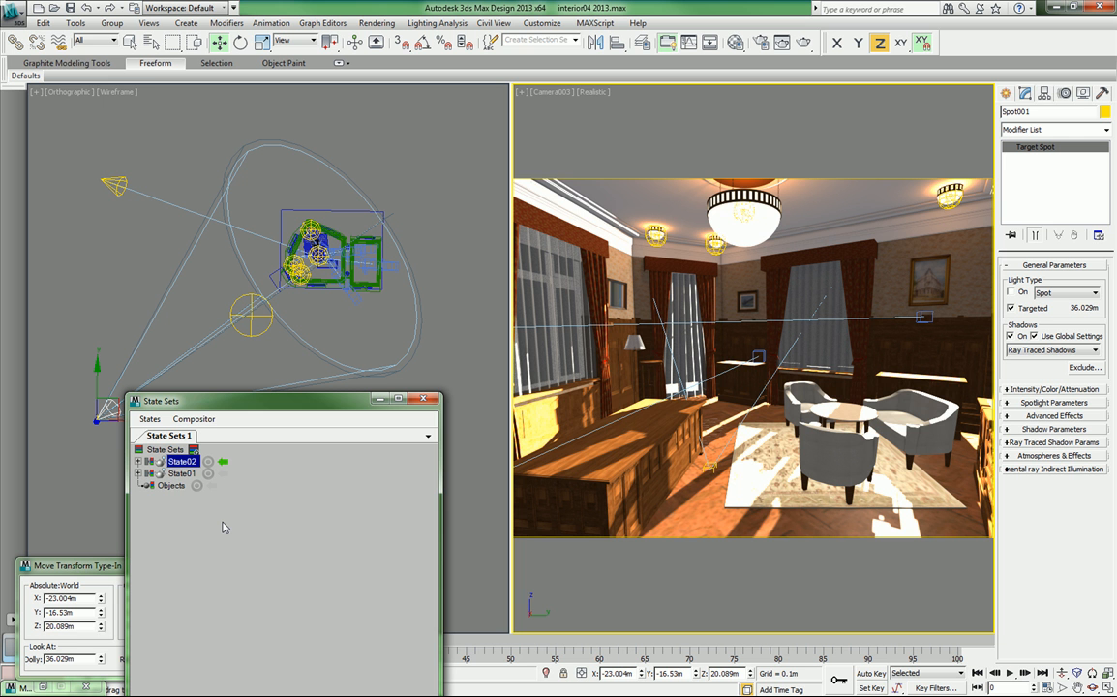
Disable State02 and enable it again with nothing selected, comparing the original and alternative scene views.
{"action": "left_click", "coordinate": [223, 465]}
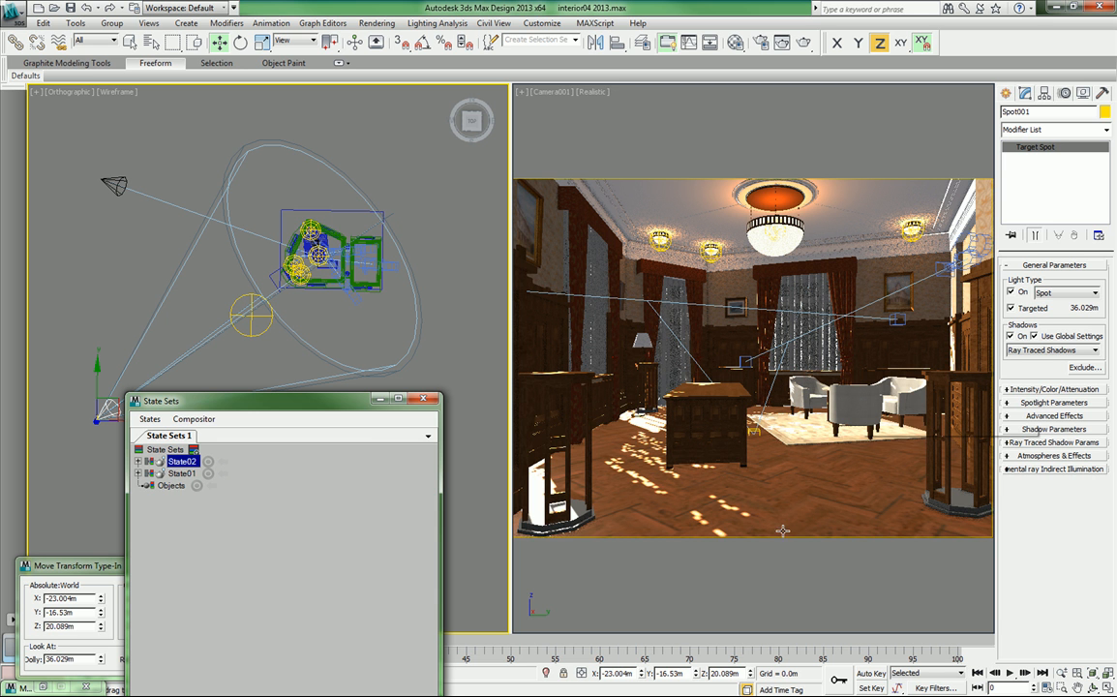
{"action": "left_click_drag", "start_coordinate": [253, 401], "coordinate": [369, 422]}
{"action": "left_click", "coordinate": [113, 455]}
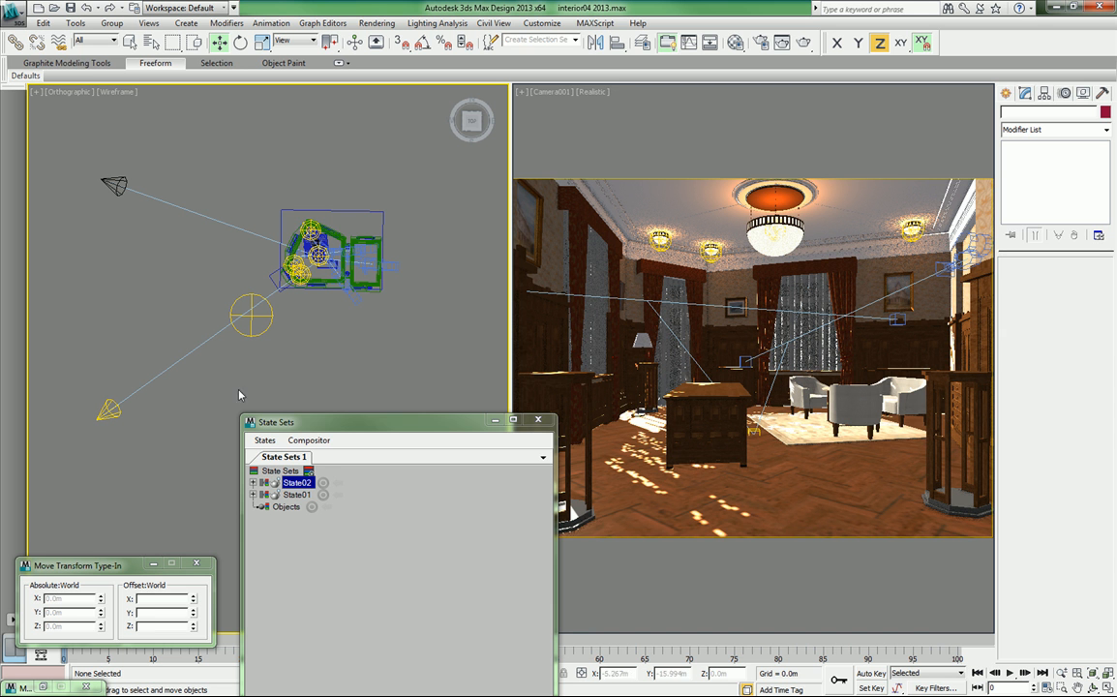
{"action": "left_click", "coordinate": [339, 484]}
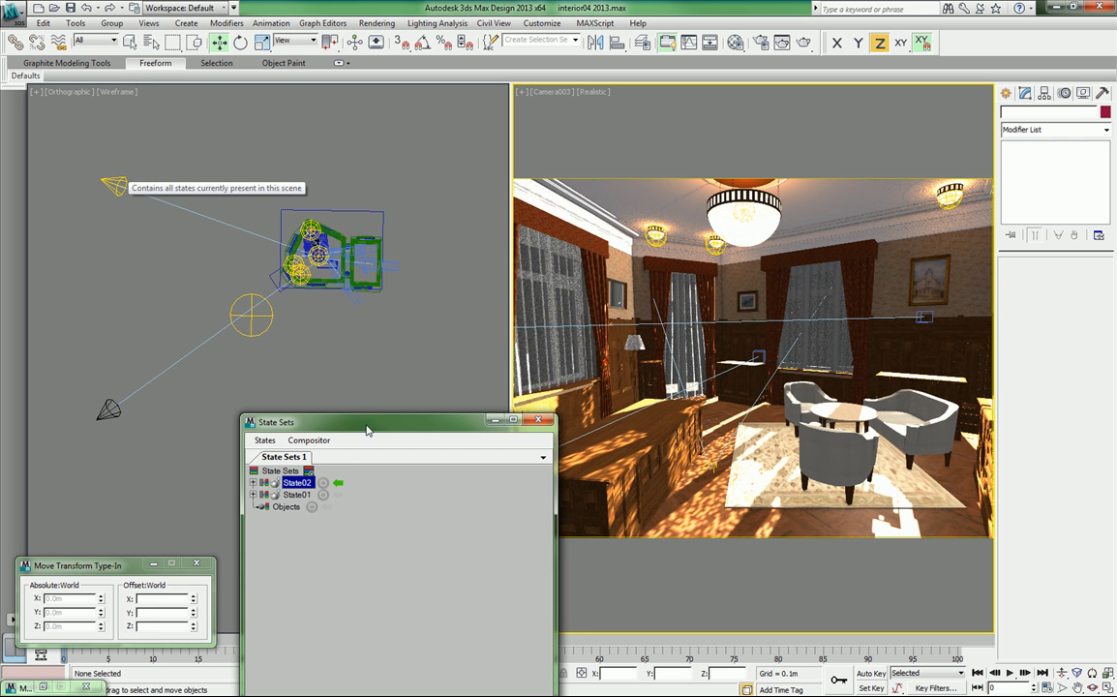
{"action": "left_click_drag", "start_coordinate": [358, 419], "coordinate": [322, 417]}
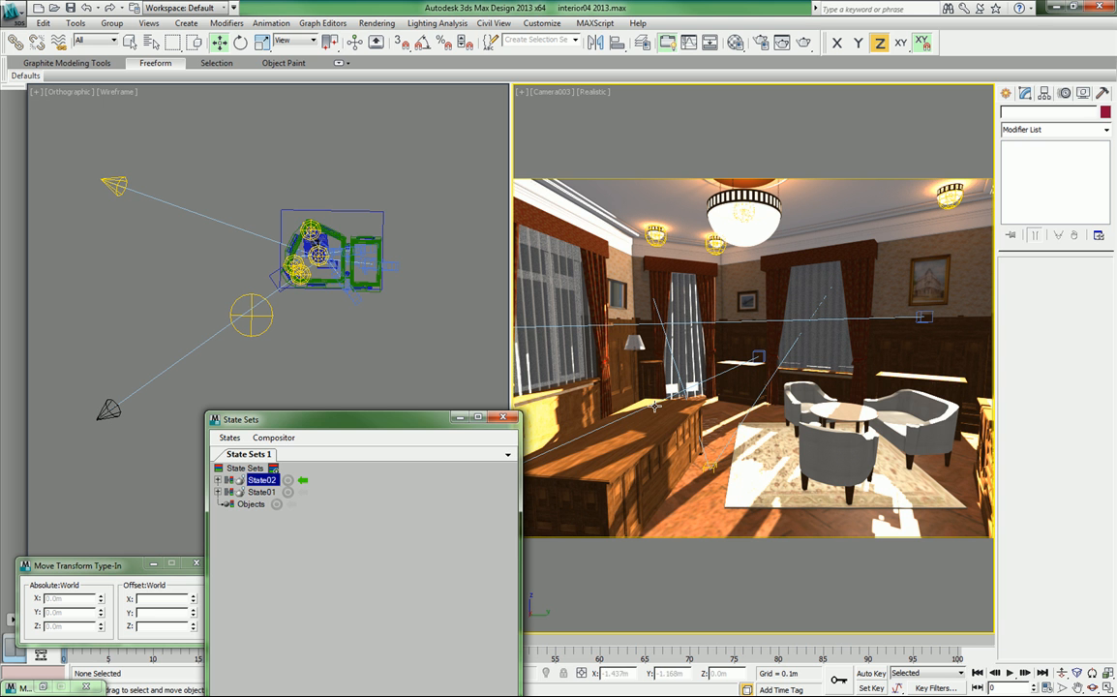
{"action": "left_click_drag", "start_coordinate": [392, 422], "coordinate": [315, 366]}
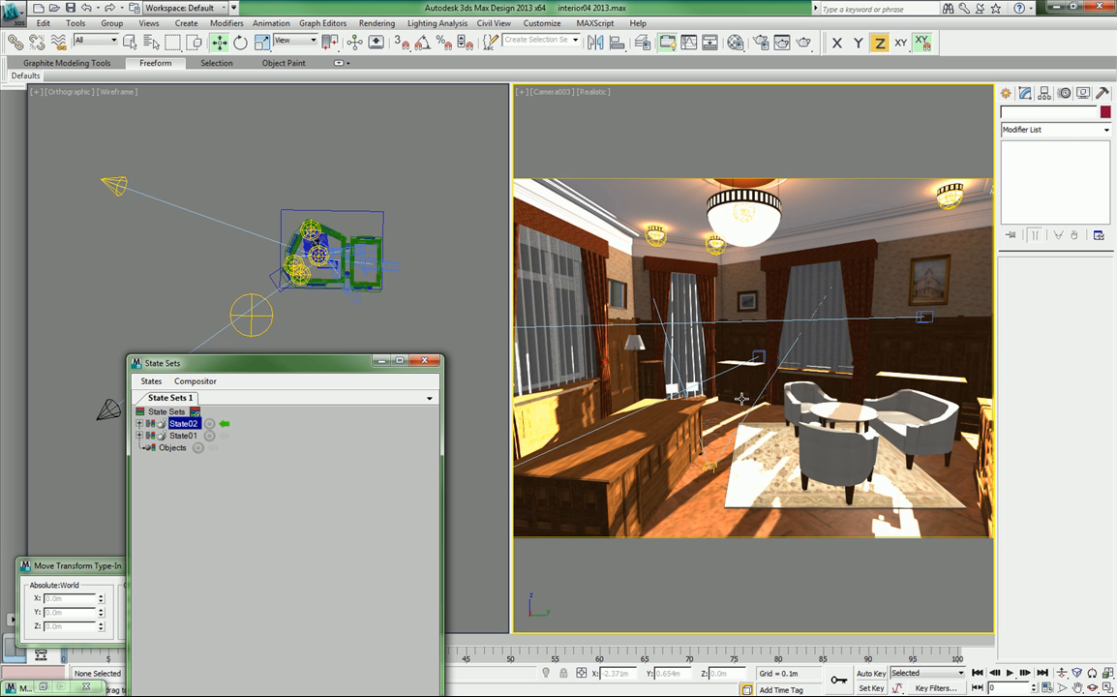
{"action": "left_click_drag", "start_coordinate": [346, 367], "coordinate": [377, 359]}
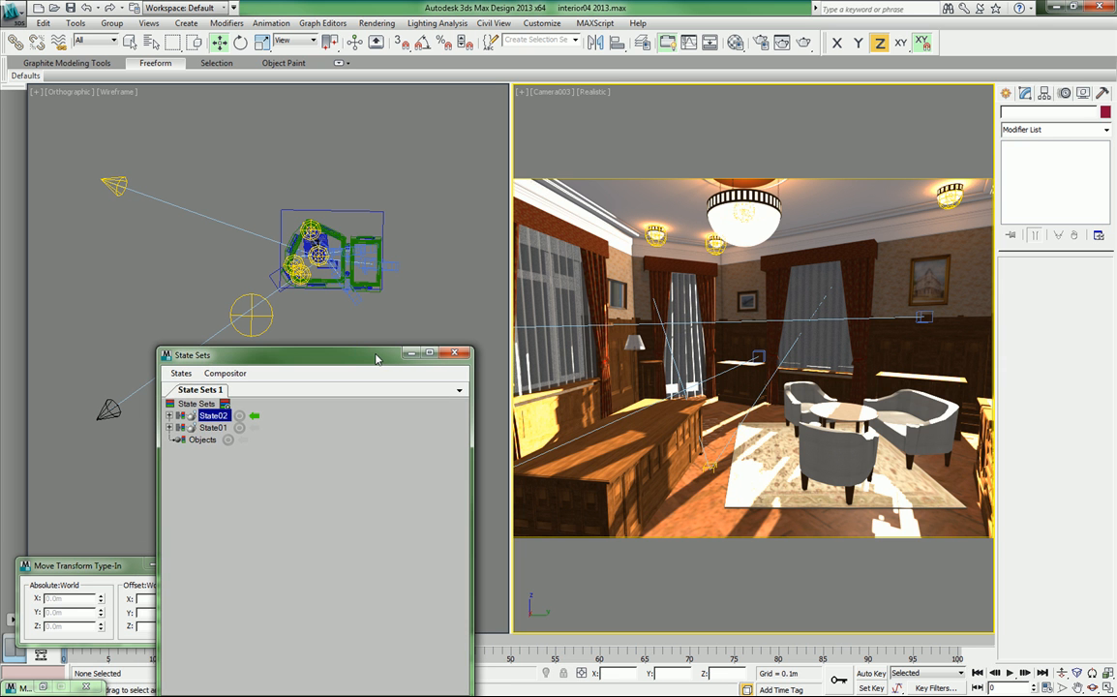
Record a render output width of 2000 into State02 using Render Setup, and disable the state once recording is stopped.
{"action": "left_click", "coordinate": [761, 44]}
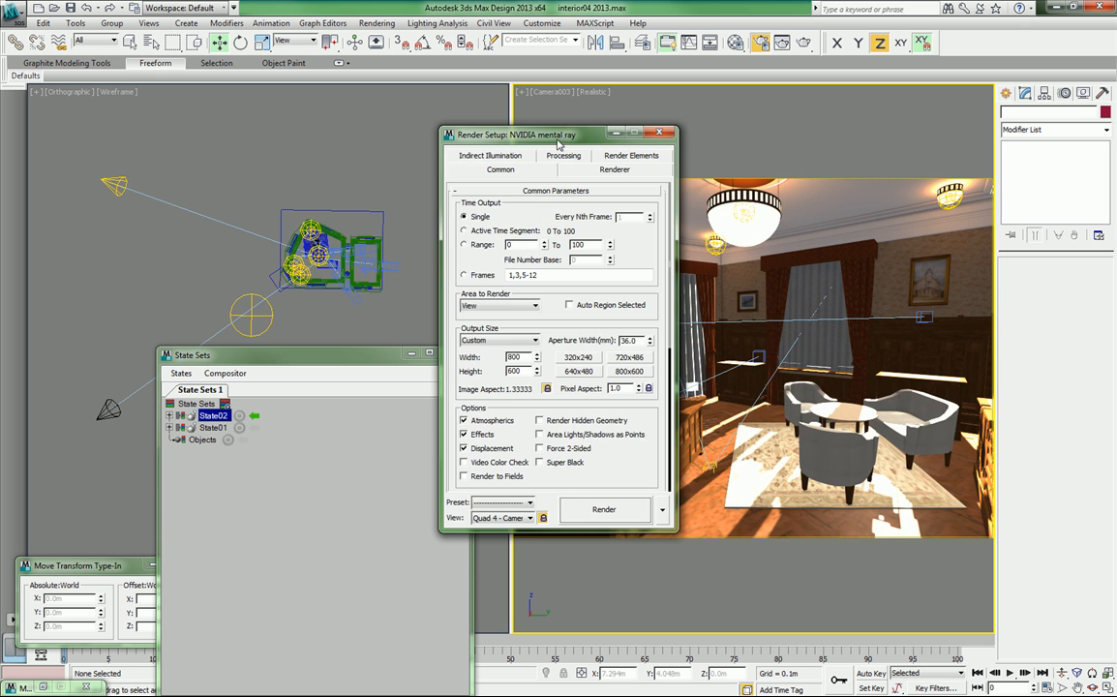
{"action": "left_click_drag", "start_coordinate": [557, 144], "coordinate": [898, 179]}
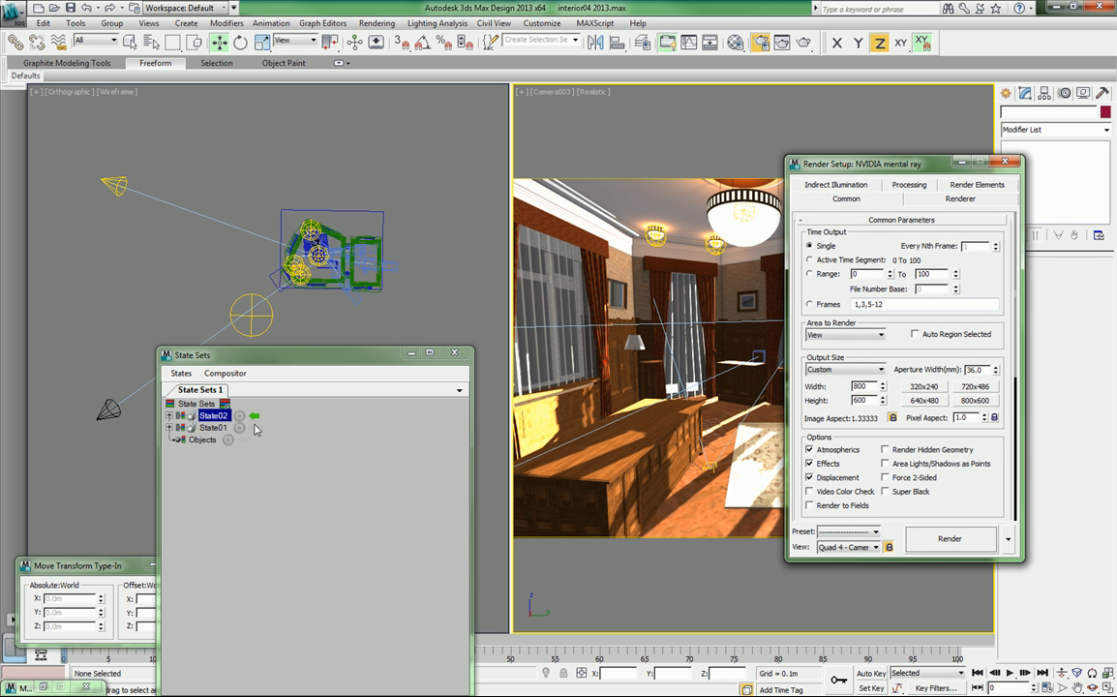
{"action": "left_click", "coordinate": [240, 416]}
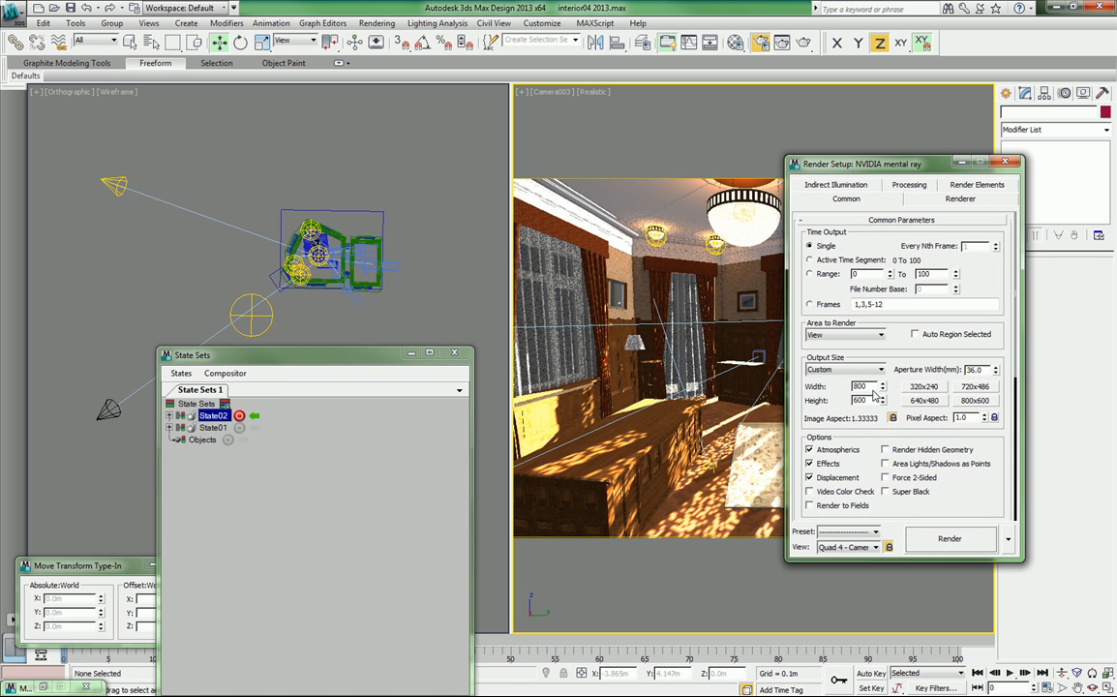
{"action": "double_click", "coordinate": [860, 386]}
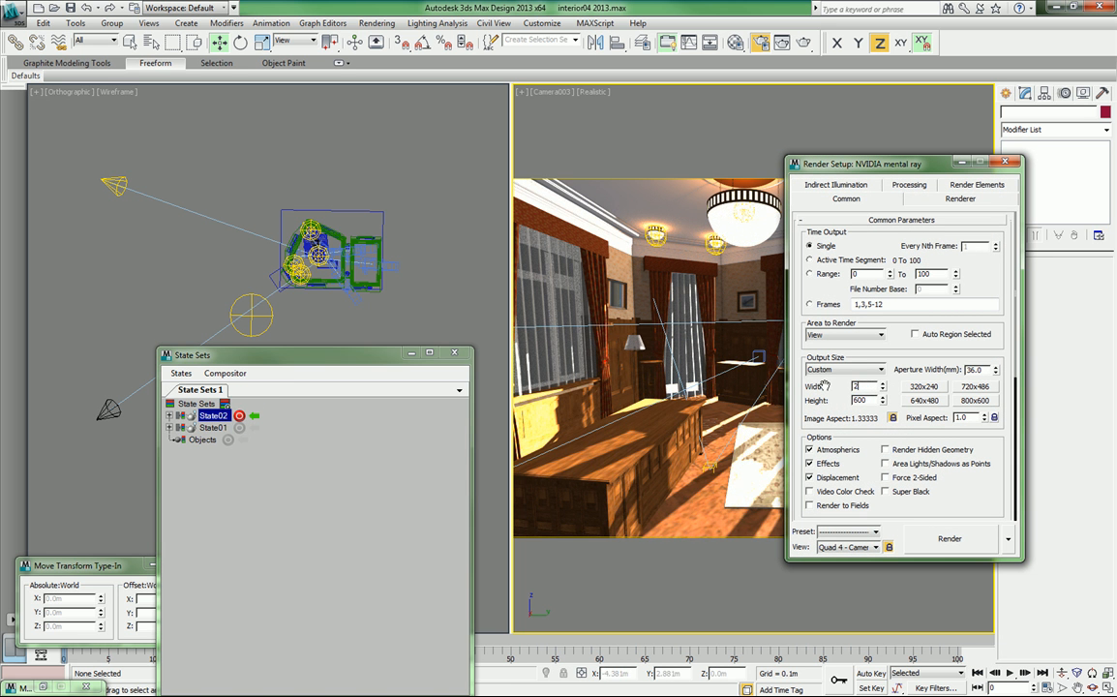
{"action": "type", "text": "2000"}
{"action": "key", "text": "Return"}
{"action": "left_click", "coordinate": [239, 416]}
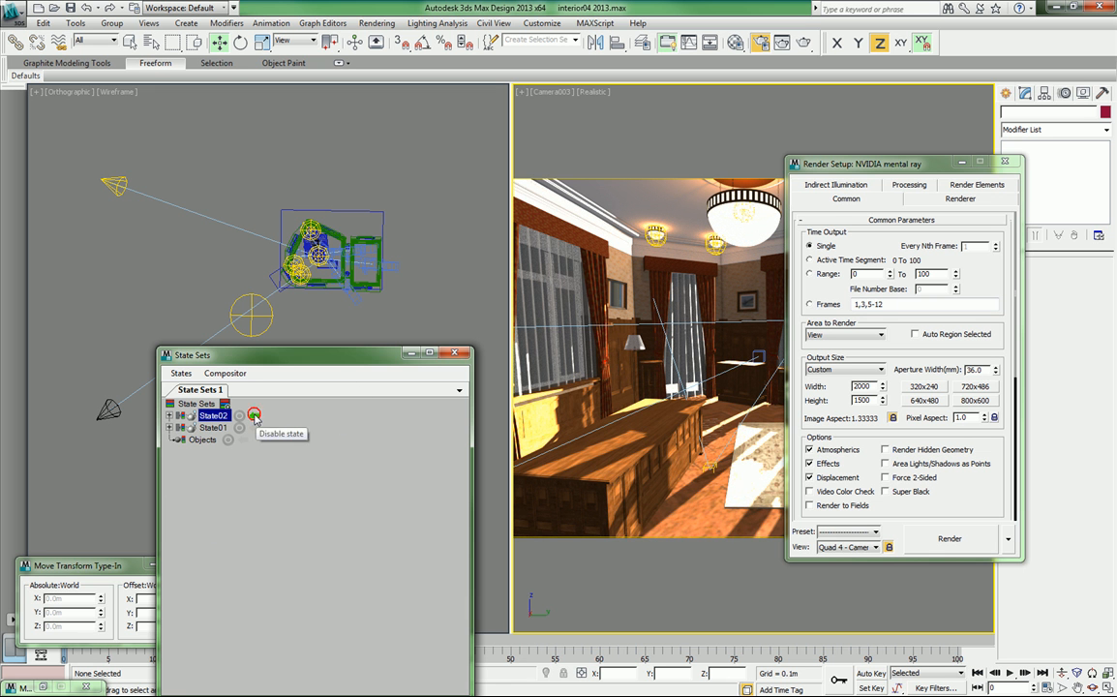
{"action": "left_click", "coordinate": [254, 415]}
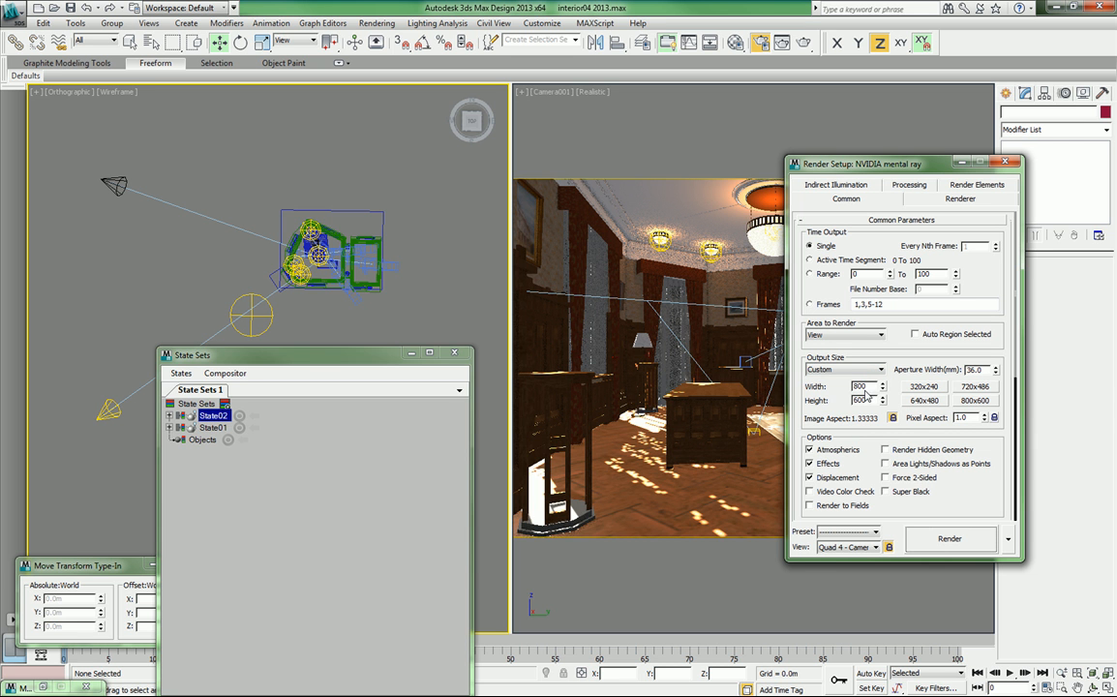
Expand State02 and examine its recorded viewport, node property and render property changes.
{"action": "left_click", "coordinate": [170, 416]}
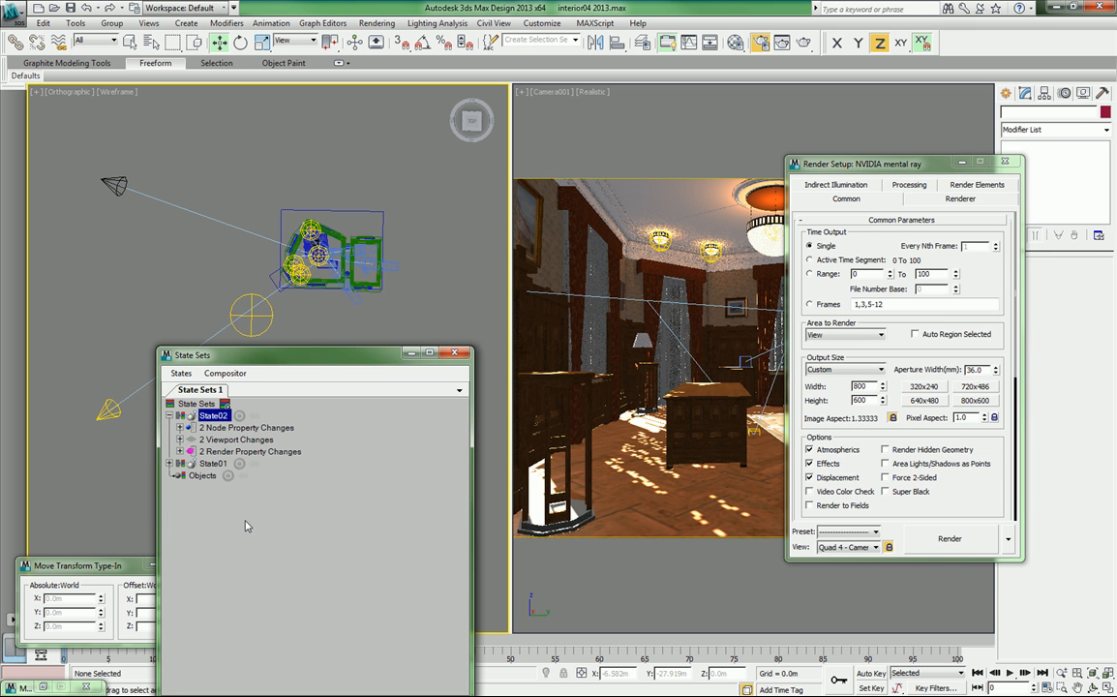
{"action": "left_click_drag", "start_coordinate": [250, 355], "coordinate": [235, 213]}
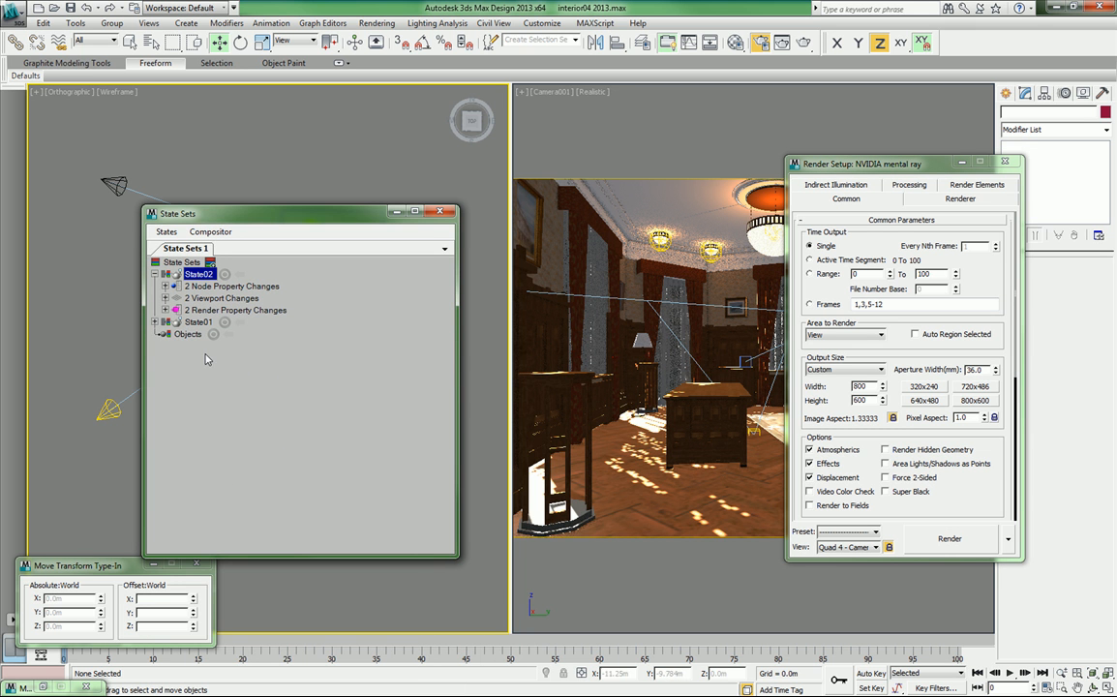
{"action": "left_click", "coordinate": [166, 299]}
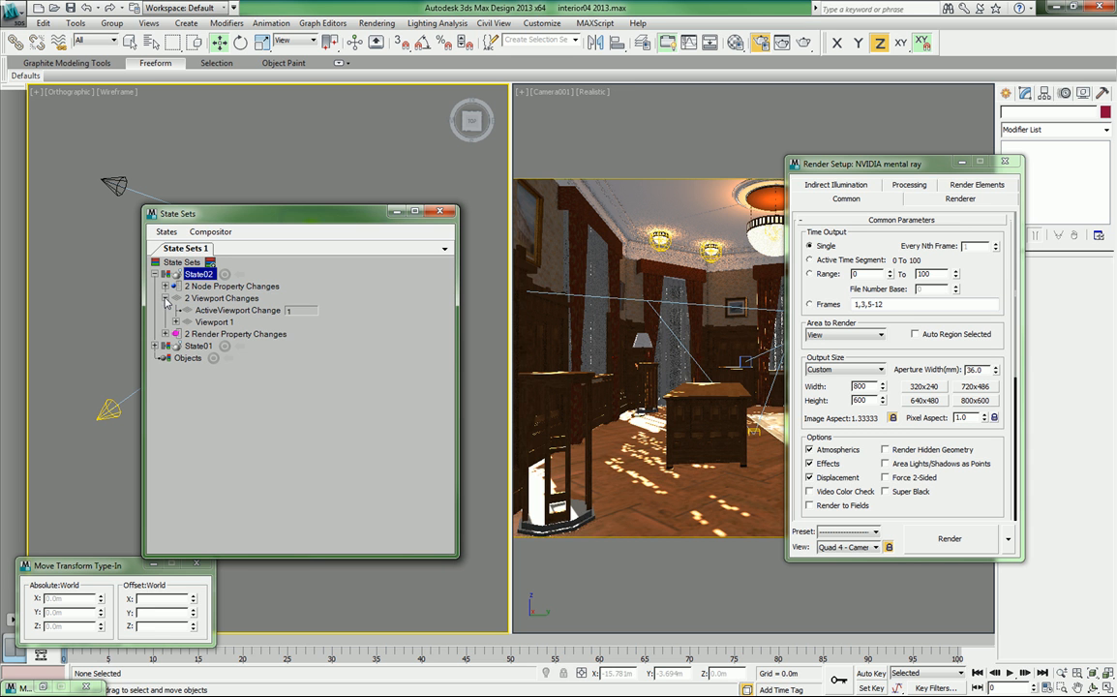
{"action": "left_click", "coordinate": [176, 323]}
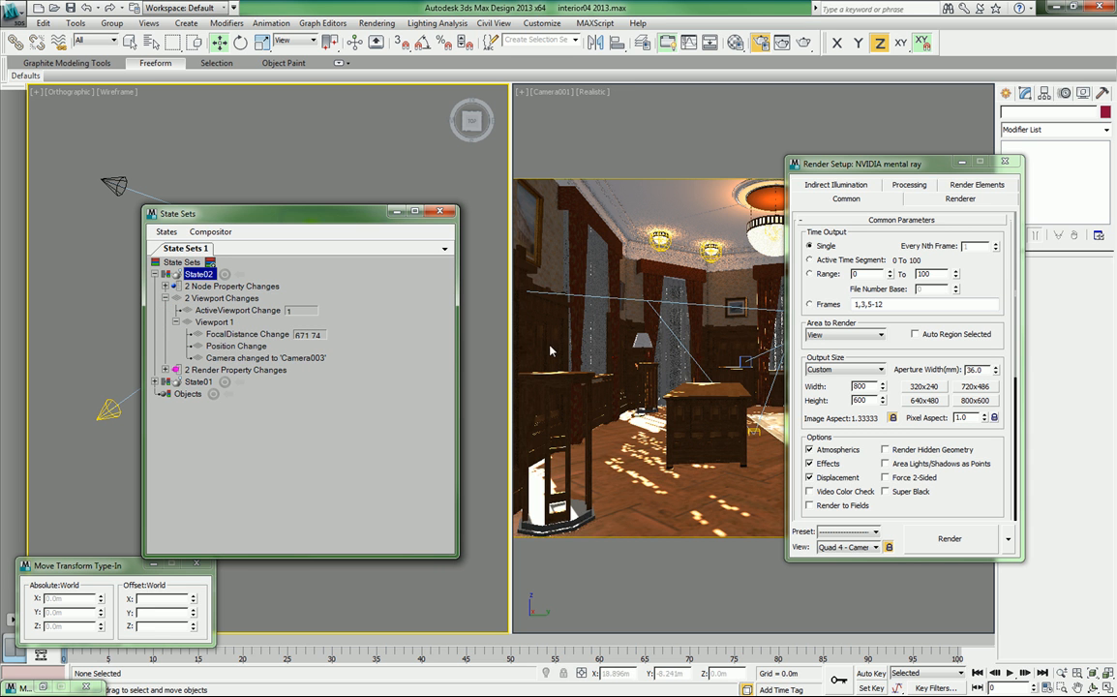
{"action": "left_click", "coordinate": [175, 322]}
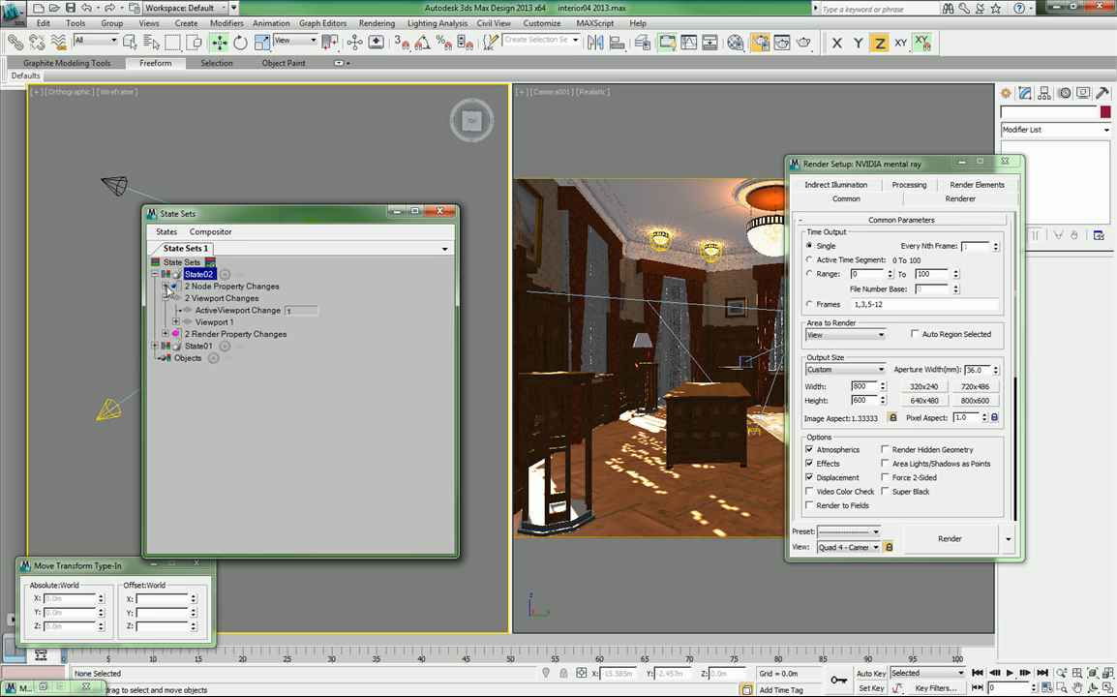
{"action": "left_click", "coordinate": [165, 286]}
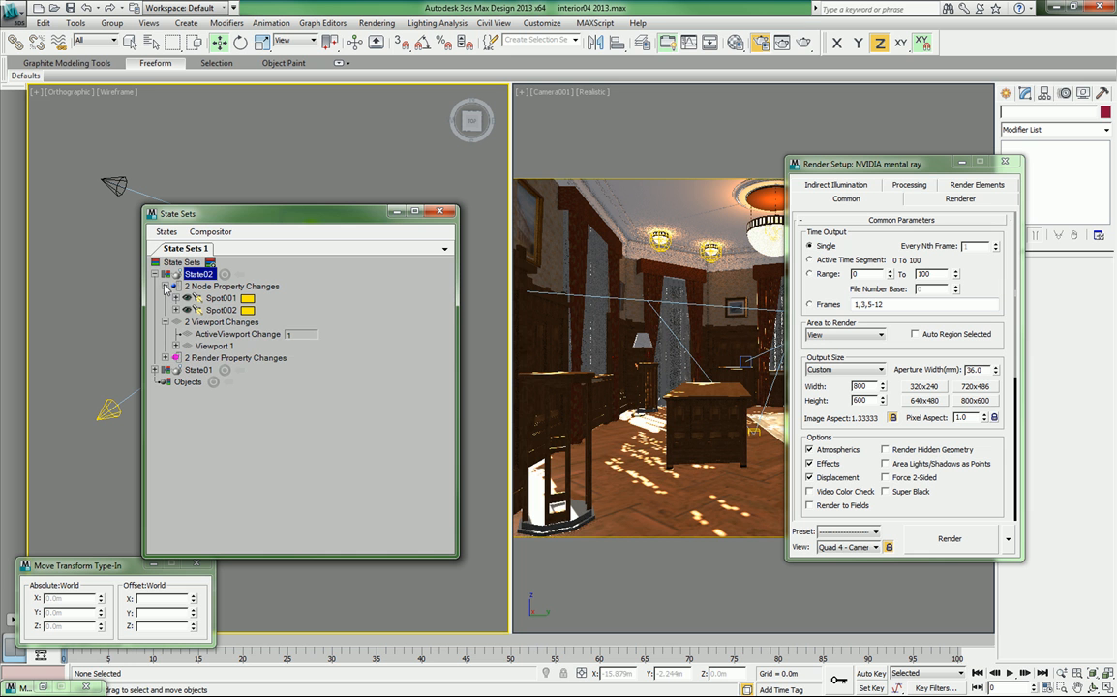
{"action": "left_click", "coordinate": [166, 287]}
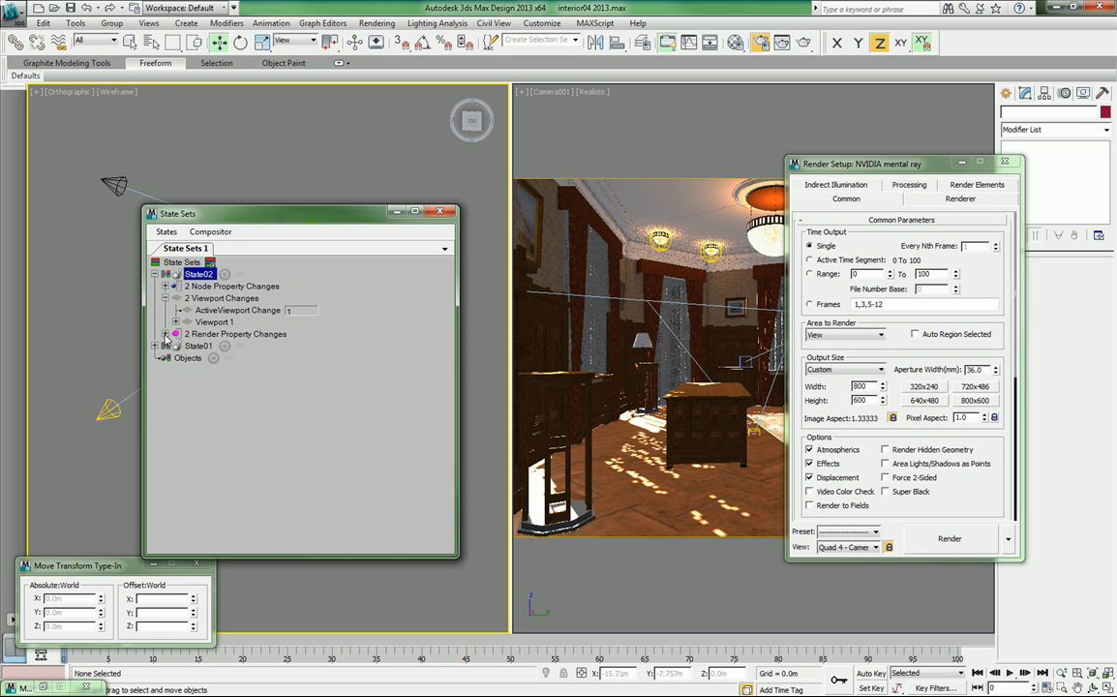
{"action": "left_click", "coordinate": [165, 334]}
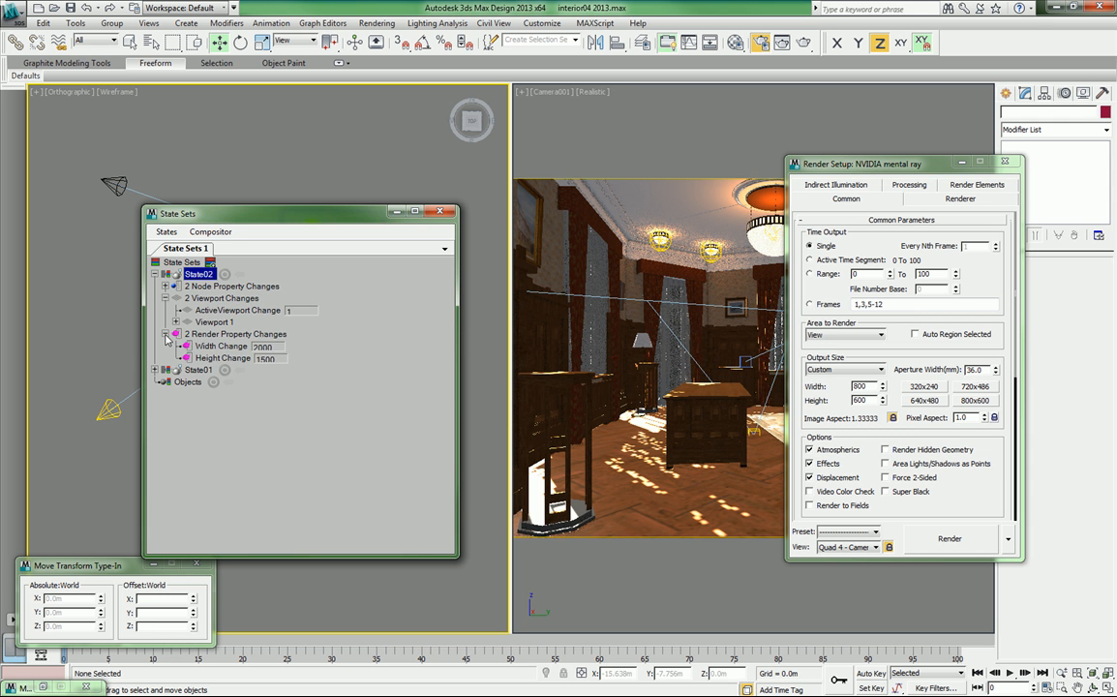
{"action": "left_click", "coordinate": [165, 334]}
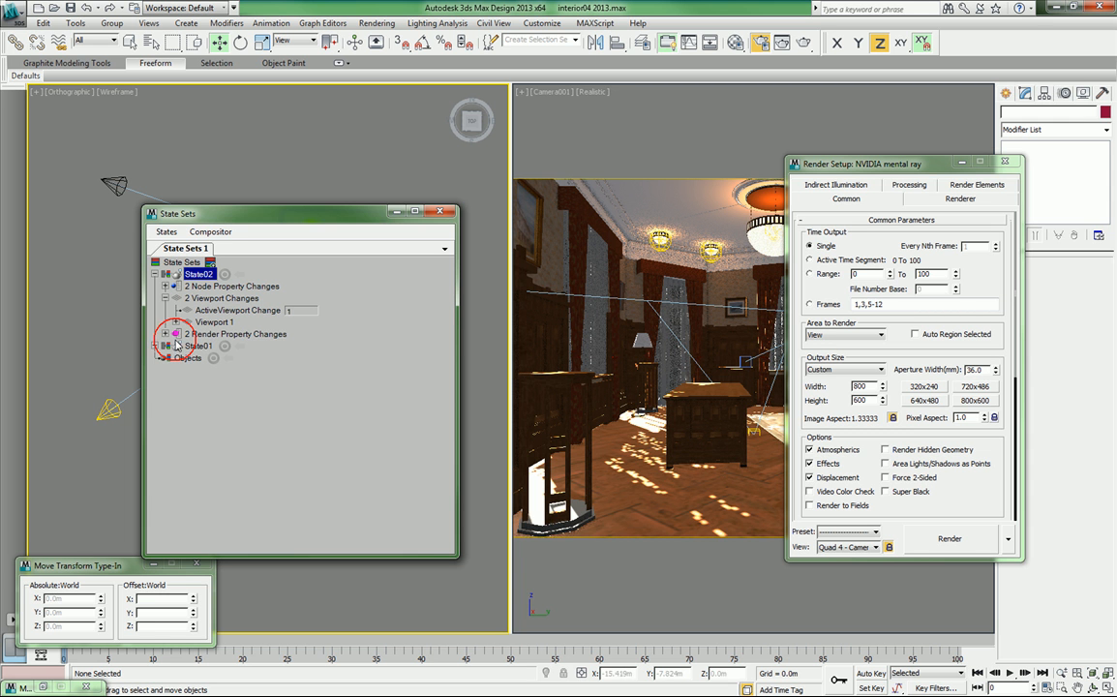
Review the Final Gather settings under Indirect Illumination in Render Setup.
{"action": "left_click", "coordinate": [852, 186]}
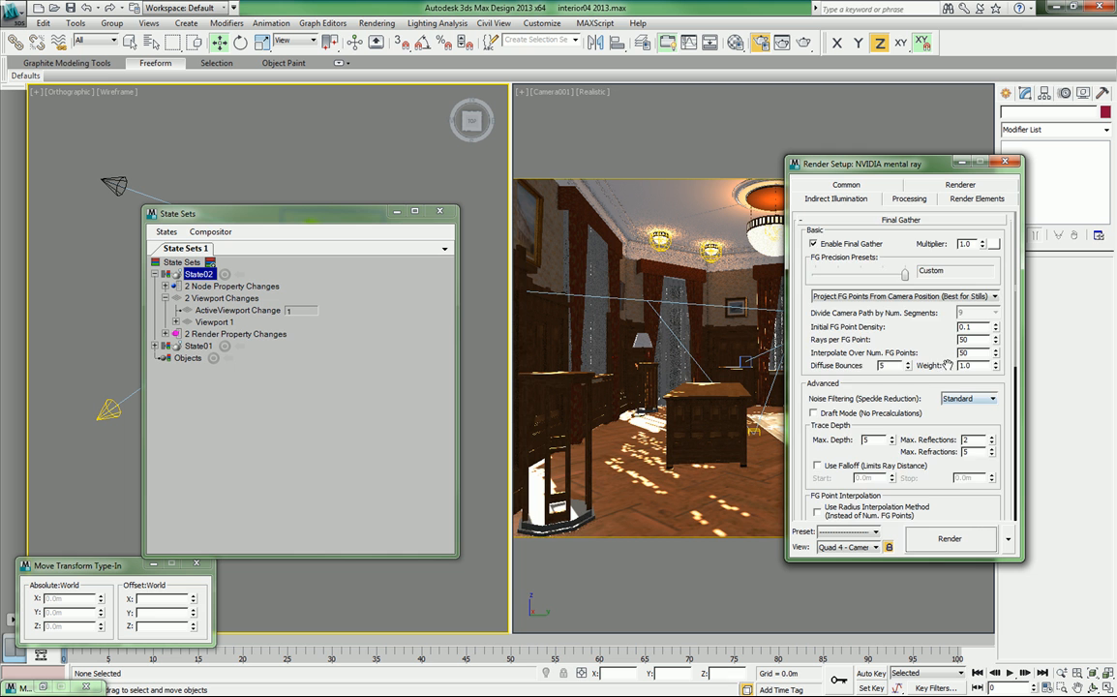
{"action": "scroll", "coordinate": [946, 363], "scroll_direction": "down", "scroll_amount": 3}
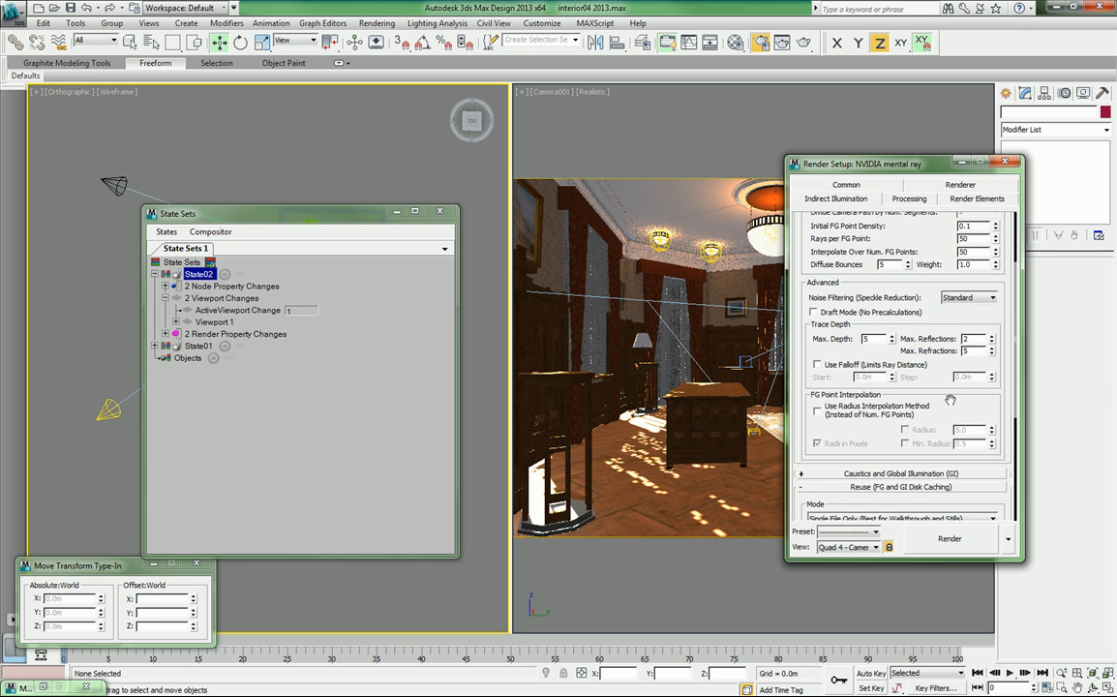
{"action": "left_click_drag", "start_coordinate": [951, 400], "coordinate": [950, 507]}
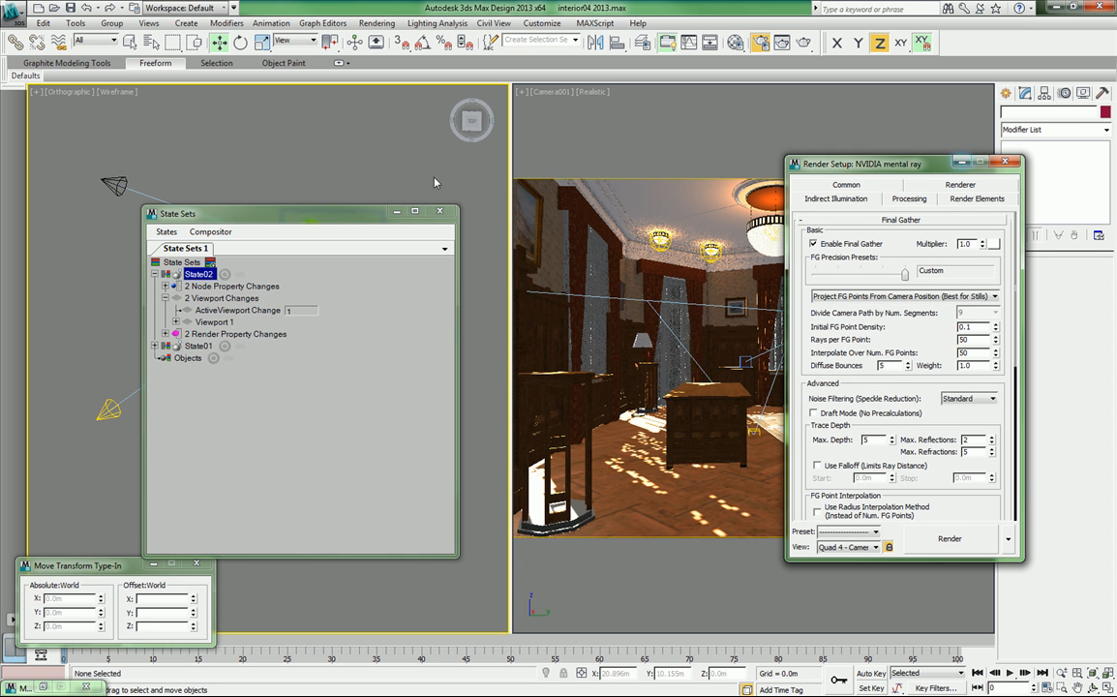
Minimise the Render Setup and State Sets windows and select the desk group in the orthographic view.
{"action": "left_click", "coordinate": [960, 163]}
{"action": "left_click", "coordinate": [398, 211]}
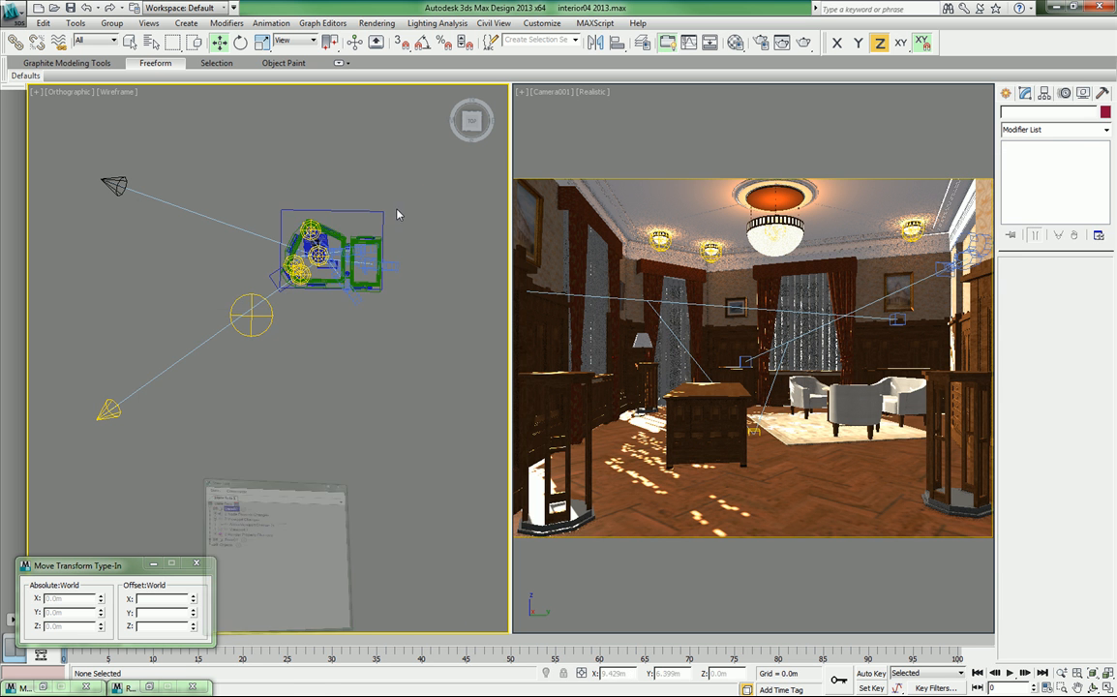
{"action": "middle_click_drag", "start_coordinate": [319, 338], "coordinate": [282, 356]}
{"action": "scroll", "coordinate": [282, 356], "scroll_direction": "up", "scroll_amount": 5}
{"action": "scroll", "coordinate": [202, 269], "scroll_direction": "up", "scroll_amount": 5}
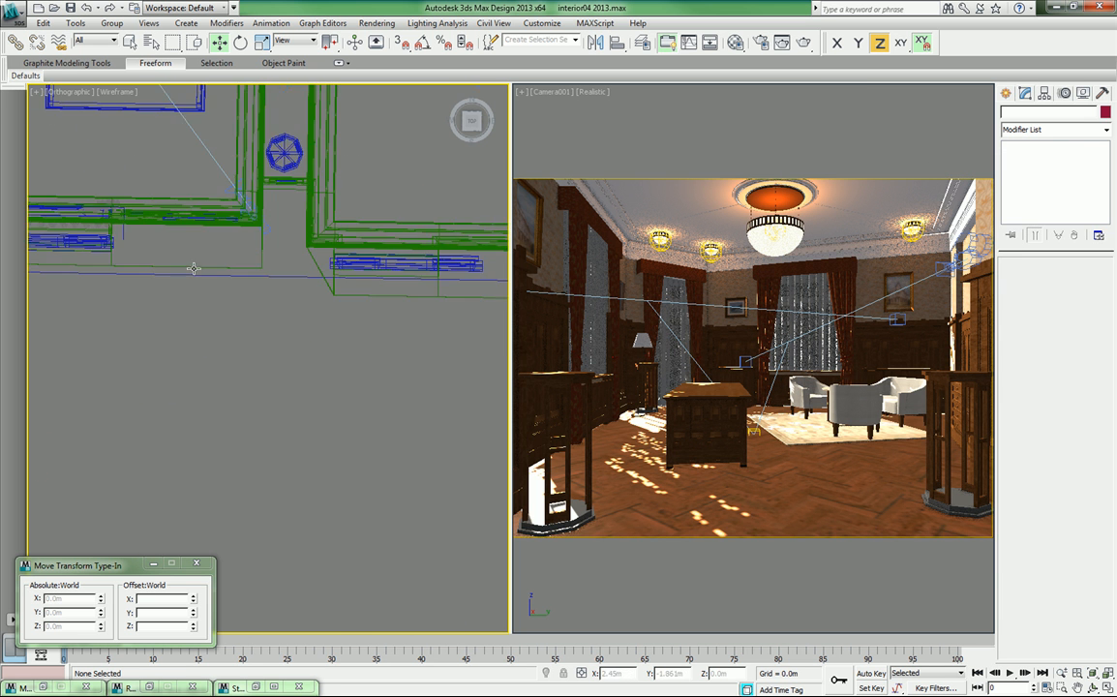
{"action": "middle_click_drag", "start_coordinate": [192, 267], "coordinate": [368, 490]}
{"action": "scroll", "coordinate": [283, 351], "scroll_direction": "up", "scroll_amount": 1}
{"action": "middle_click_drag", "start_coordinate": [283, 352], "coordinate": [279, 413]}
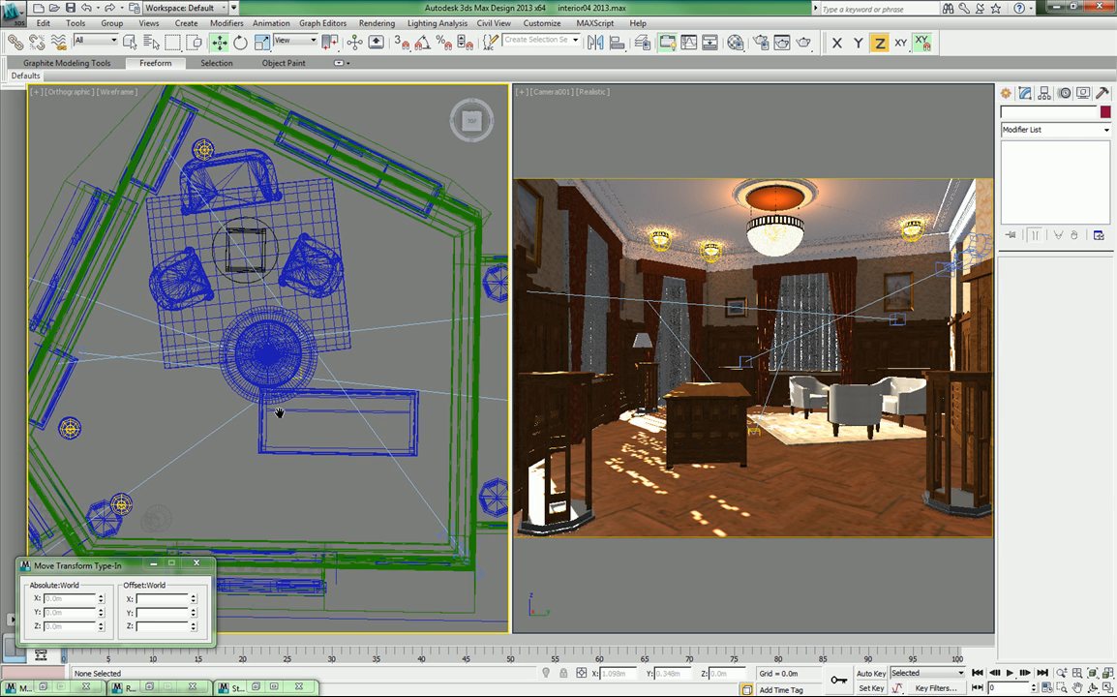
{"action": "middle_click_drag", "start_coordinate": [302, 335], "coordinate": [256, 349]}
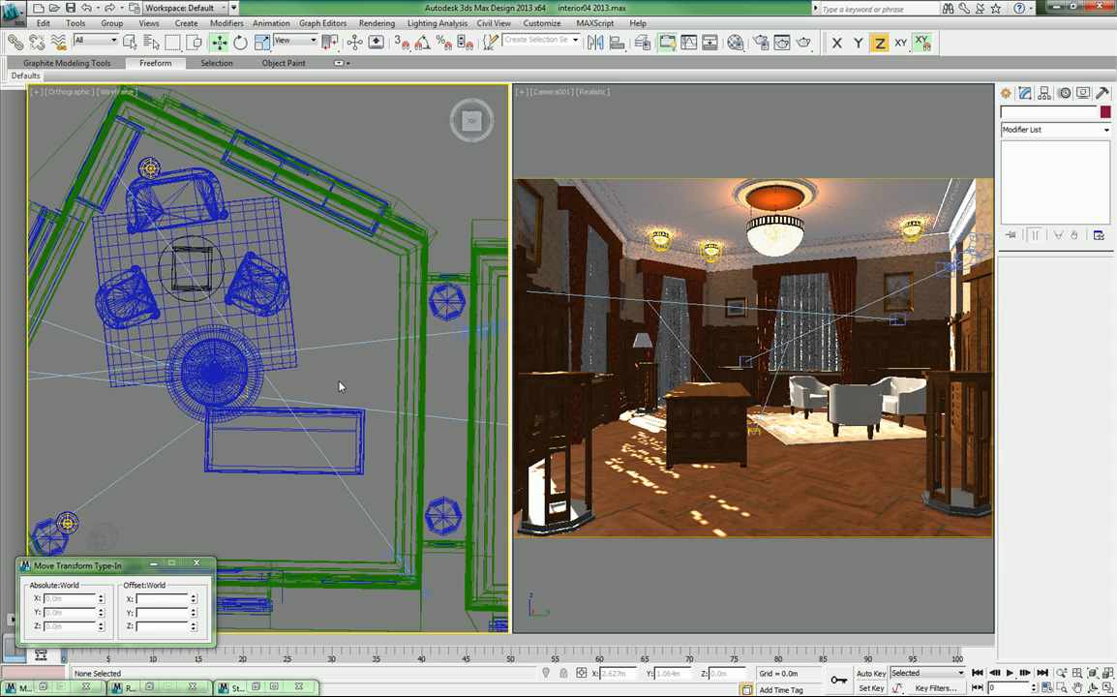
{"action": "left_click", "coordinate": [328, 411]}
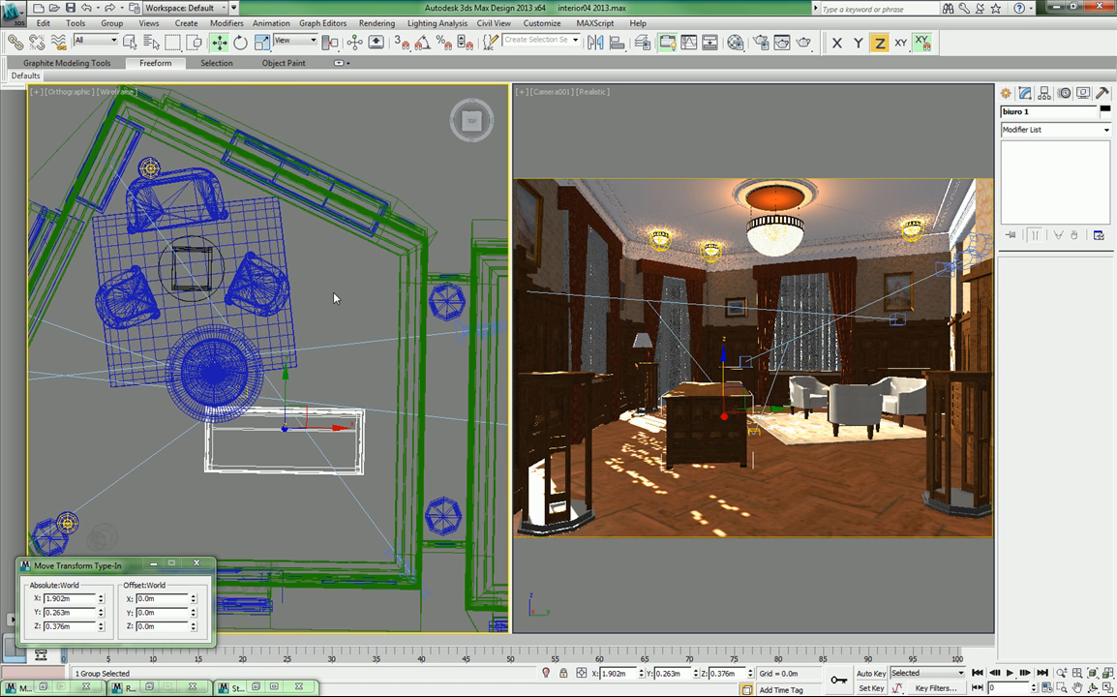
{"action": "middle_click_drag", "start_coordinate": [332, 298], "coordinate": [357, 263]}
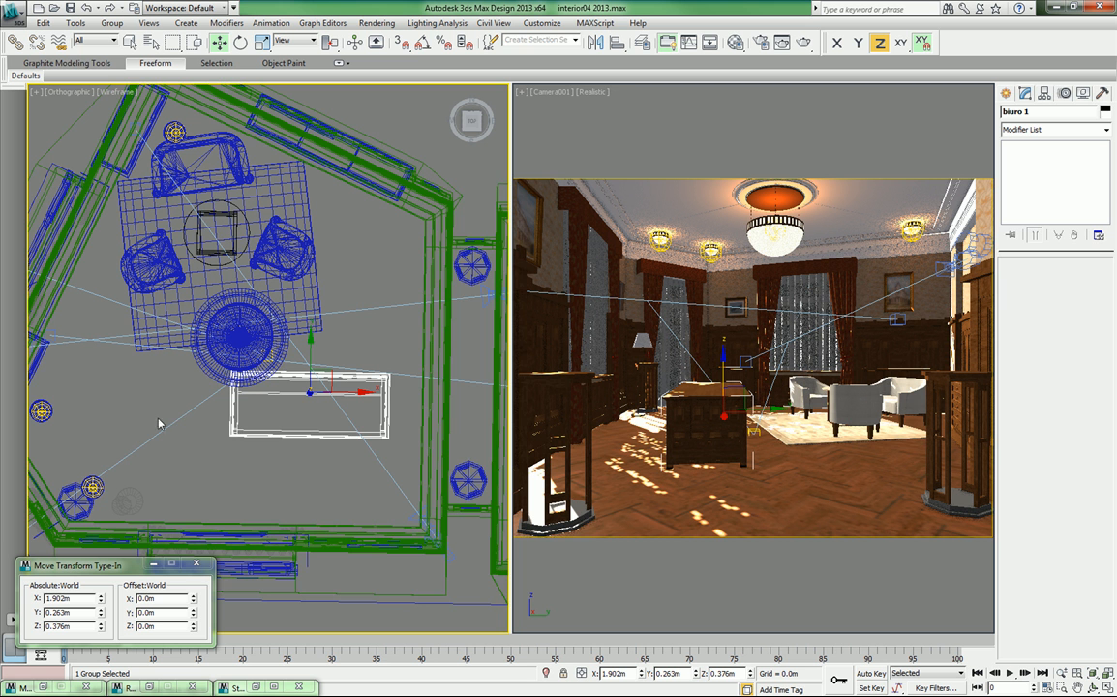
Create one independent copy of the desk over the seating area, at about X 2.07 m, Y 2.3 m.
{"action": "middle_click_drag", "start_coordinate": [116, 405], "coordinate": [171, 421]}
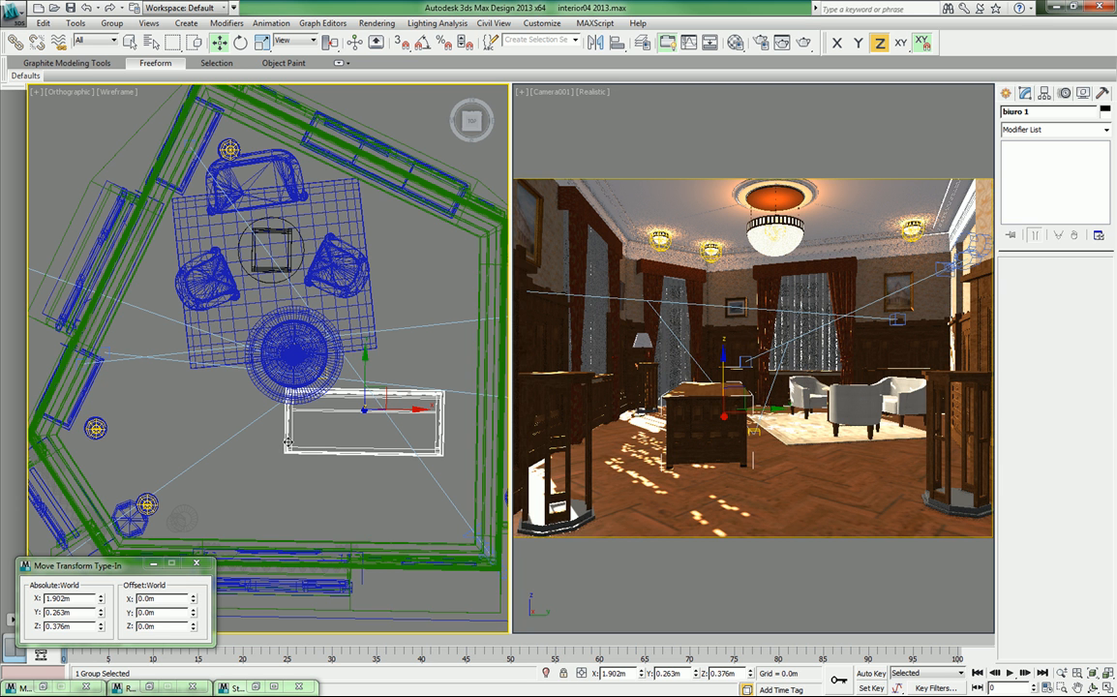
{"action": "middle_click_drag", "start_coordinate": [250, 399], "coordinate": [233, 428]}
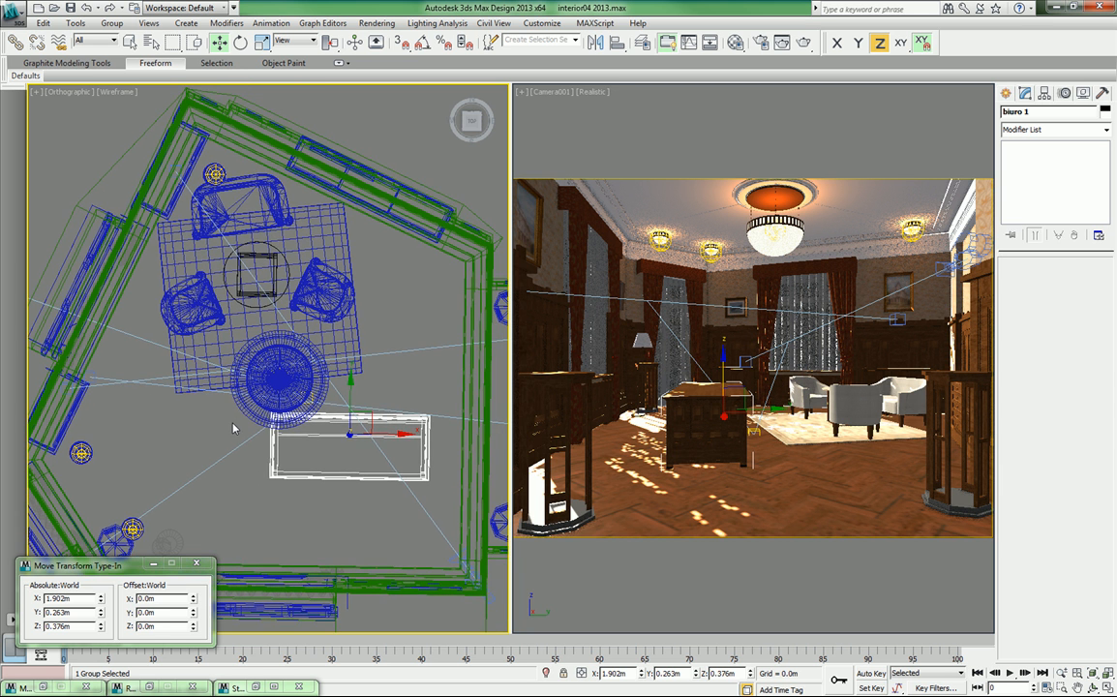
{"action": "mouse_move", "coordinate": [383, 411]}
{"action": "left_mouse_down", "text": "shift"}
{"action": "mouse_move", "coordinate": [374, 387]}
{"action": "mouse_move", "coordinate": [386, 267]}
{"action": "left_mouse_up", "text": "shift"}
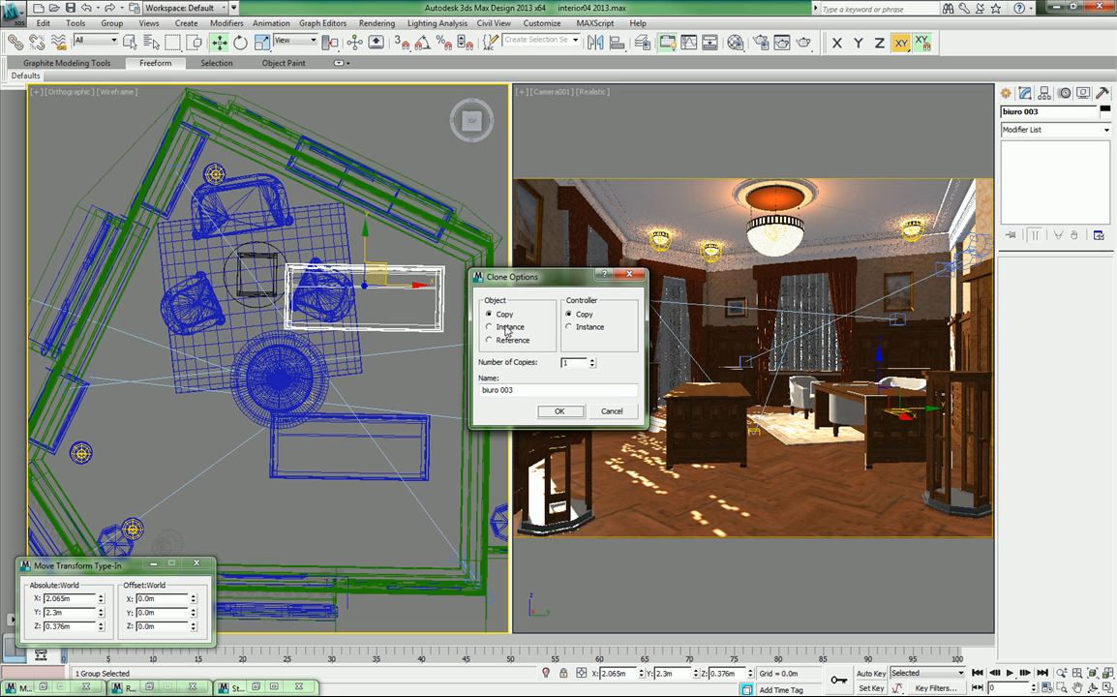
{"action": "left_click", "coordinate": [556, 414]}
Rotate the desk copy to about 152° around Z and move it near the upper wall, about X 1.36 m, Y 3.27 m.
{"action": "middle_click_drag", "start_coordinate": [376, 315], "coordinate": [377, 321]}
{"action": "key", "text": "e"}
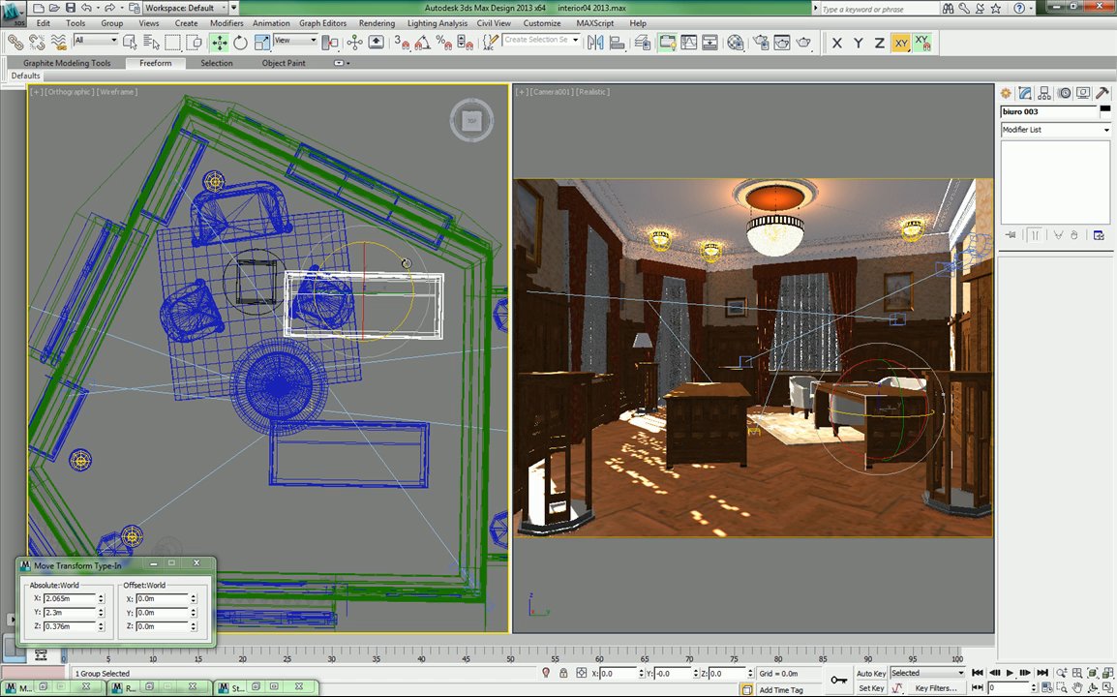
{"action": "key", "text": "e"}
{"action": "mouse_move", "coordinate": [403, 257]}
{"action": "left_mouse_down"}
{"action": "mouse_move", "coordinate": [429, 471]}
{"action": "mouse_move", "coordinate": [348, 389]}
{"action": "left_mouse_up"}
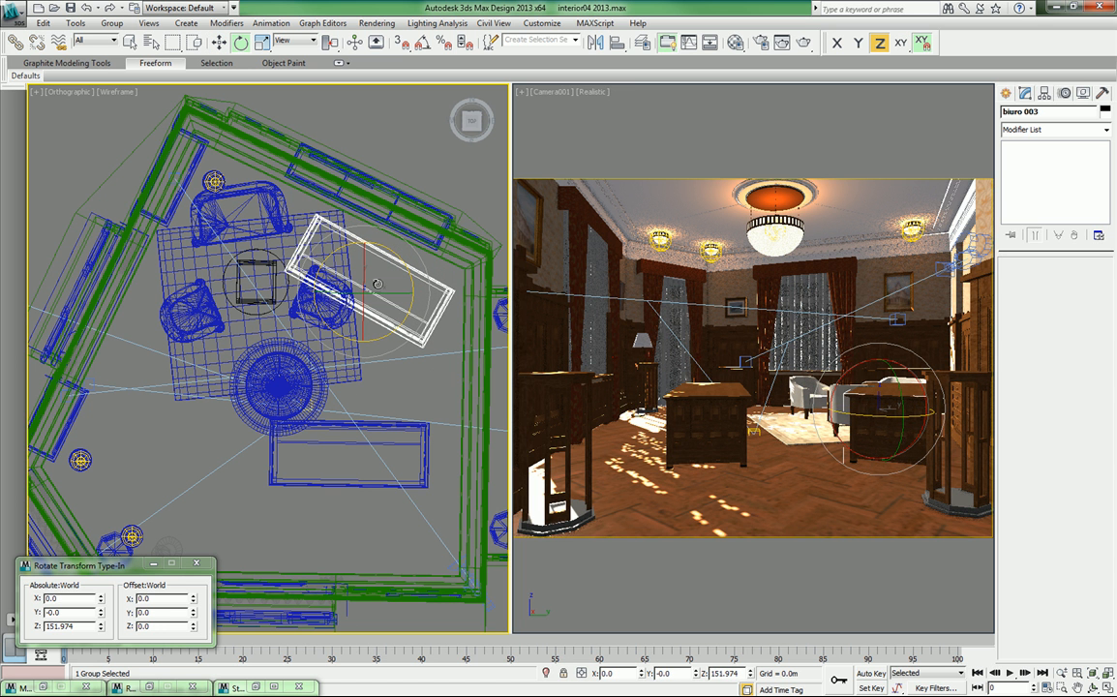
{"action": "key", "text": "w"}
{"action": "left_click_drag", "start_coordinate": [385, 279], "coordinate": [327, 230]}
{"action": "middle_click_drag", "start_coordinate": [270, 301], "coordinate": [279, 320]}
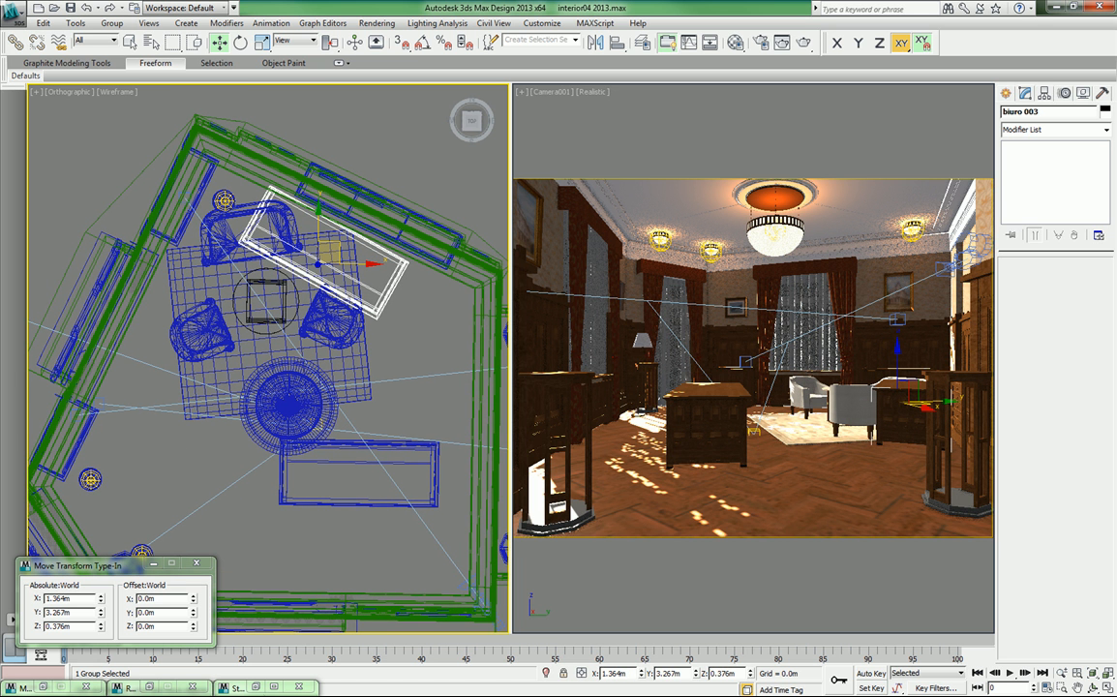
Restore the State Sets window, enable State02, and clear Render Setup and State Sets away from the furniture.
{"action": "left_click", "coordinate": [261, 689]}
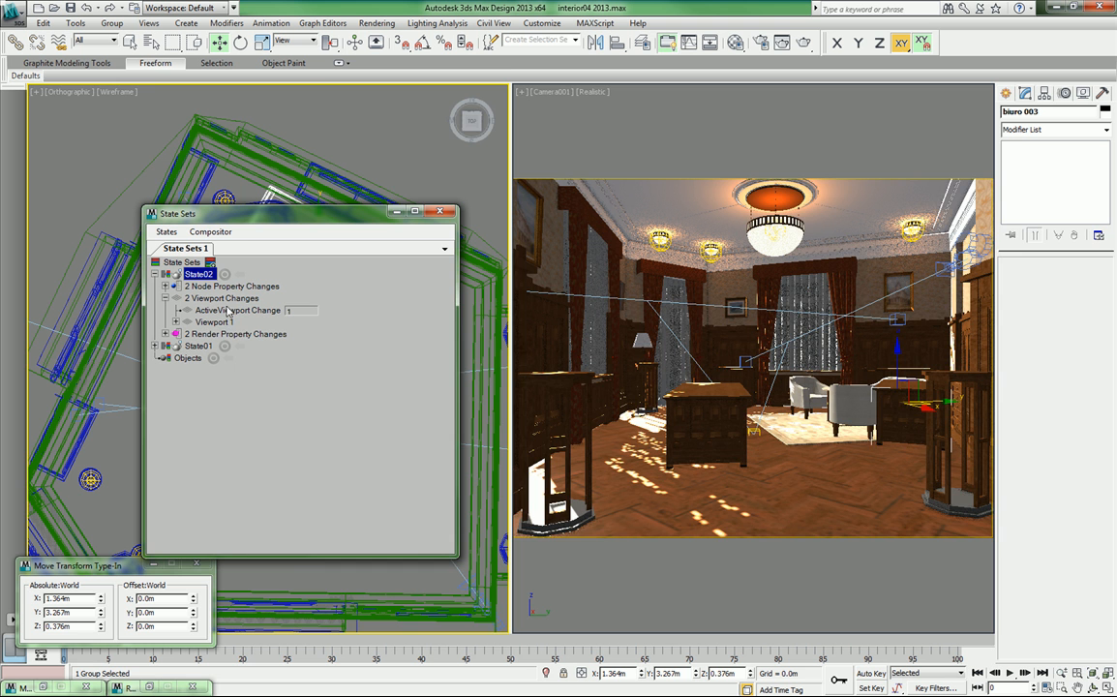
{"action": "left_click", "coordinate": [244, 274]}
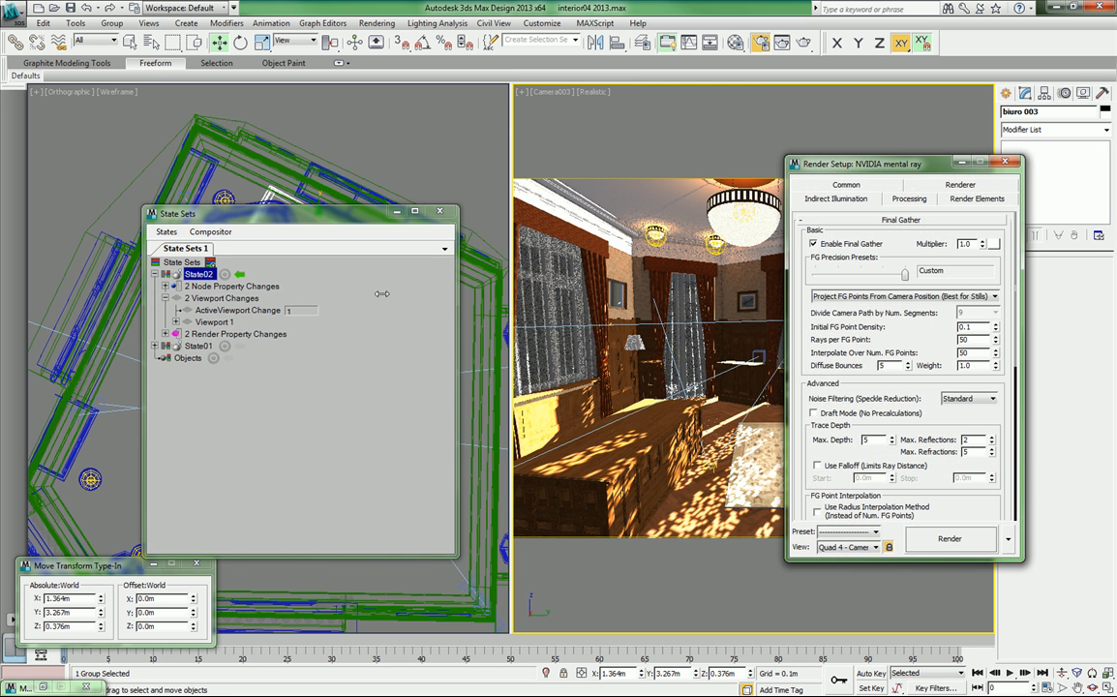
{"action": "left_click", "coordinate": [962, 164]}
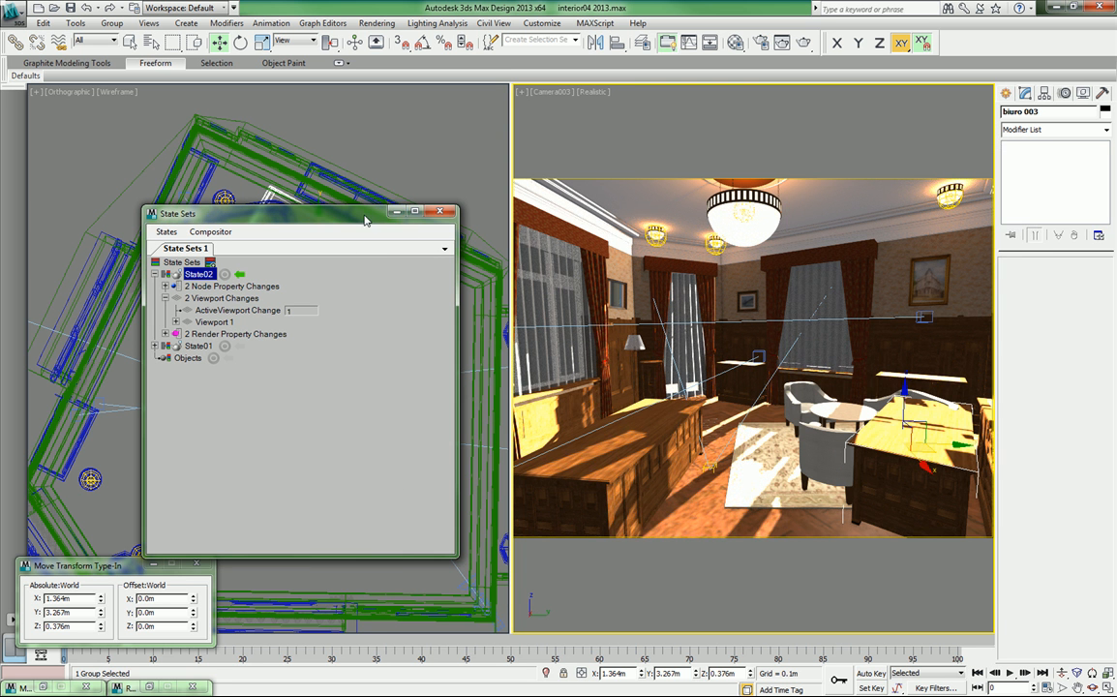
{"action": "left_click_drag", "start_coordinate": [366, 220], "coordinate": [280, 557]}
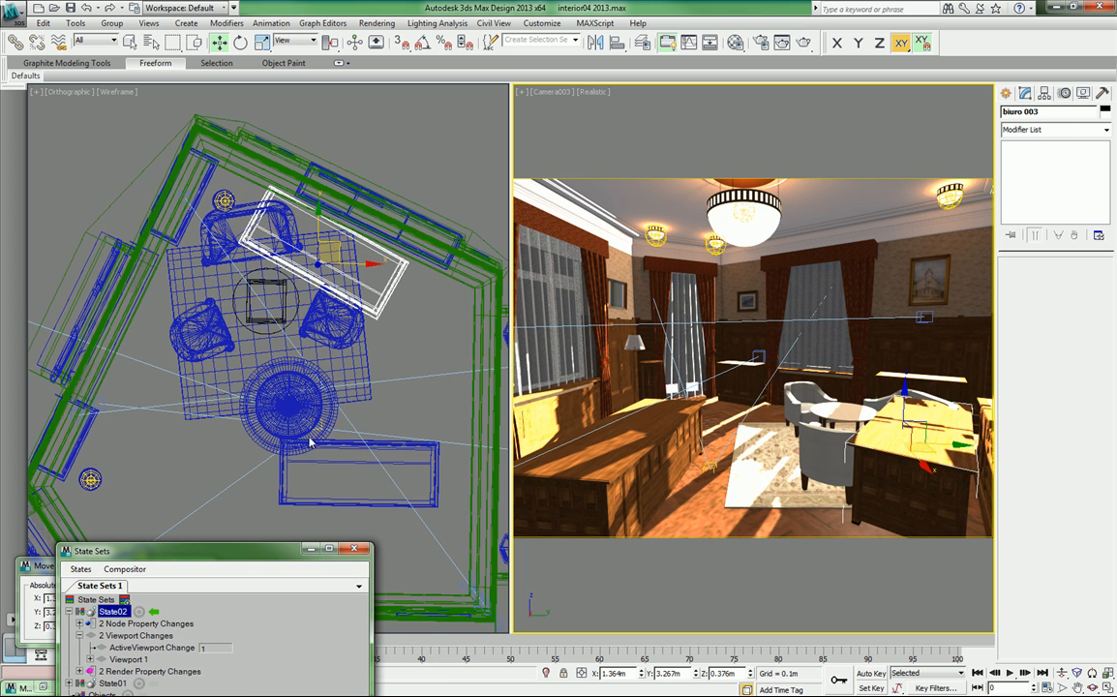
Copy the long three-section cabinet at the upper window wall to the lower part of the room.
{"action": "left_click", "coordinate": [431, 258]}
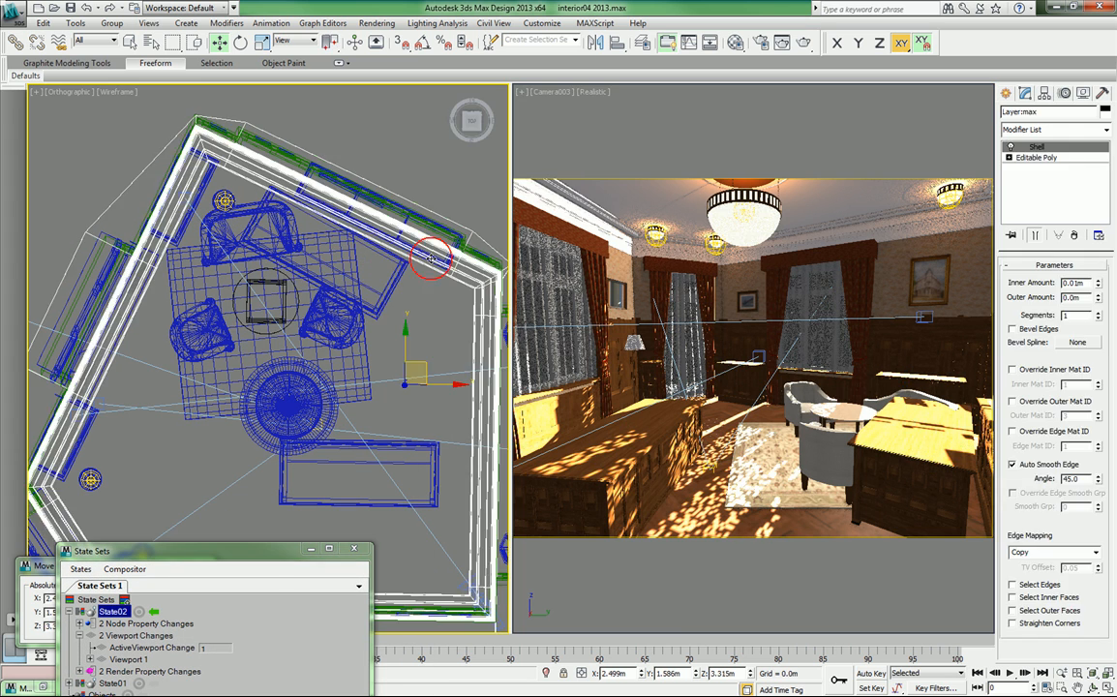
{"action": "left_click", "coordinate": [431, 259]}
{"action": "middle_click_drag", "start_coordinate": [350, 340], "coordinate": [311, 298]}
{"action": "middle_click_drag", "start_coordinate": [281, 337], "coordinate": [326, 270]}
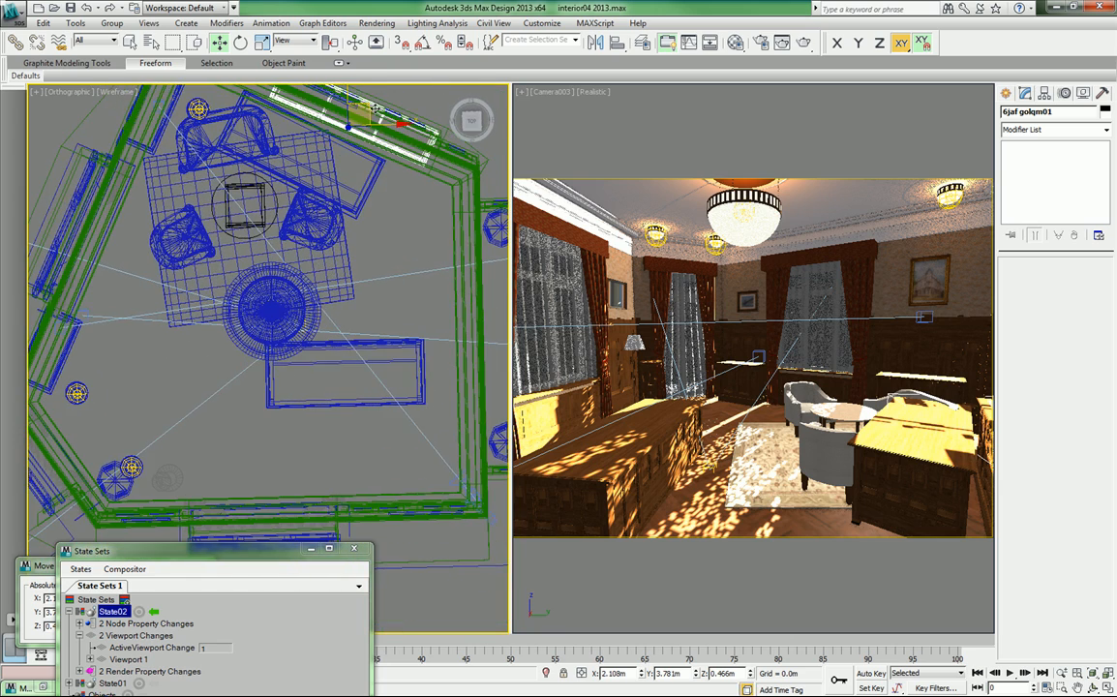
{"action": "mouse_move", "coordinate": [363, 114]}
{"action": "left_mouse_down", "text": "shift"}
{"action": "mouse_move", "coordinate": [368, 465]}
{"action": "mouse_move", "coordinate": [371, 451]}
{"action": "left_mouse_up", "text": "shift"}
{"action": "left_click", "coordinate": [558, 410]}
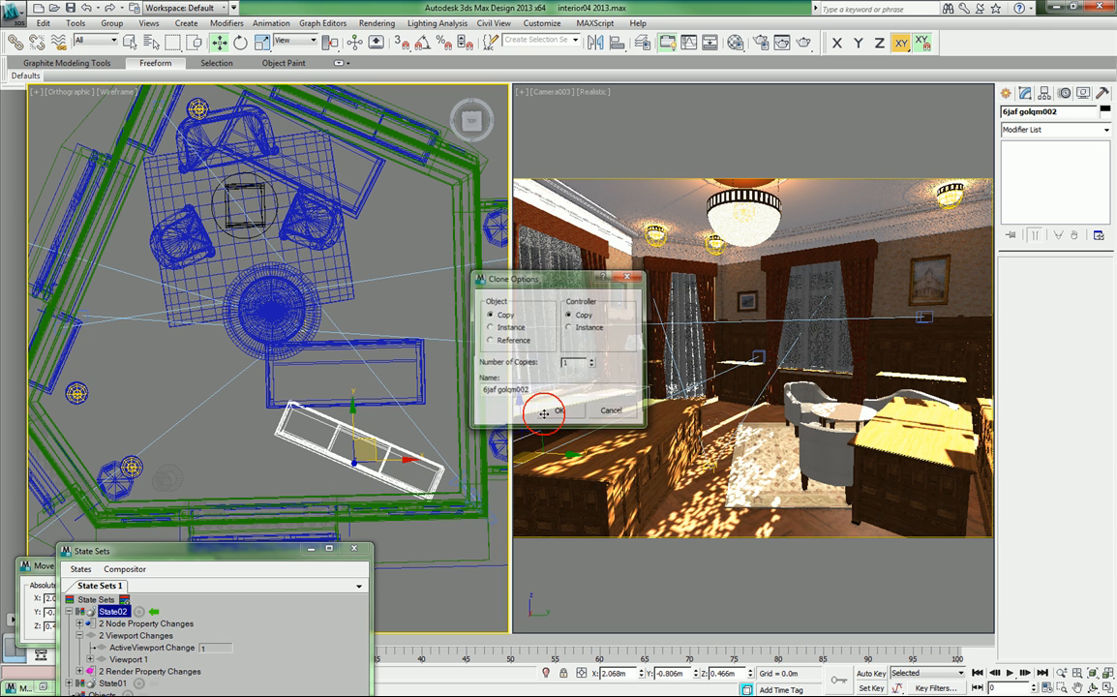
Rotate the cabinet copy parallel to the lower wall and move it into the corner, about X 2.33 m, Y -1.27 m.
{"action": "key", "text": "e"}
{"action": "left_click_drag", "start_coordinate": [353, 397], "coordinate": [389, 422]}
{"action": "left_click_drag", "start_coordinate": [251, 204], "coordinate": [256, 200]}
{"action": "key", "text": "w"}
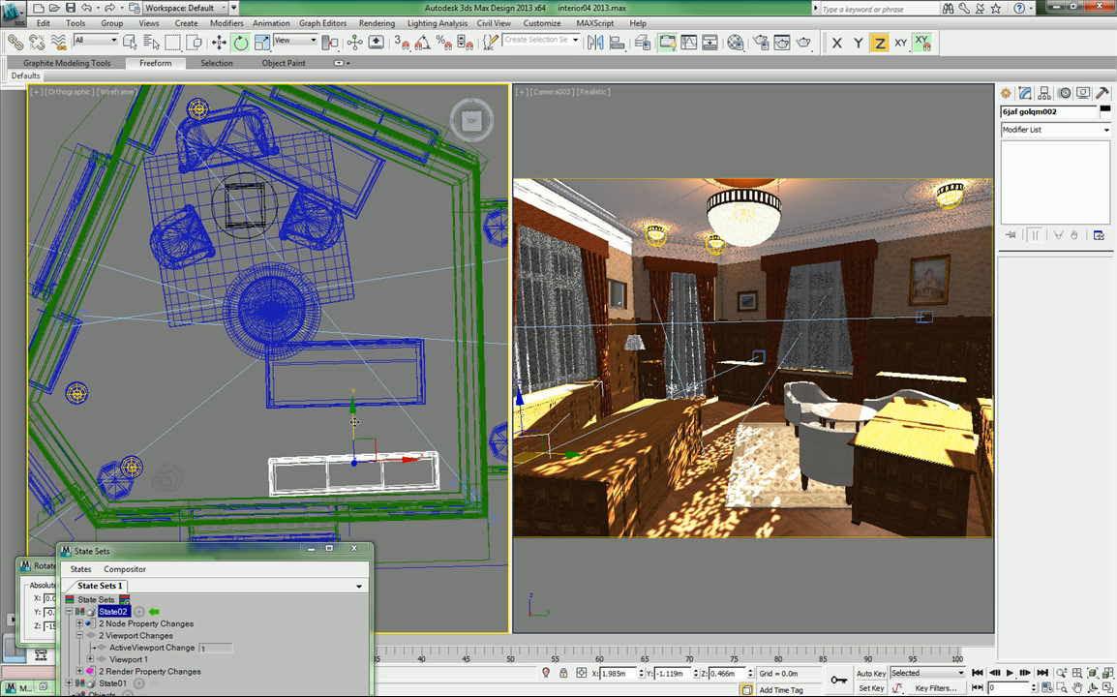
{"action": "left_click_drag", "start_coordinate": [373, 442], "coordinate": [398, 453]}
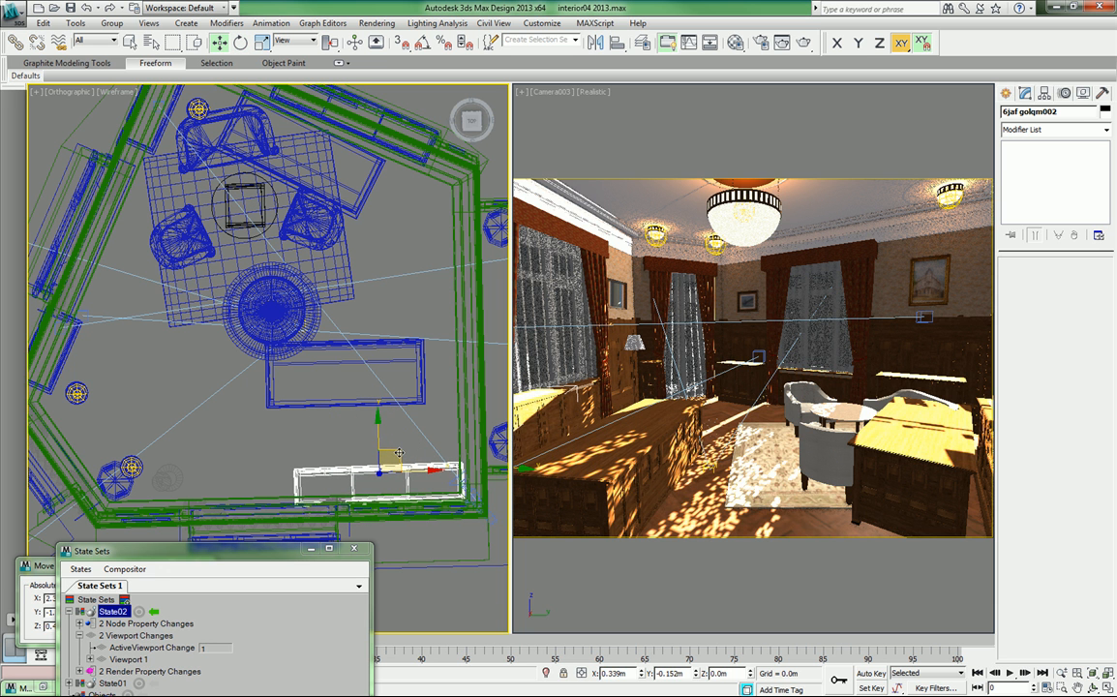
Create one independent copy of the table and chairs group beside the original desk, at about X -0.03 m, Y -0.03 m.
{"action": "middle_click_drag", "start_coordinate": [208, 310], "coordinate": [260, 358]}
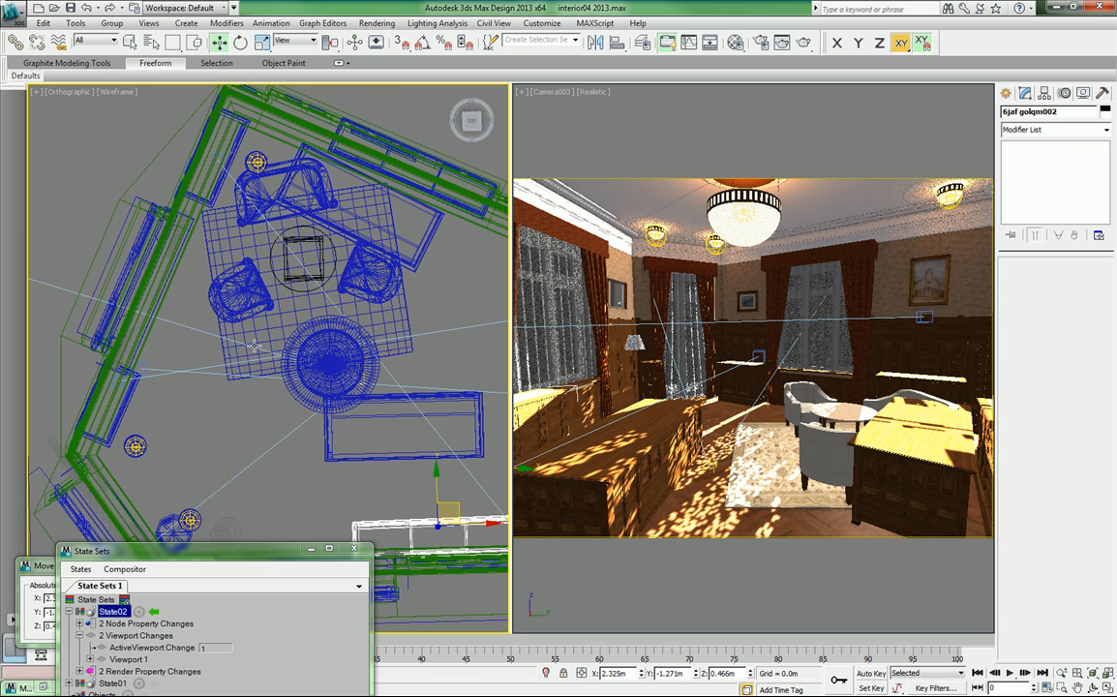
{"action": "left_click", "coordinate": [267, 198]}
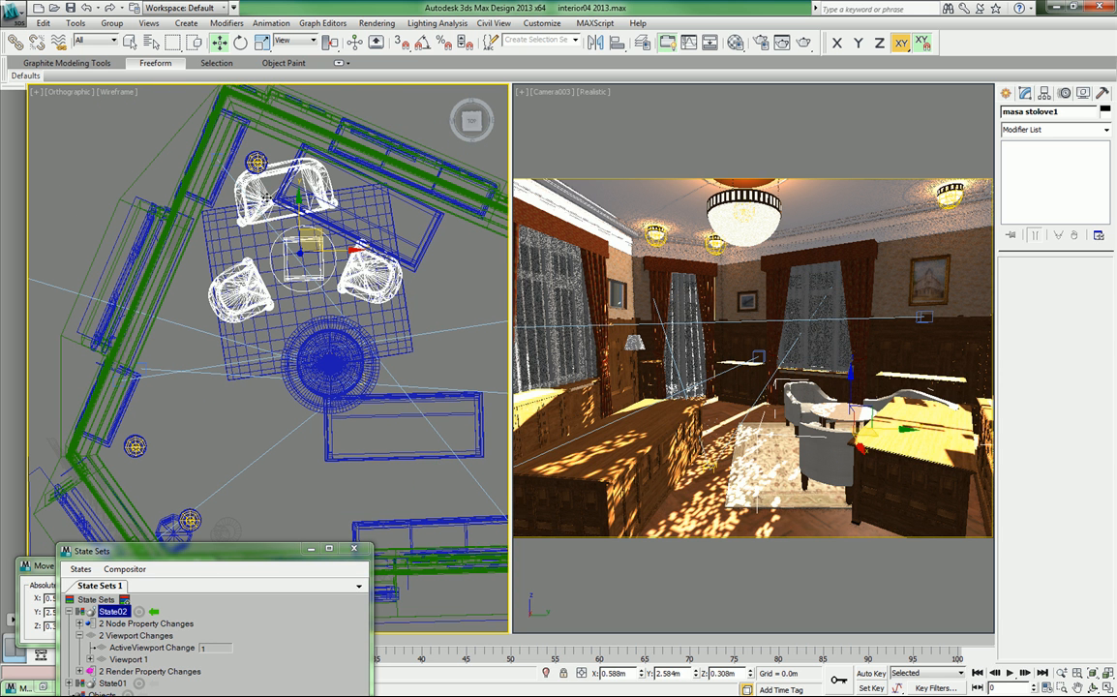
{"action": "middle_click_drag", "start_coordinate": [261, 410], "coordinate": [250, 367]}
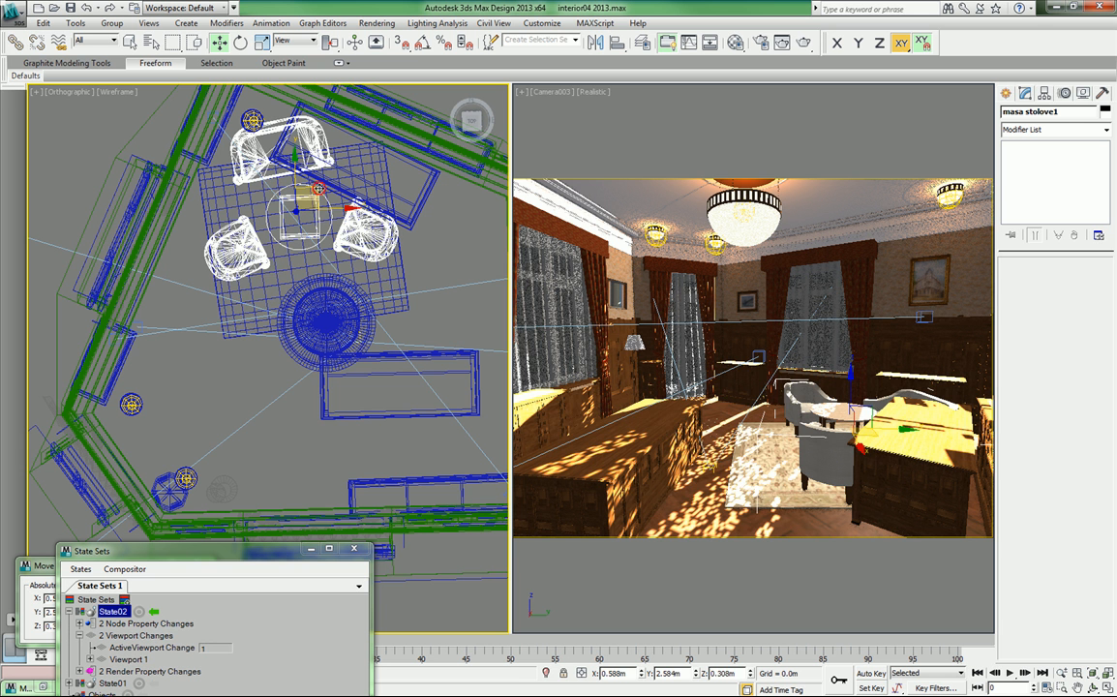
{"action": "mouse_move", "coordinate": [319, 188]}
{"action": "left_mouse_down", "text": "shift"}
{"action": "mouse_move", "coordinate": [334, 326]}
{"action": "mouse_move", "coordinate": [279, 381]}
{"action": "left_mouse_up", "text": "shift"}
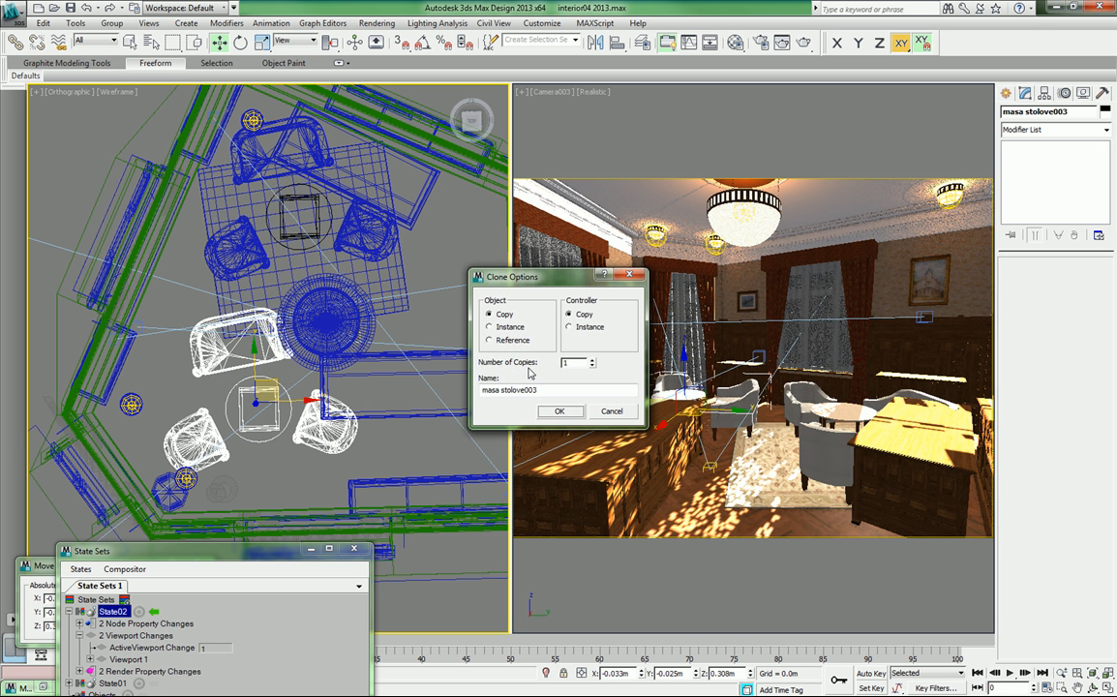
{"action": "left_click", "coordinate": [559, 410]}
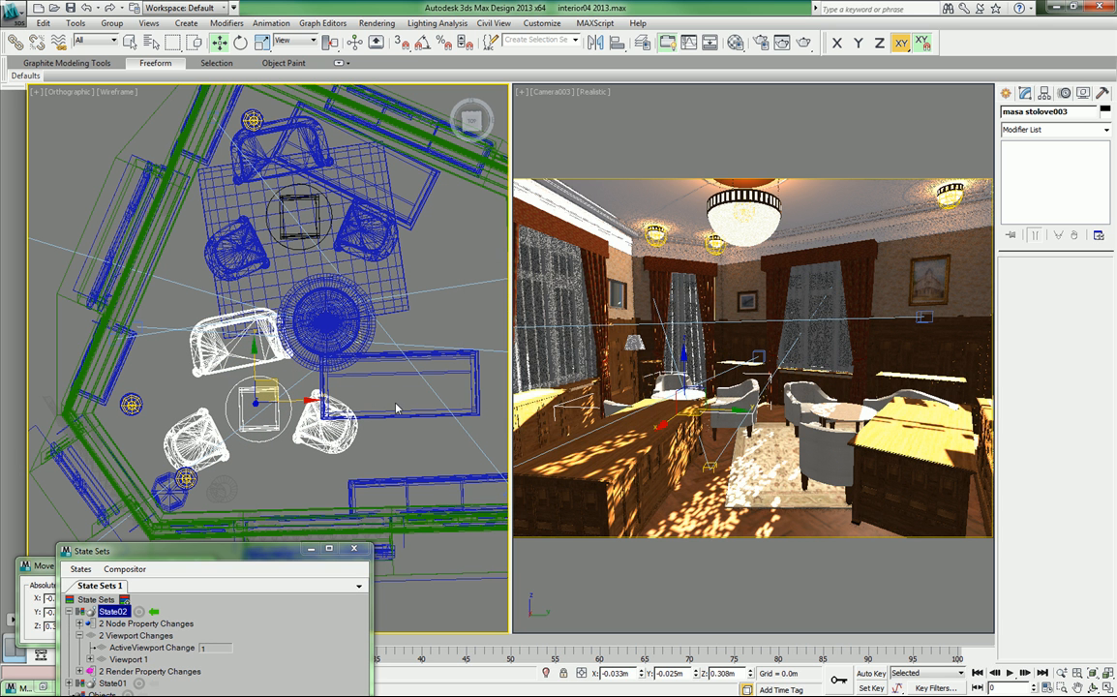
Rotate the table and chairs copy to about 120° around Z and move it to about X -0.49 m, Y 0.23 m.
{"action": "key", "text": "e"}
{"action": "mouse_move", "coordinate": [274, 354]}
{"action": "left_mouse_down"}
{"action": "mouse_move", "coordinate": [295, 300]}
{"action": "mouse_move", "coordinate": [275, 233]}
{"action": "left_mouse_up"}
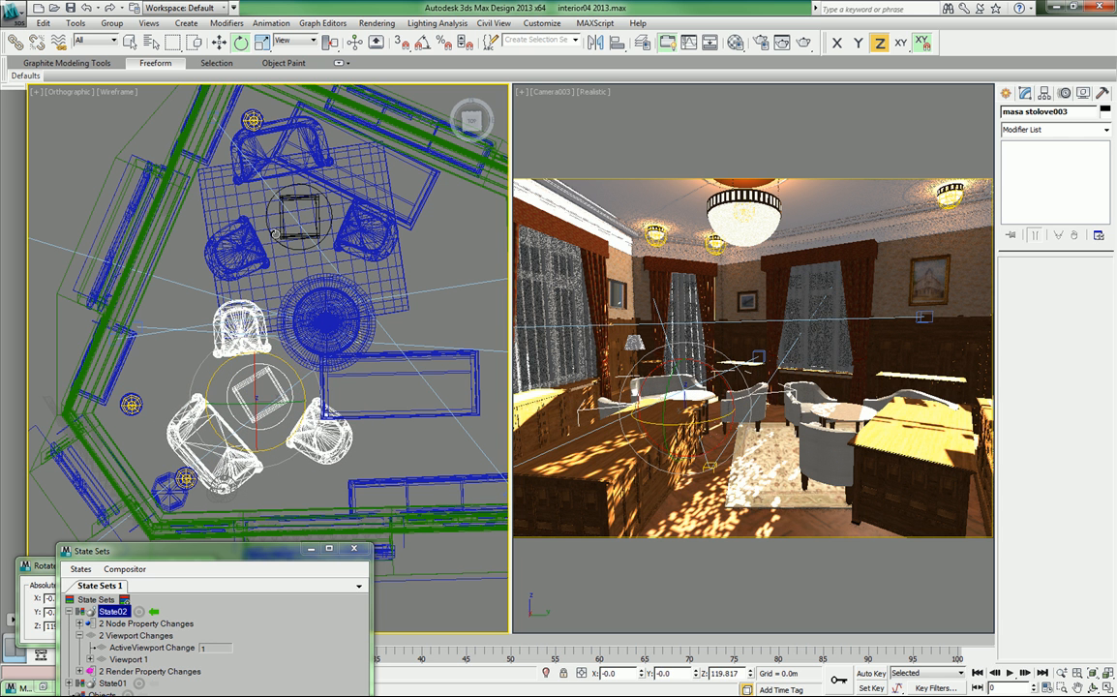
{"action": "key", "text": "w"}
{"action": "mouse_move", "coordinate": [276, 391]}
{"action": "left_mouse_down"}
{"action": "mouse_move", "coordinate": [250, 378]}
{"action": "mouse_move", "coordinate": [254, 400]}
{"action": "left_mouse_up"}
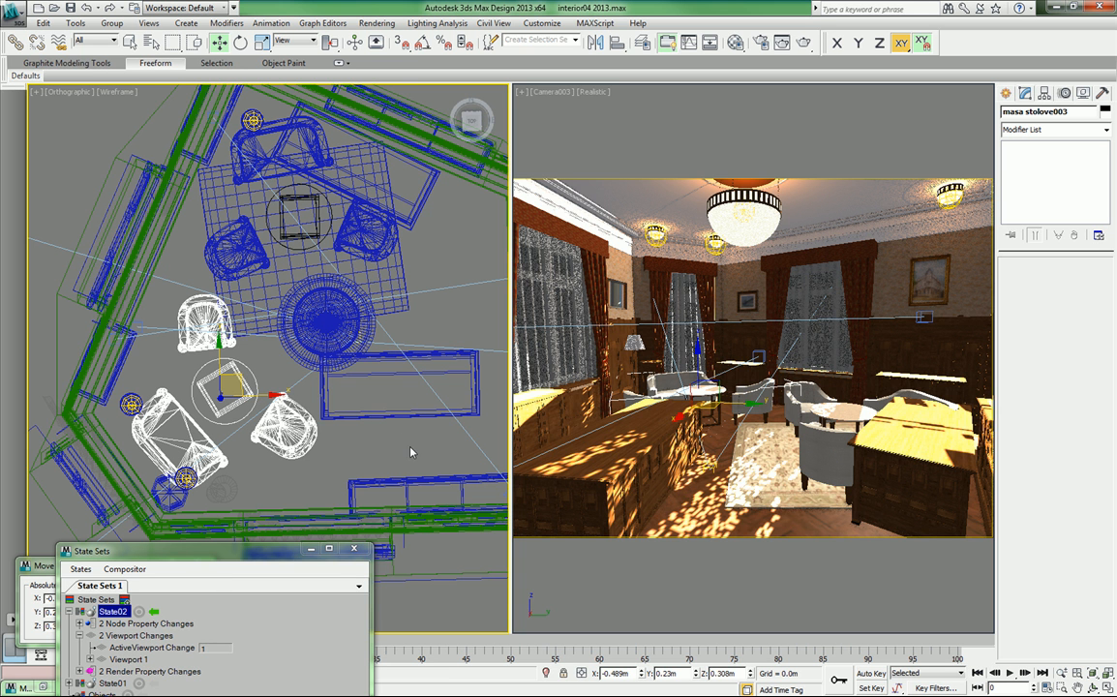
Disable State02 and hide the copied desk, cabinet, and table and chairs groups.
{"action": "middle_click_drag", "start_coordinate": [410, 451], "coordinate": [359, 438]}
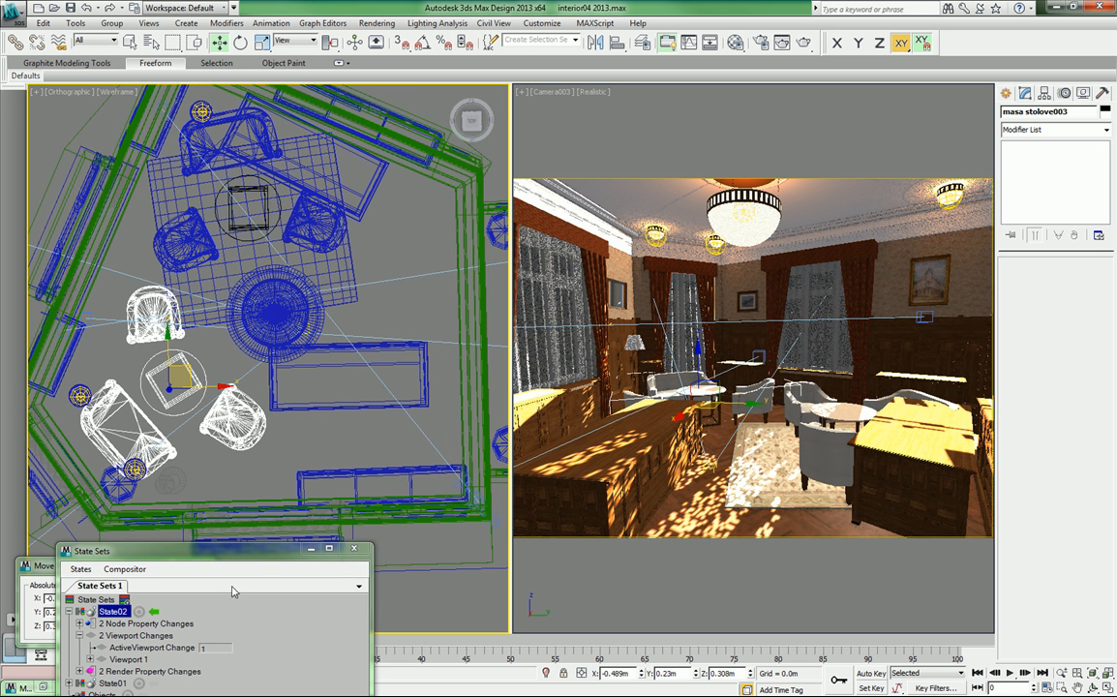
{"action": "left_click", "coordinate": [154, 614]}
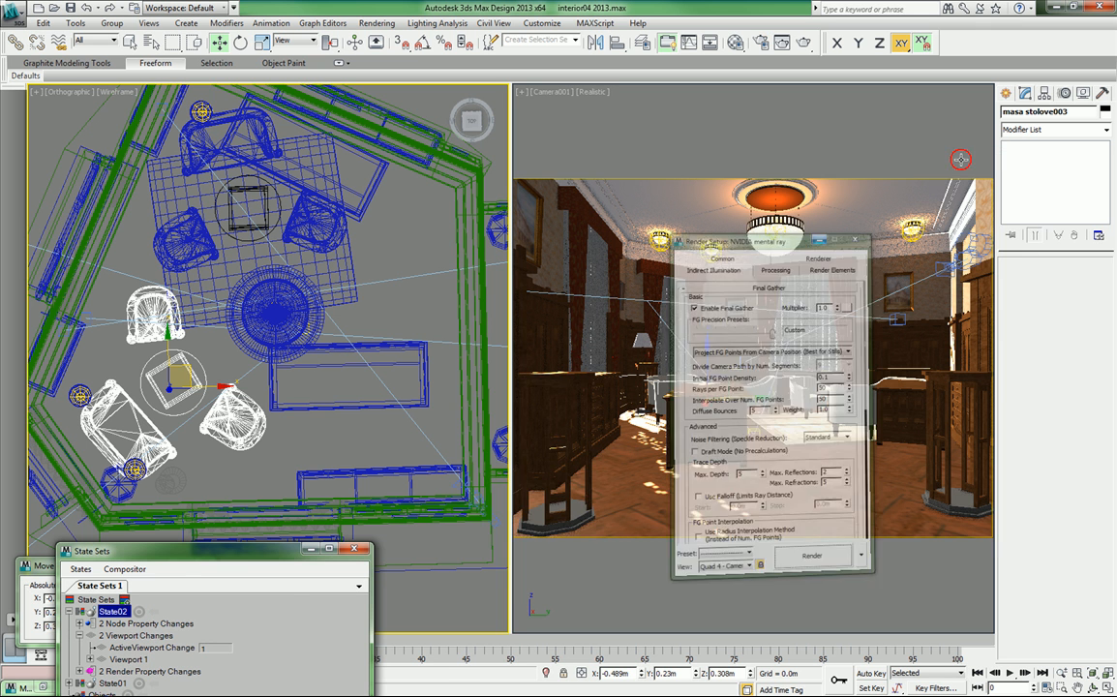
{"action": "left_click", "coordinate": [395, 474], "text": "ctrl"}
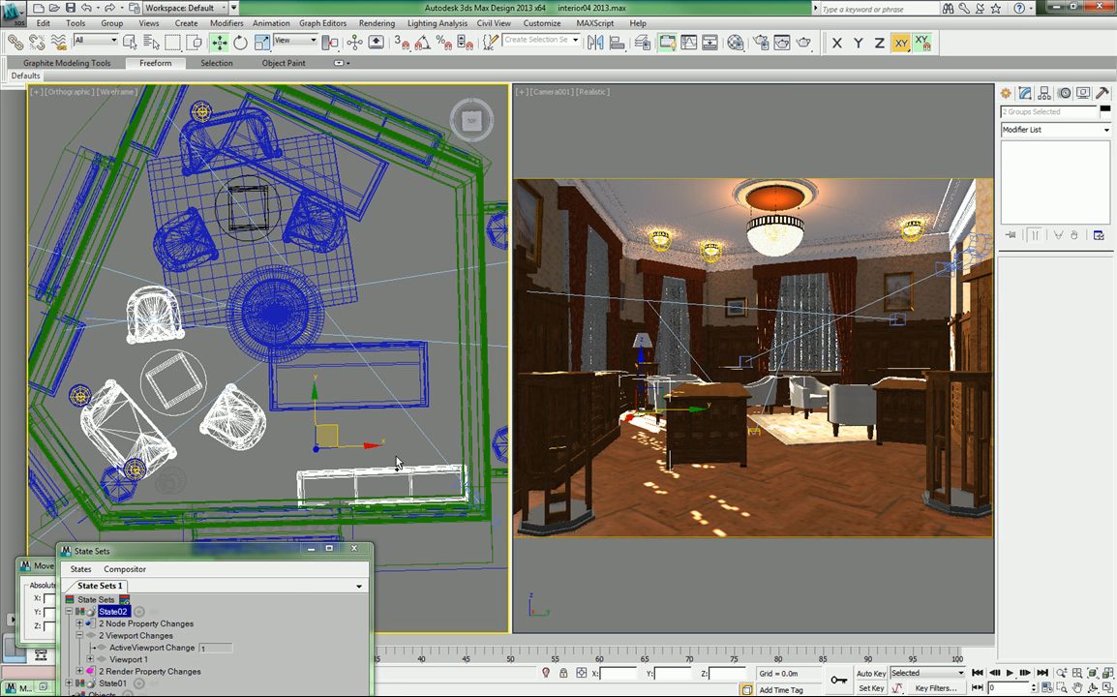
{"action": "left_click", "coordinate": [373, 187], "text": "ctrl"}
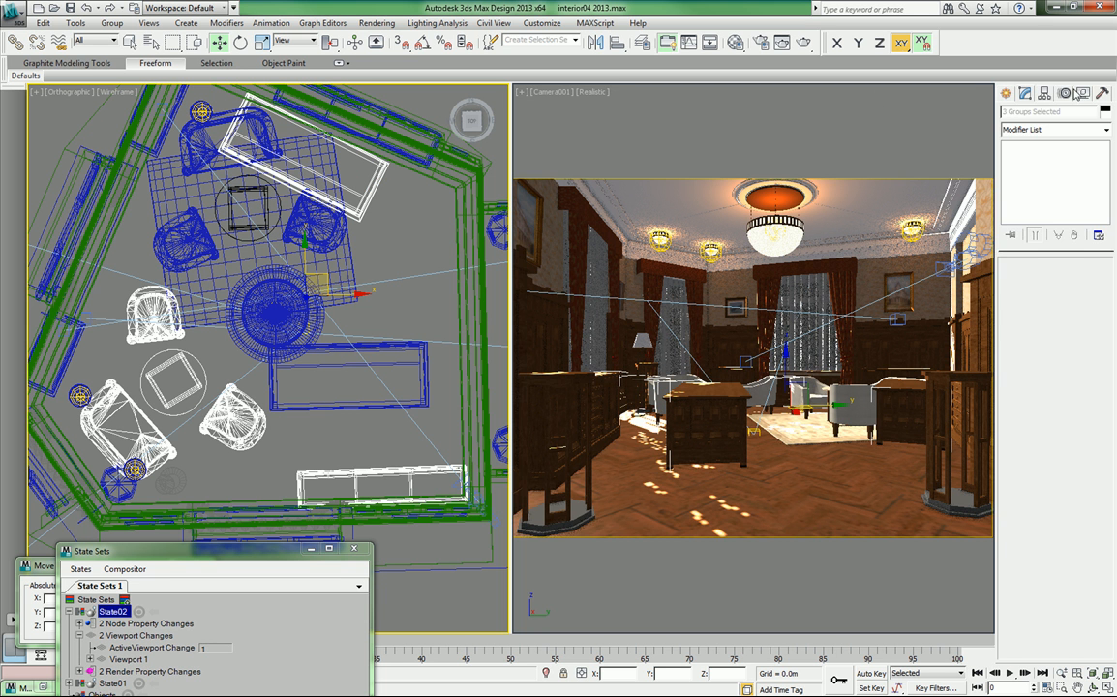
{"action": "left_click", "coordinate": [1081, 93]}
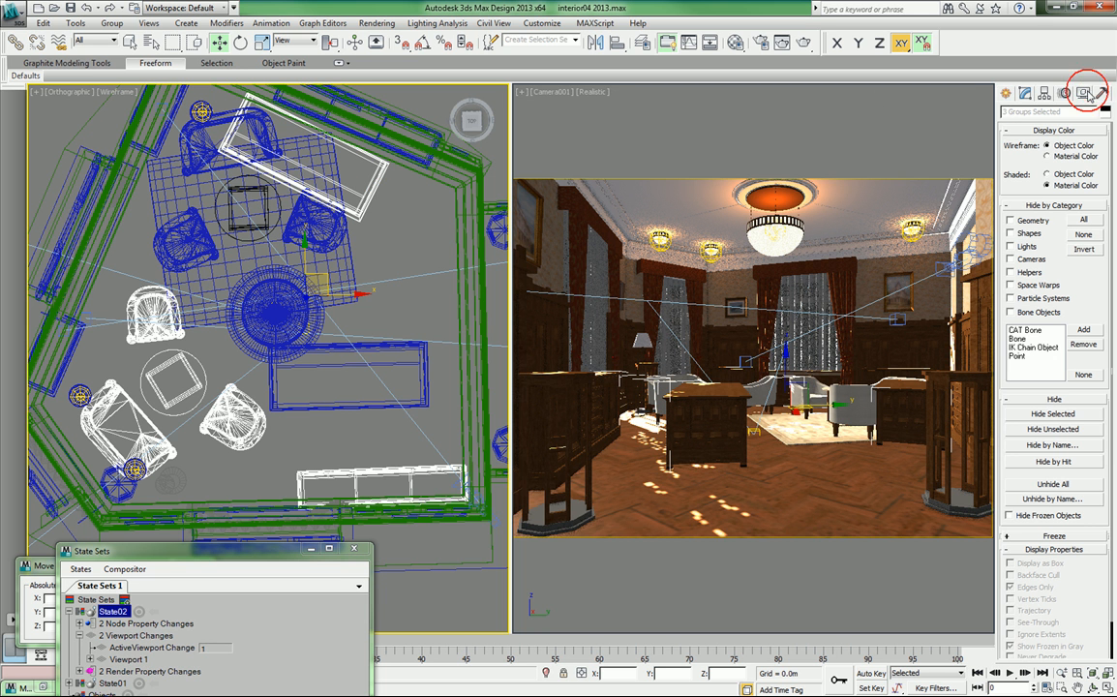
{"action": "left_click", "coordinate": [1052, 414]}
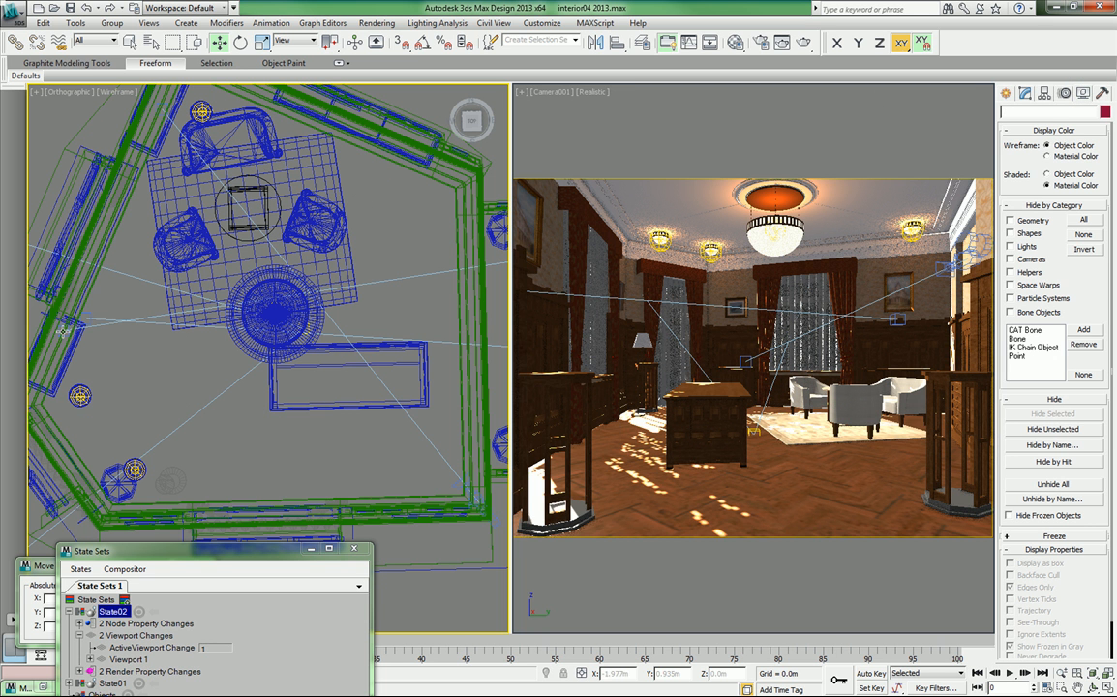
Enable State02 and start recording changes into it, keeping the State Sets window clear of the furniture.
{"action": "left_click", "coordinate": [575, 109]}
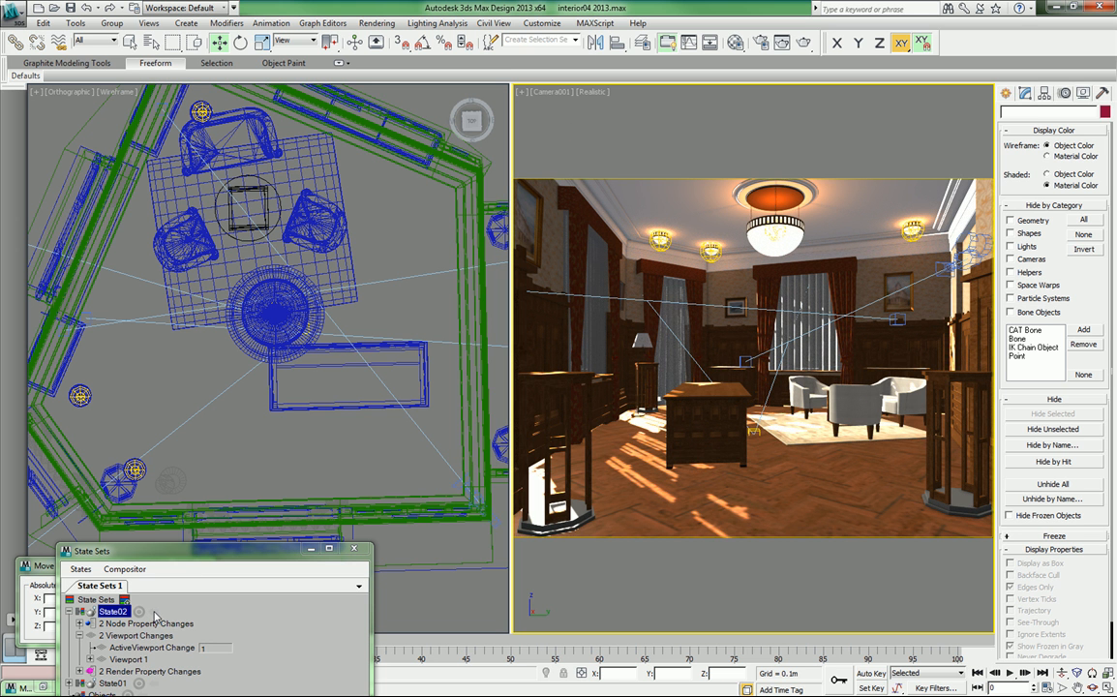
{"action": "left_click", "coordinate": [153, 612]}
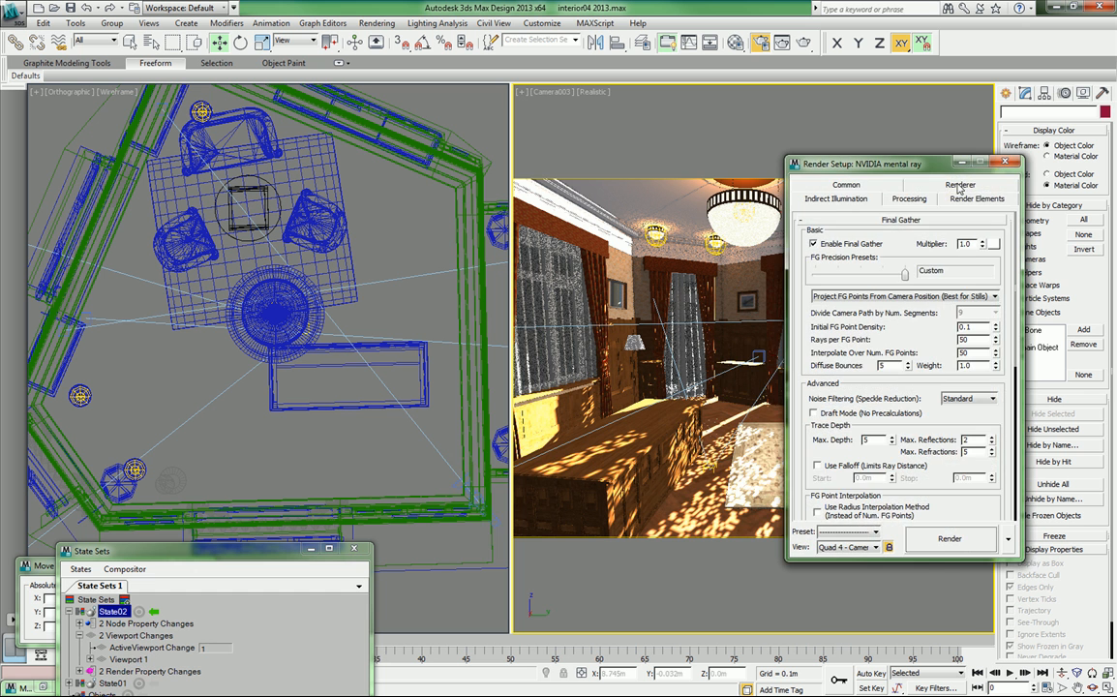
{"action": "left_click", "coordinate": [963, 162]}
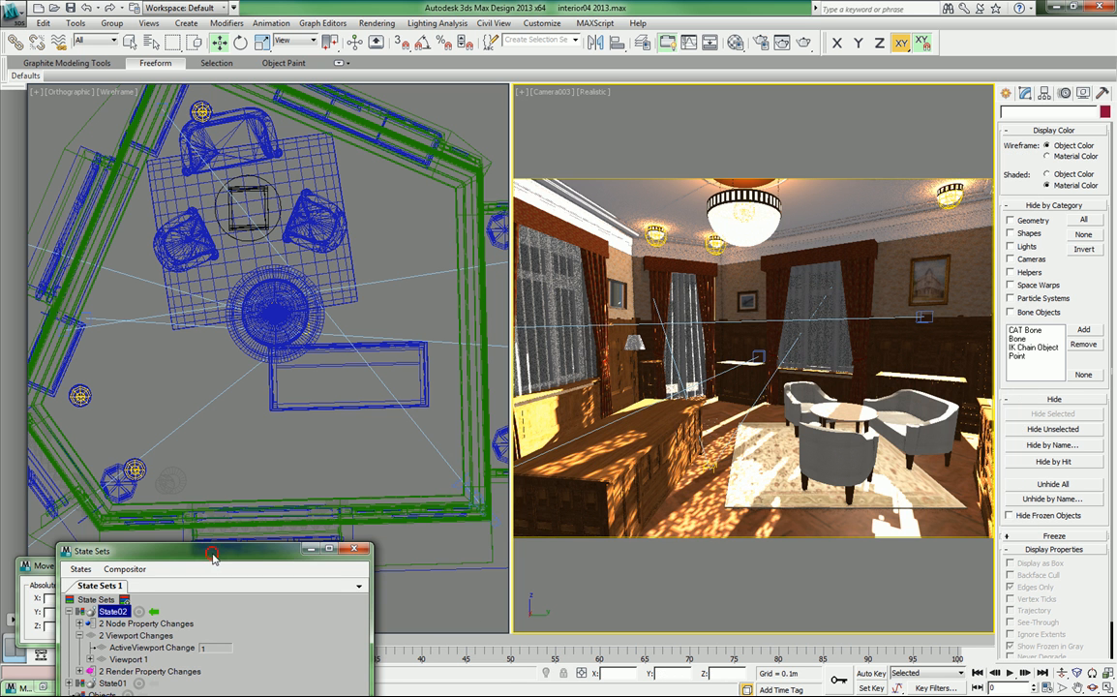
{"action": "left_click_drag", "start_coordinate": [211, 557], "coordinate": [347, 409]}
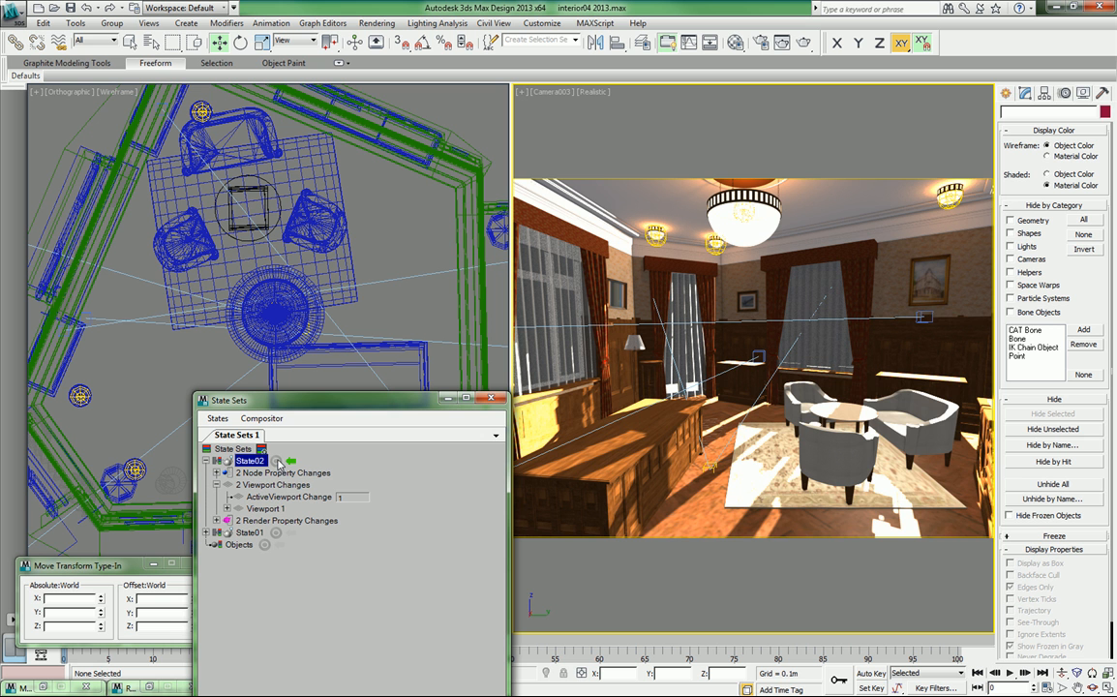
{"action": "left_click", "coordinate": [276, 461]}
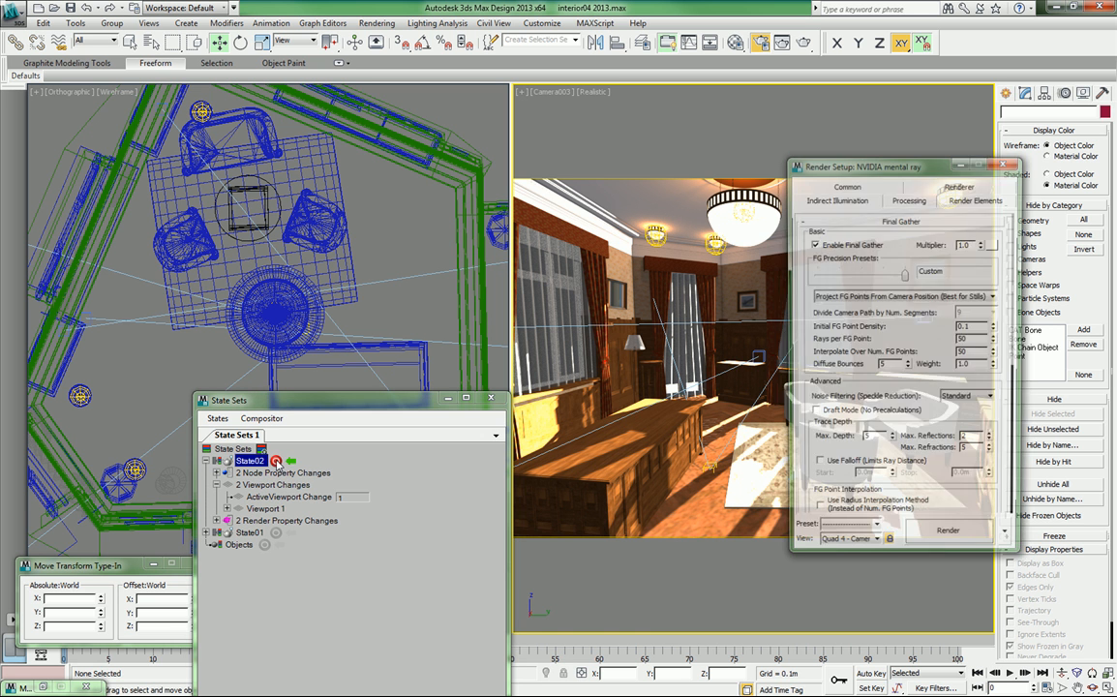
{"action": "left_click_drag", "start_coordinate": [390, 412], "coordinate": [498, 496]}
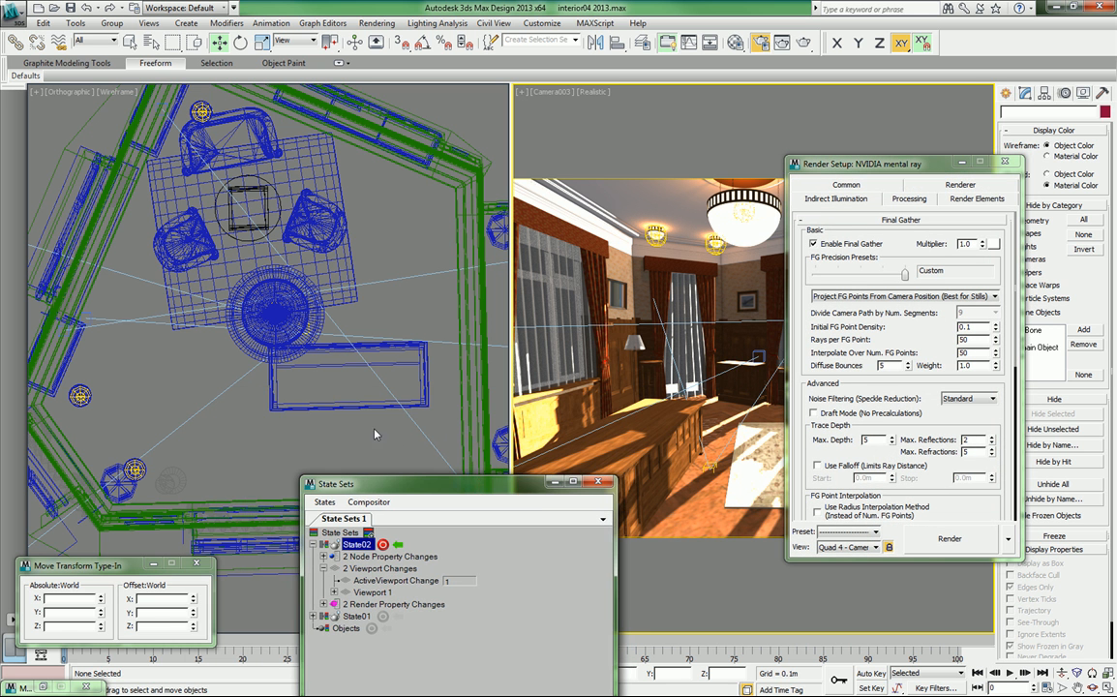
Hide the original desk, table and chairs, and wall cabinet groups while State02 is recording.
{"action": "left_click", "coordinate": [356, 408]}
{"action": "left_click", "coordinate": [298, 220], "text": "ctrl"}
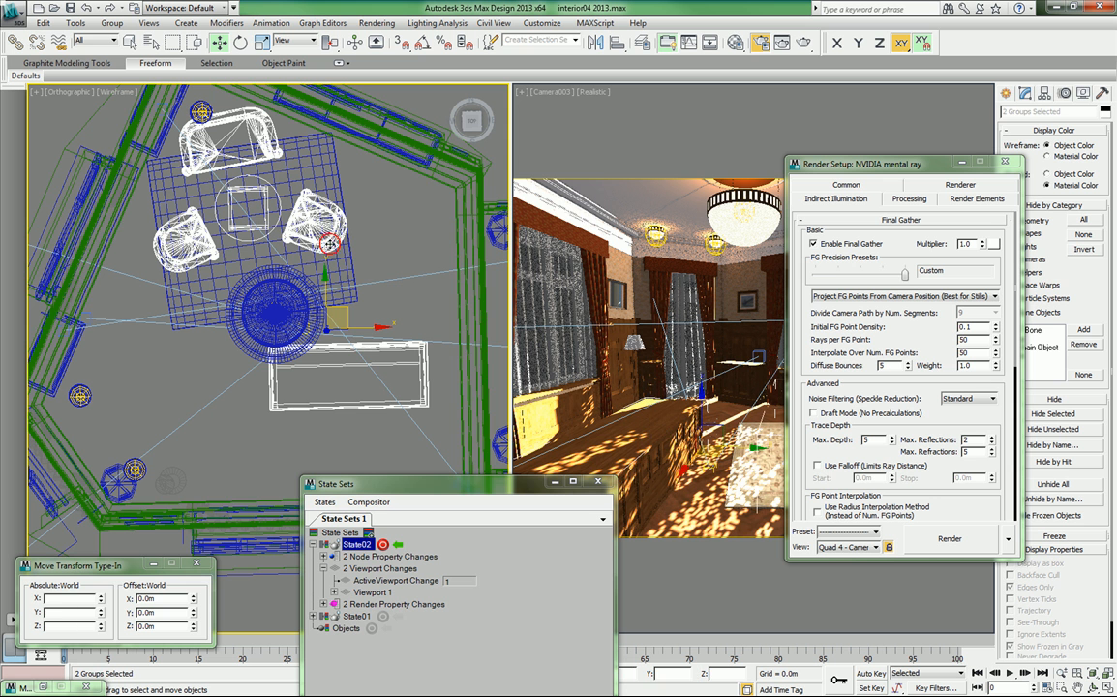
{"action": "left_click", "coordinate": [406, 152], "text": "ctrl"}
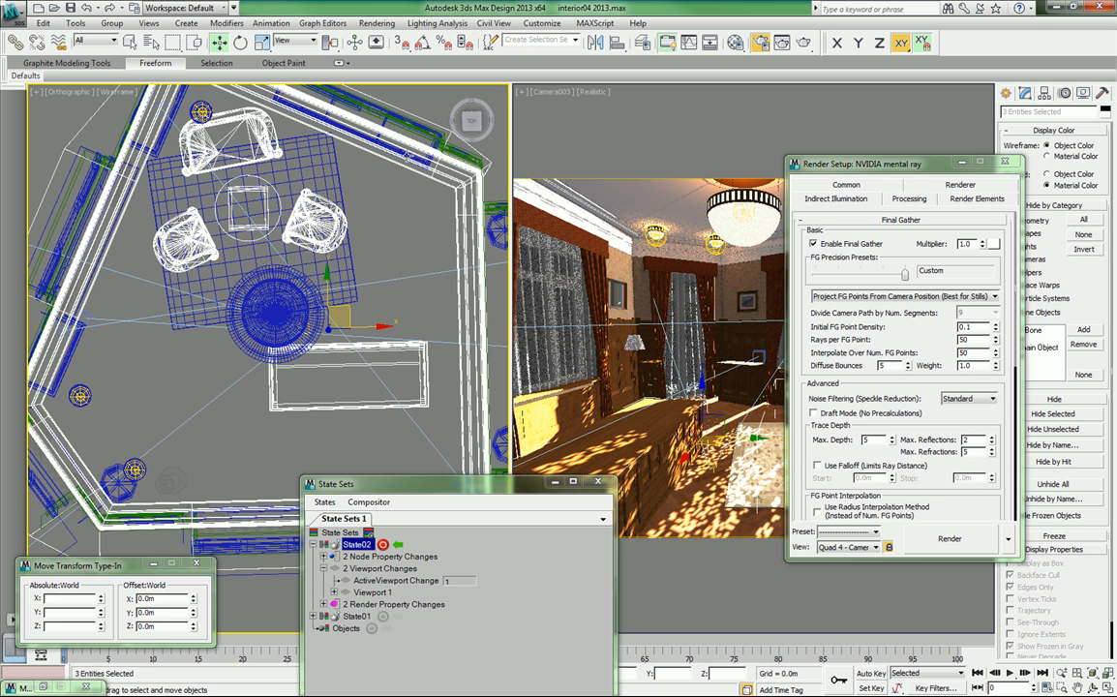
{"action": "left_click", "coordinate": [429, 173], "text": "alt"}
{"action": "middle_click_drag", "start_coordinate": [414, 205], "coordinate": [387, 155], "text": "alt"}
{"action": "left_click", "coordinate": [395, 160], "text": "ctrl"}
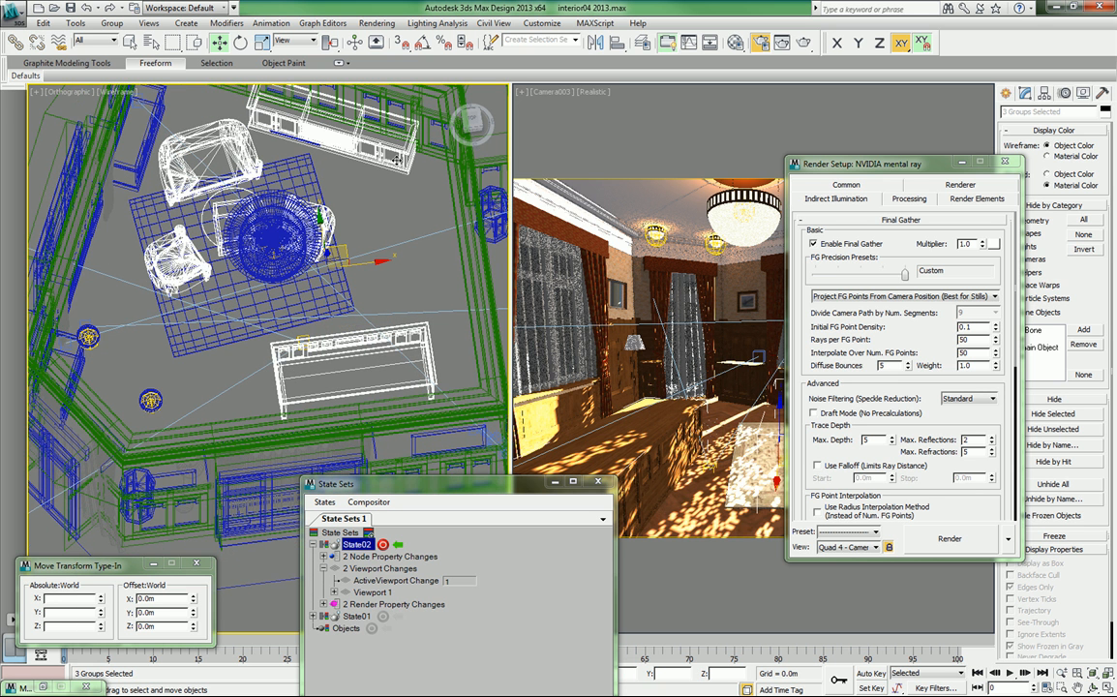
{"action": "left_click_drag", "start_coordinate": [825, 161], "coordinate": [706, 150]}
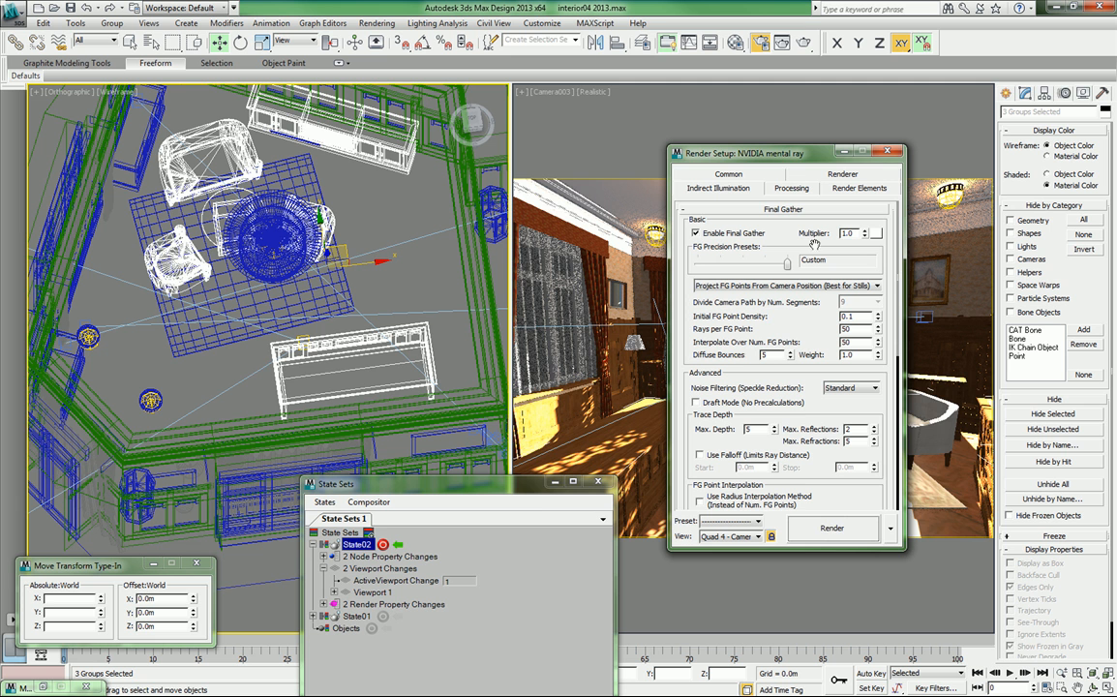
{"action": "left_click", "coordinate": [1057, 414]}
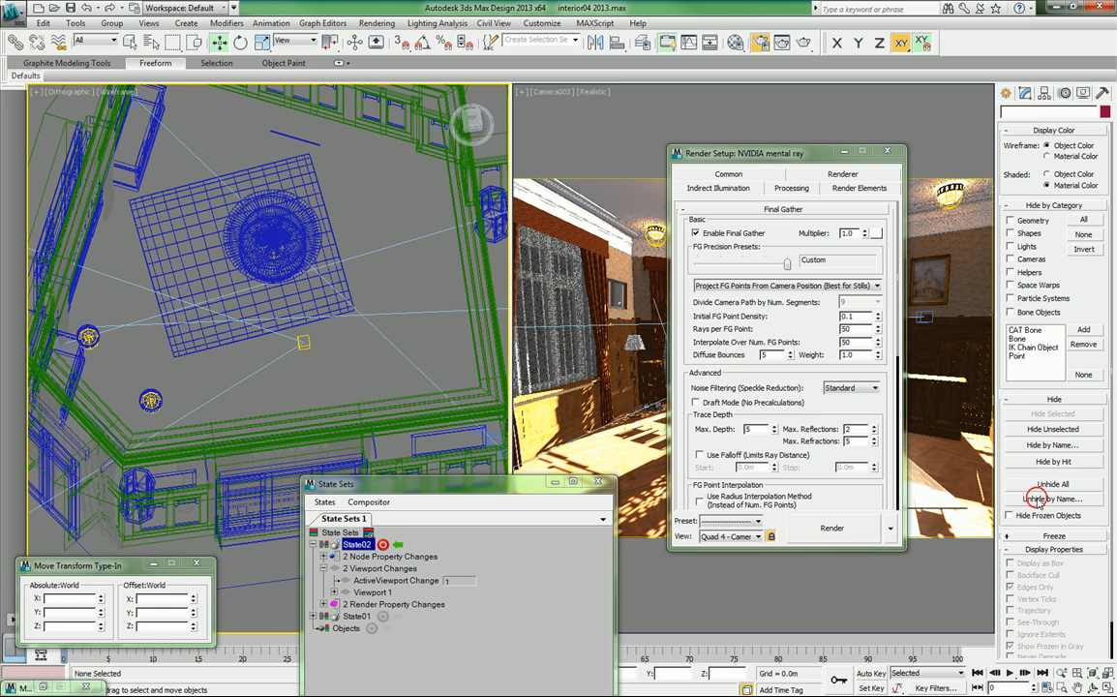
Unhide the copied furniture groups biuro 003, masa stolove003 and 6jaf golqm002.
{"action": "right_click", "coordinate": [339, 306]}
{"action": "left_click", "coordinate": [362, 236]}
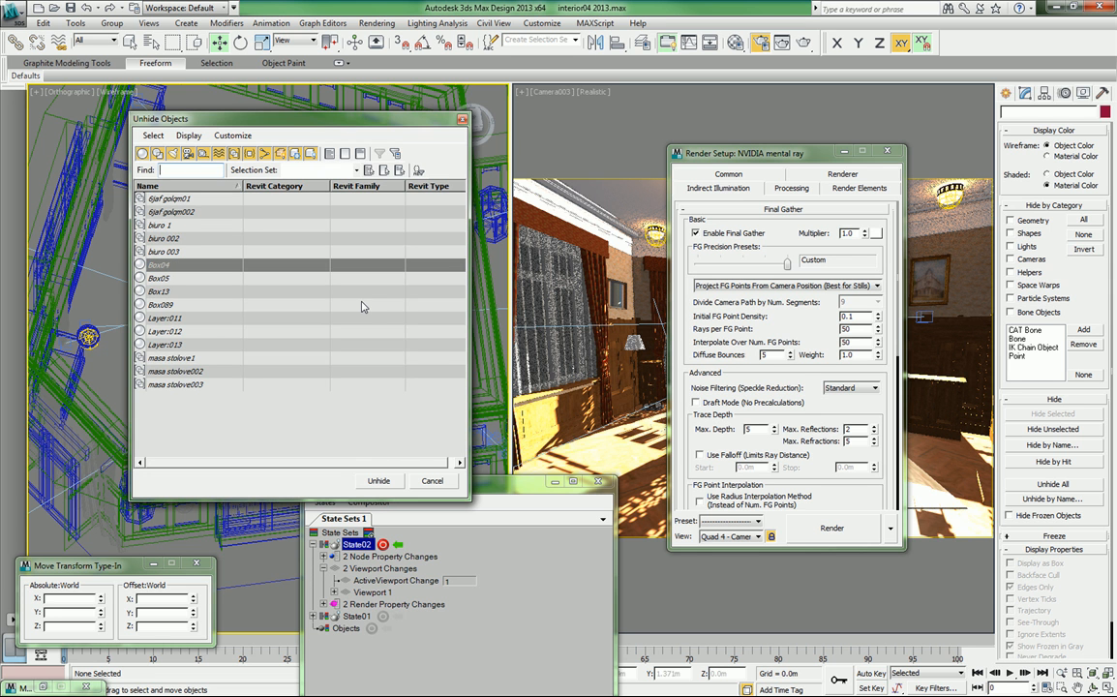
{"action": "left_click", "coordinate": [178, 253]}
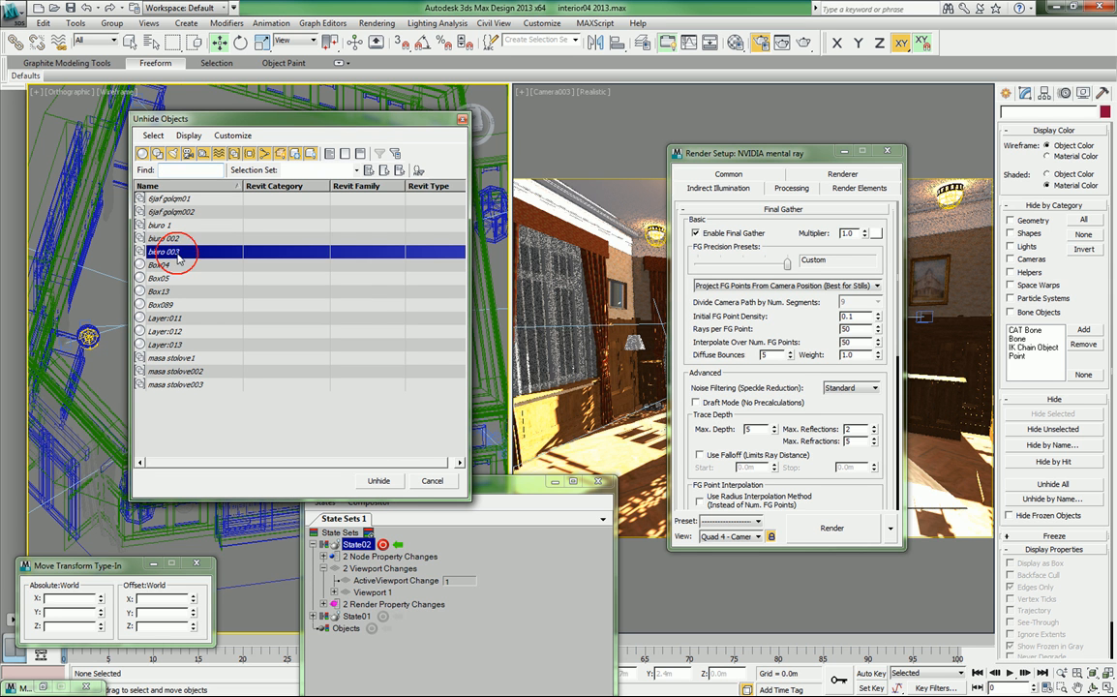
{"action": "left_click", "coordinate": [204, 386], "text": "ctrl"}
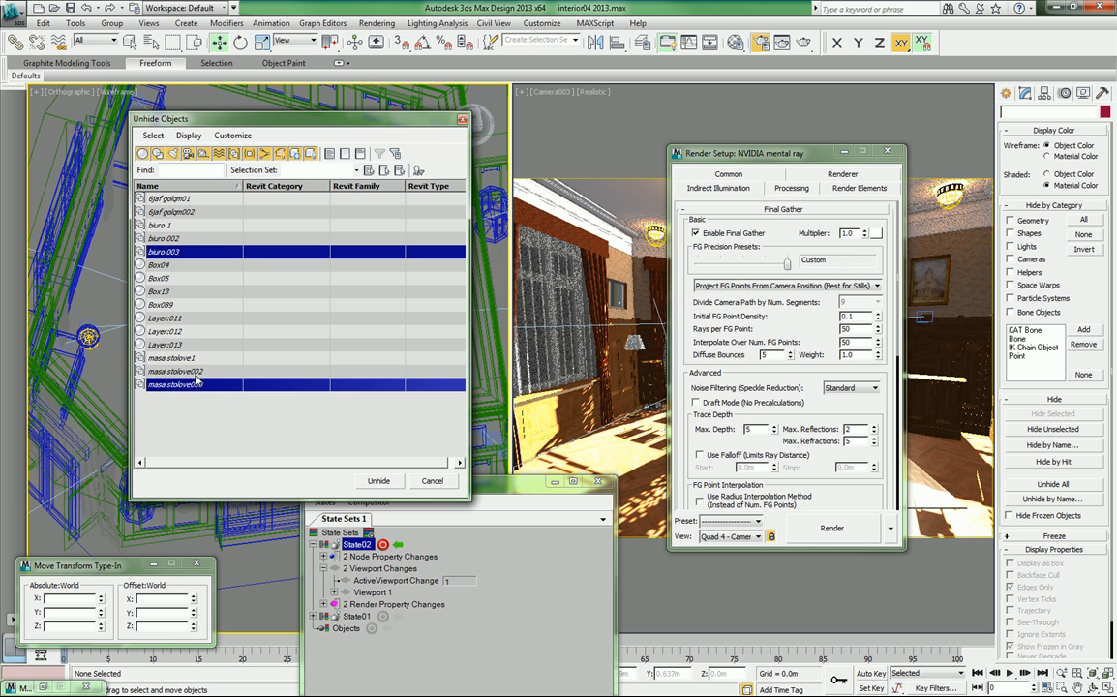
{"action": "left_click", "coordinate": [379, 481]}
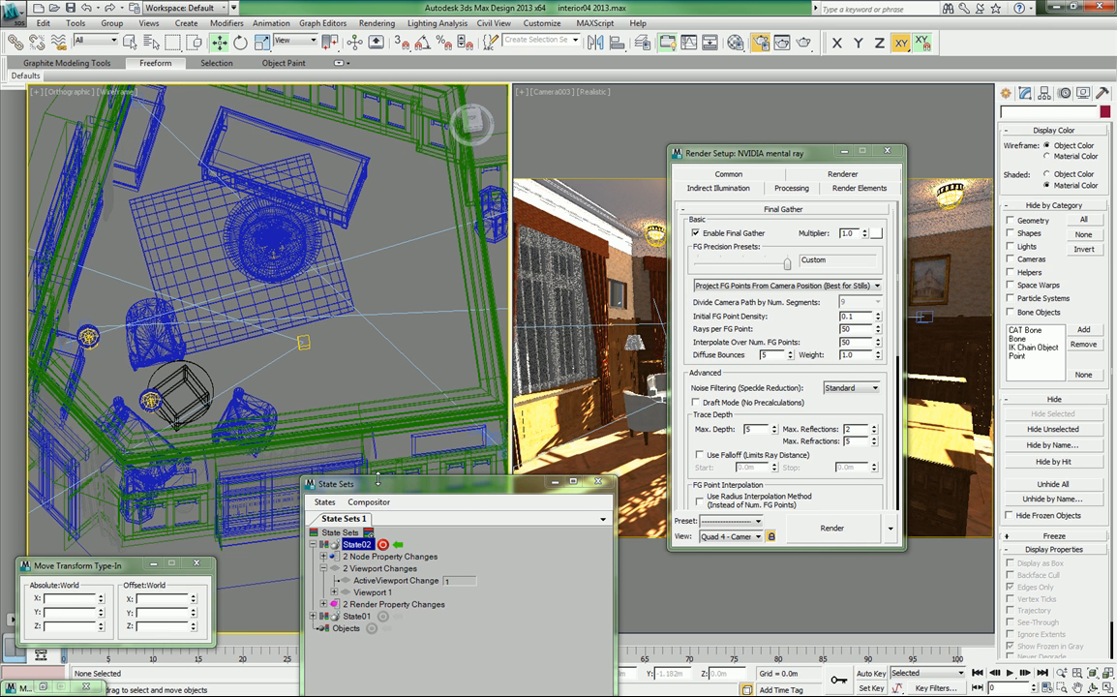
{"action": "left_click", "coordinate": [1037, 500]}
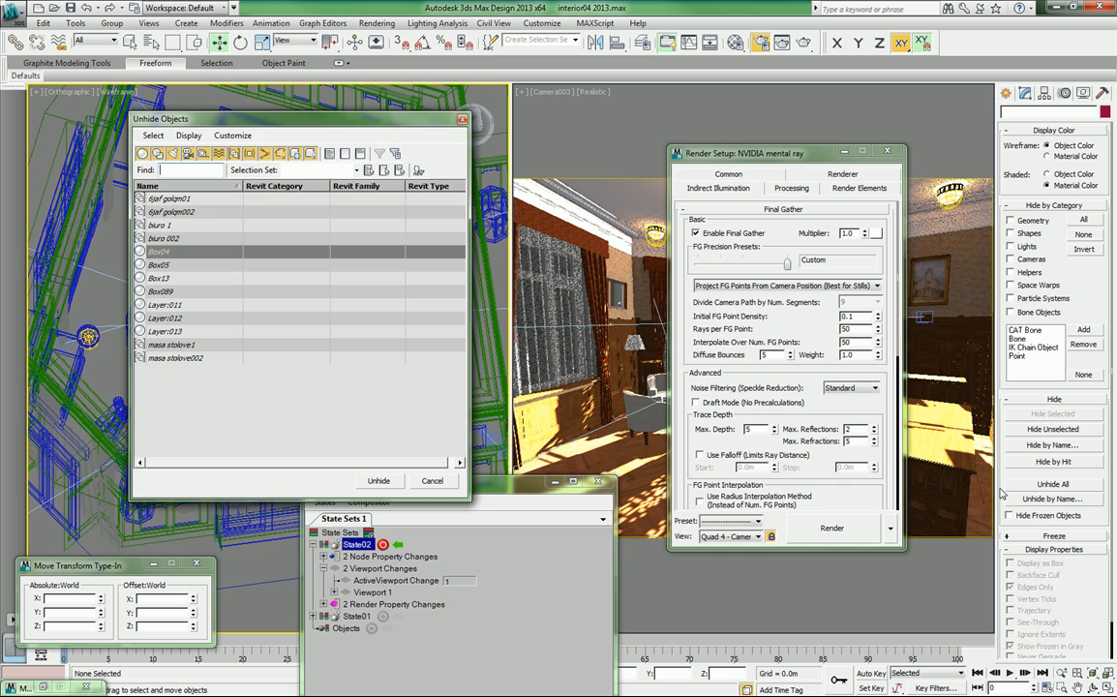
{"action": "left_click", "coordinate": [202, 212]}
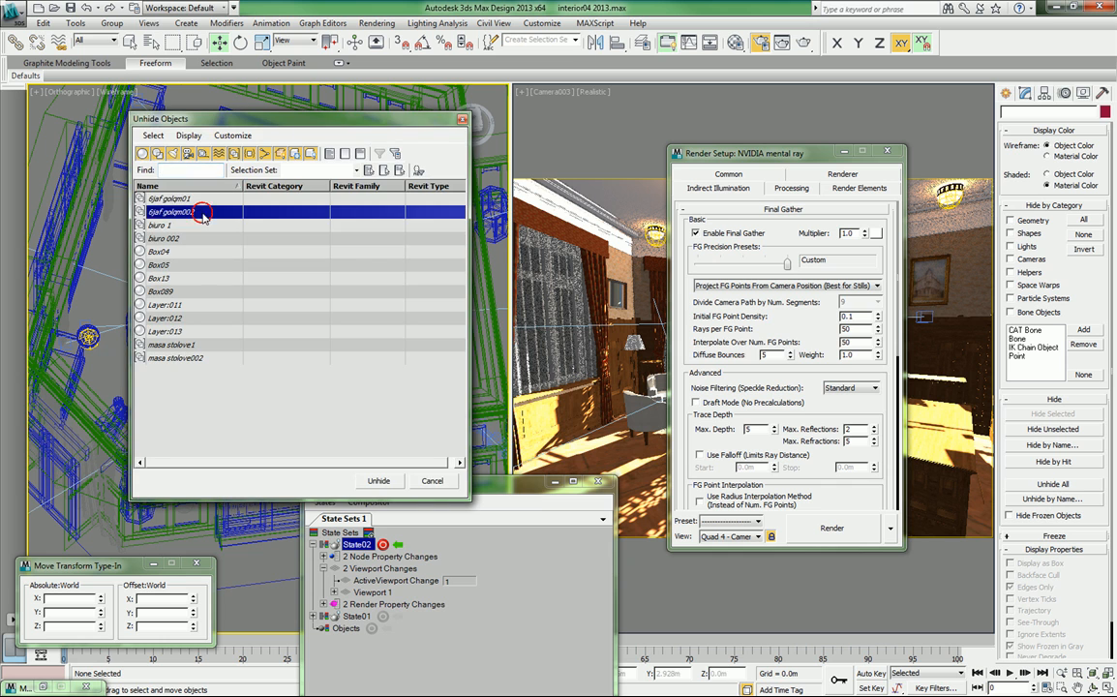
{"action": "left_click", "coordinate": [379, 481]}
Move the masa stolove003 group to about X -0.31 m, Y 0.47 m and stop recording State02.
{"action": "middle_click_drag", "start_coordinate": [420, 352], "coordinate": [259, 278], "text": "alt"}
{"action": "left_click", "coordinate": [287, 265]}
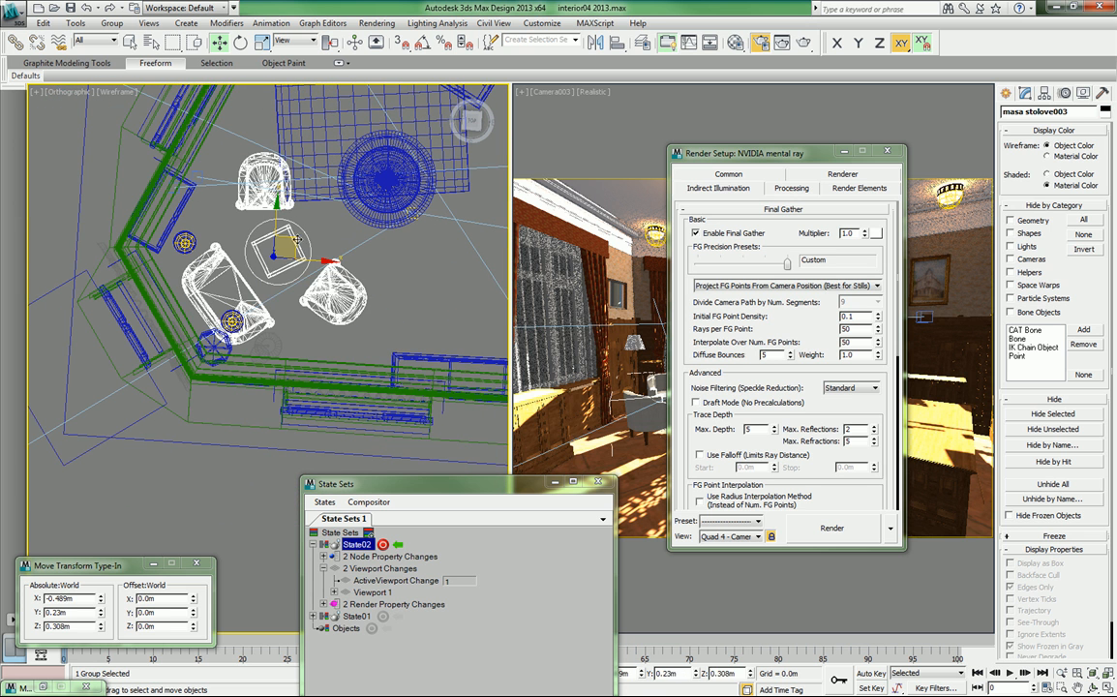
{"action": "left_click_drag", "start_coordinate": [297, 240], "coordinate": [316, 230]}
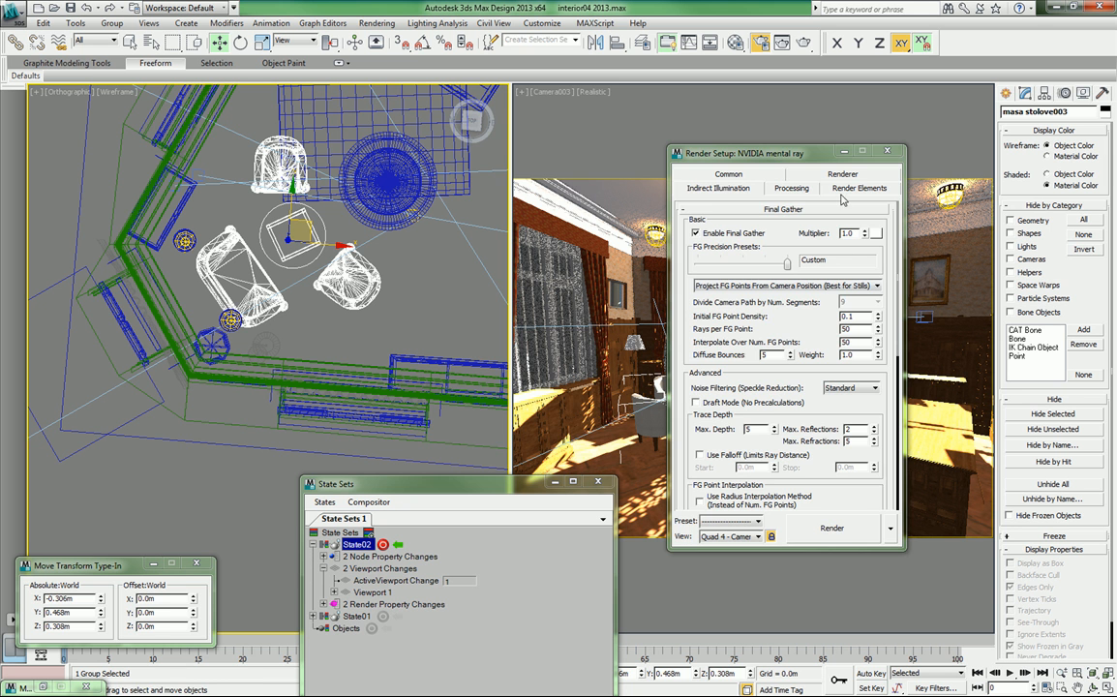
{"action": "left_click", "coordinate": [844, 151]}
{"action": "left_click", "coordinate": [383, 546]}
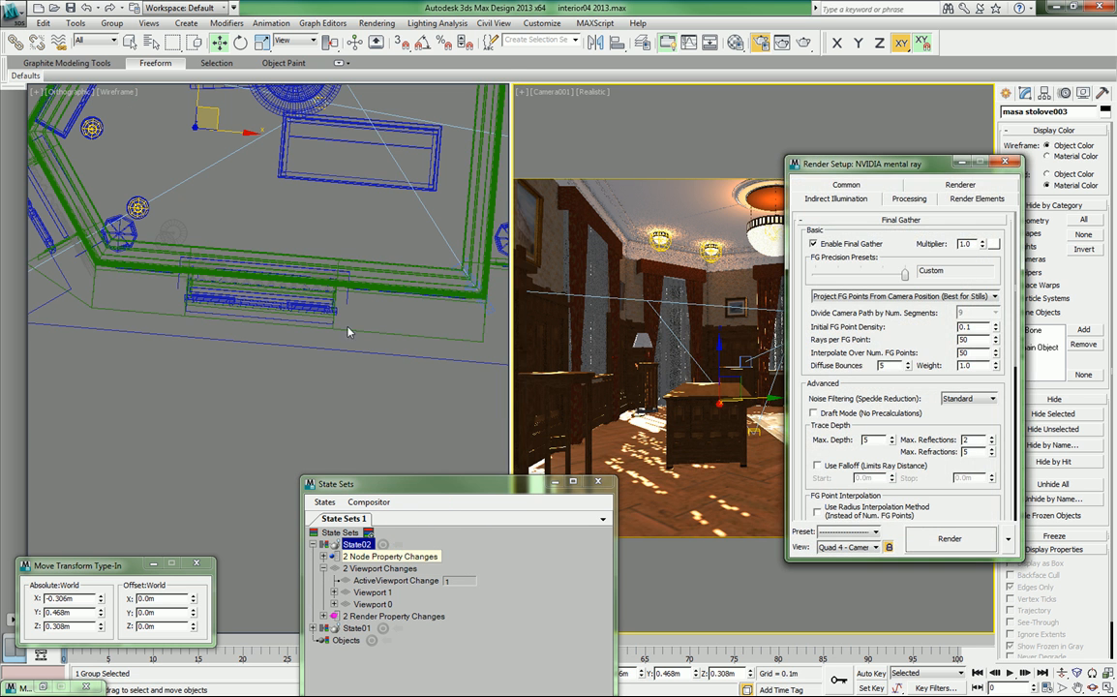
Examine the original furniture layout in the orthographic and camera views, with the Render Setup window out of the way.
{"action": "middle_click_drag", "start_coordinate": [291, 219], "coordinate": [314, 400]}
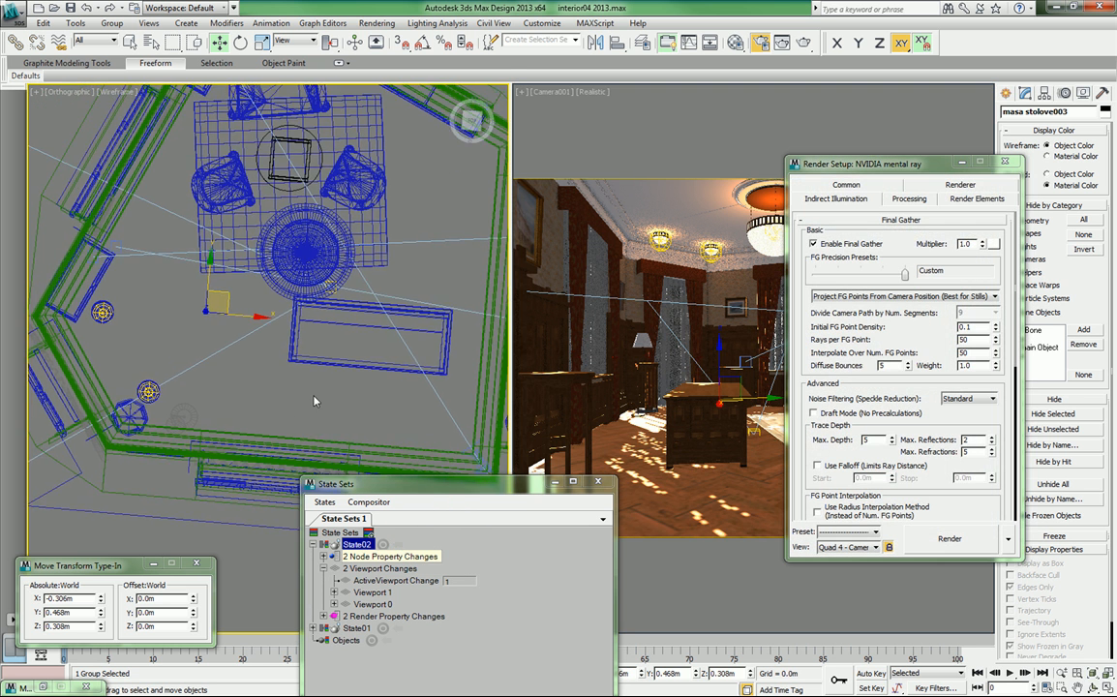
{"action": "left_click", "coordinate": [980, 161]}
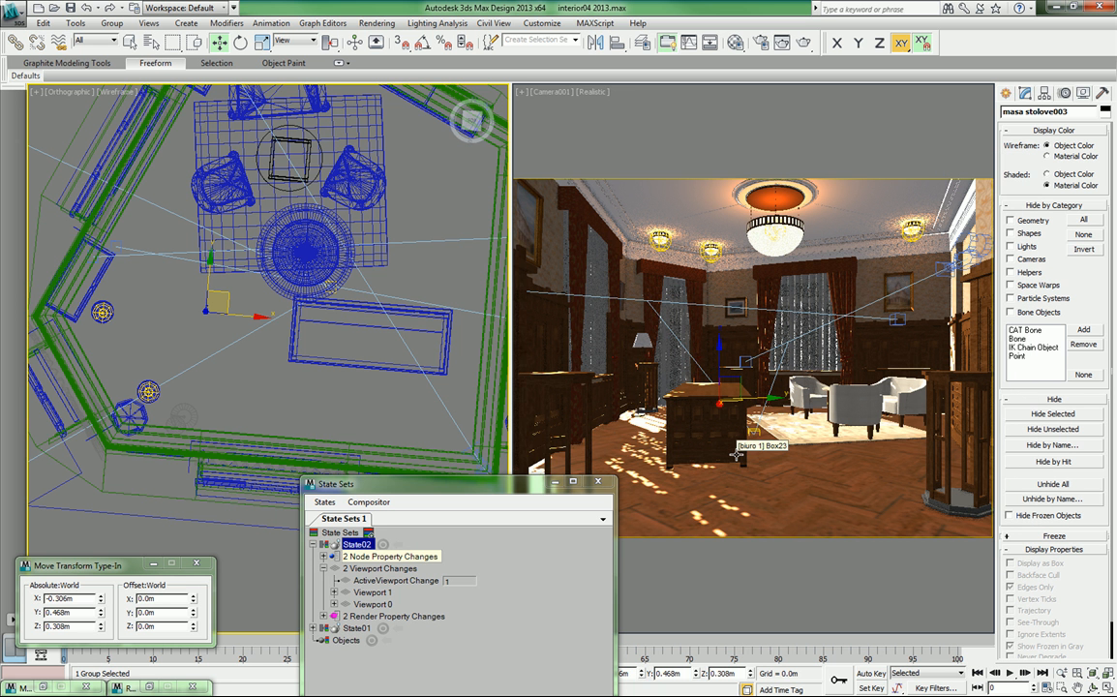
{"action": "left_click", "coordinate": [854, 402]}
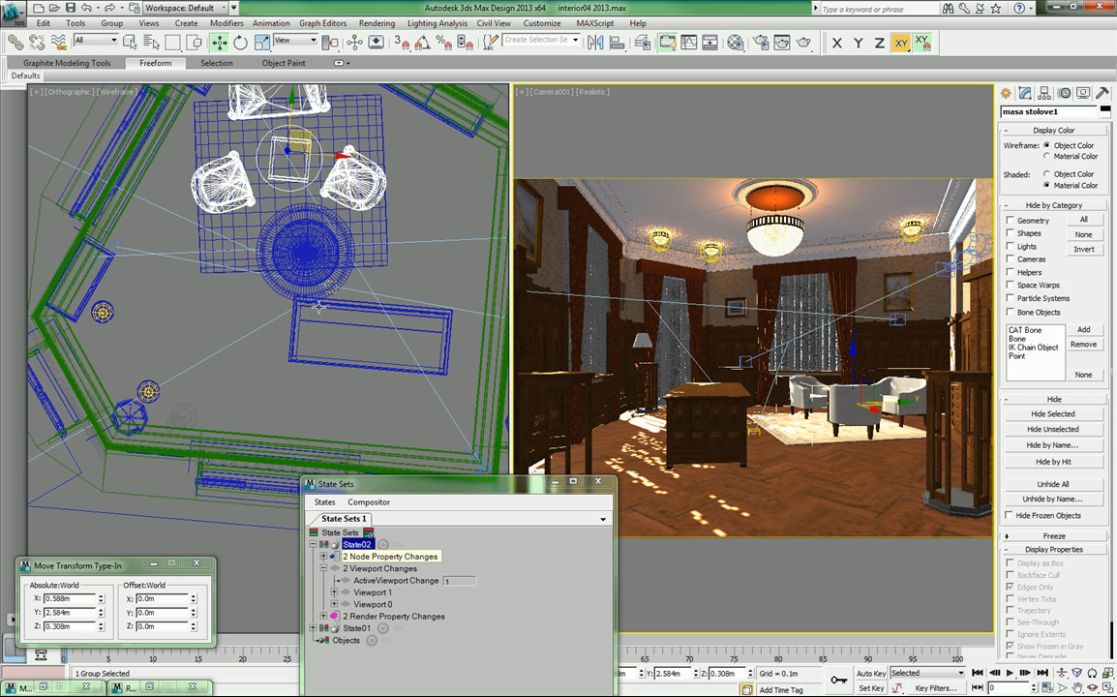
{"action": "middle_click_drag", "start_coordinate": [286, 277], "coordinate": [324, 295], "text": "alt"}
{"action": "middle_click_drag", "start_coordinate": [383, 326], "coordinate": [275, 376], "text": "alt"}
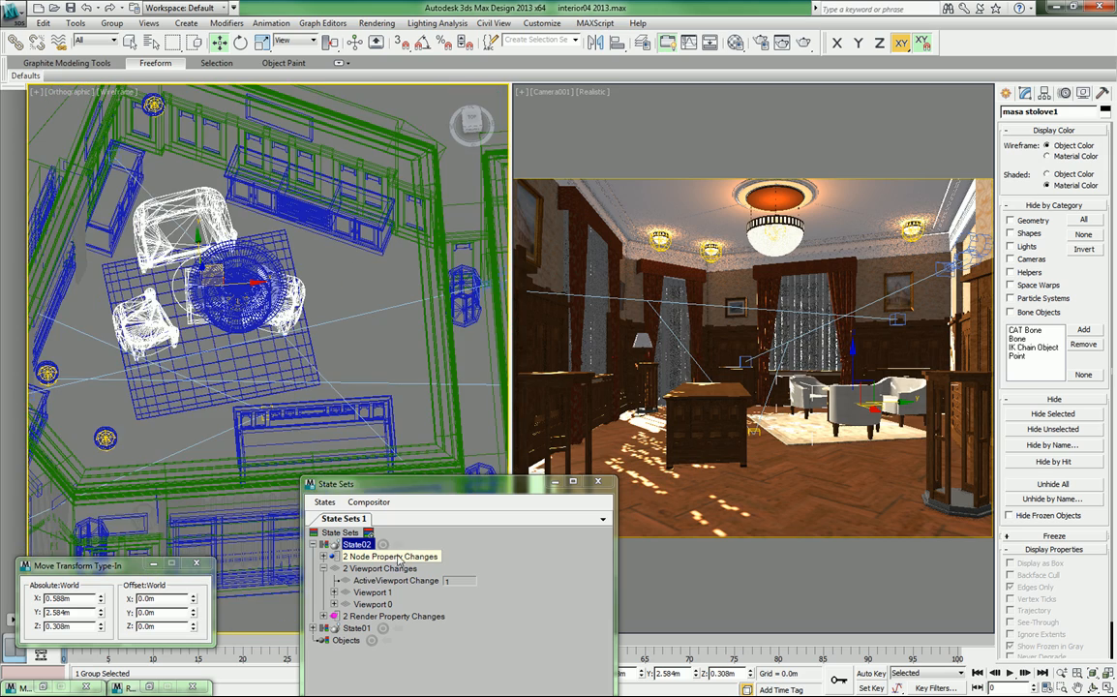
Enable State02 and examine its alternative furniture layout in the orthographic and Camera003 views.
{"action": "left_click", "coordinate": [398, 546]}
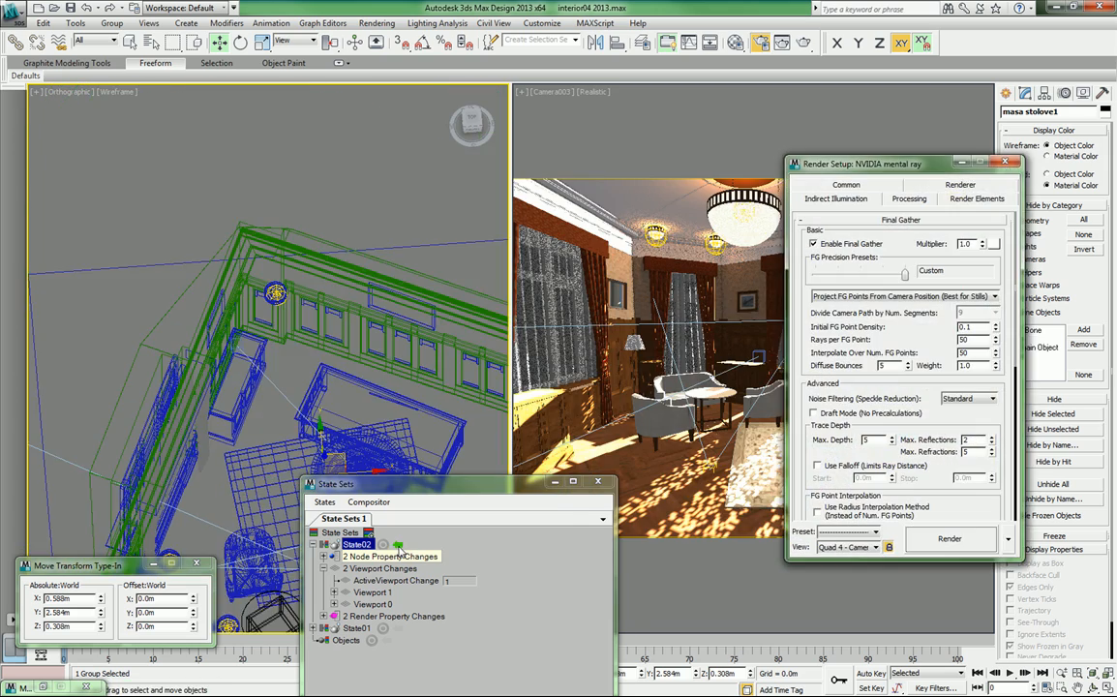
{"action": "middle_click_drag", "start_coordinate": [267, 360], "coordinate": [387, 358], "text": "alt"}
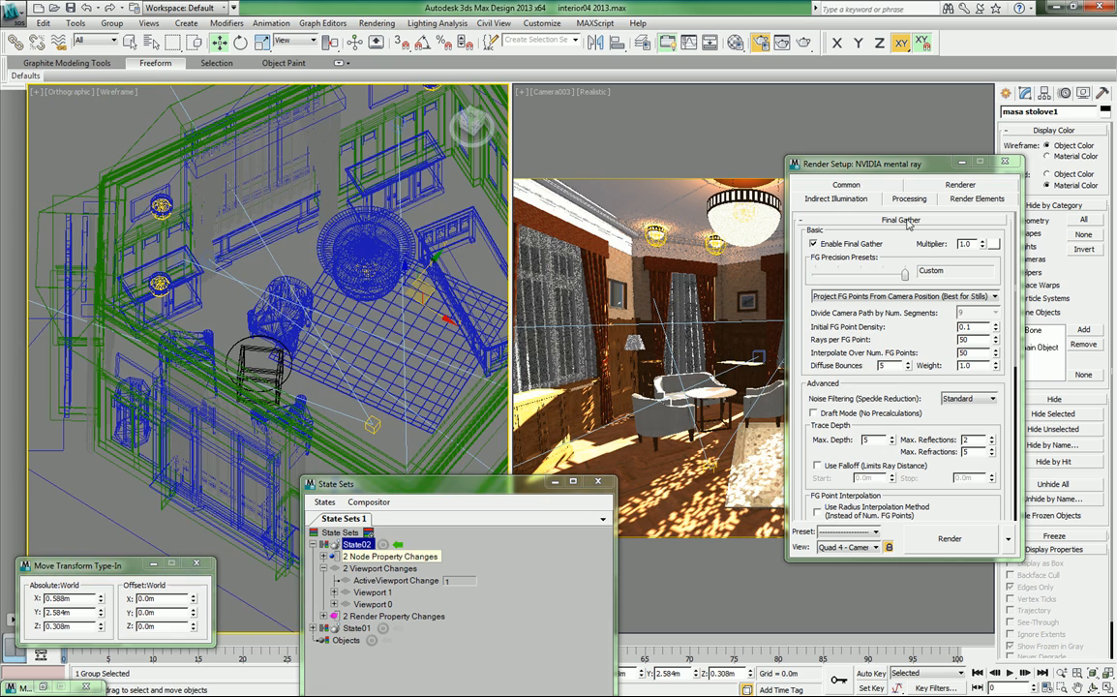
{"action": "left_click", "coordinate": [962, 162]}
{"action": "middle_click_drag", "start_coordinate": [290, 354], "coordinate": [310, 378], "text": "alt"}
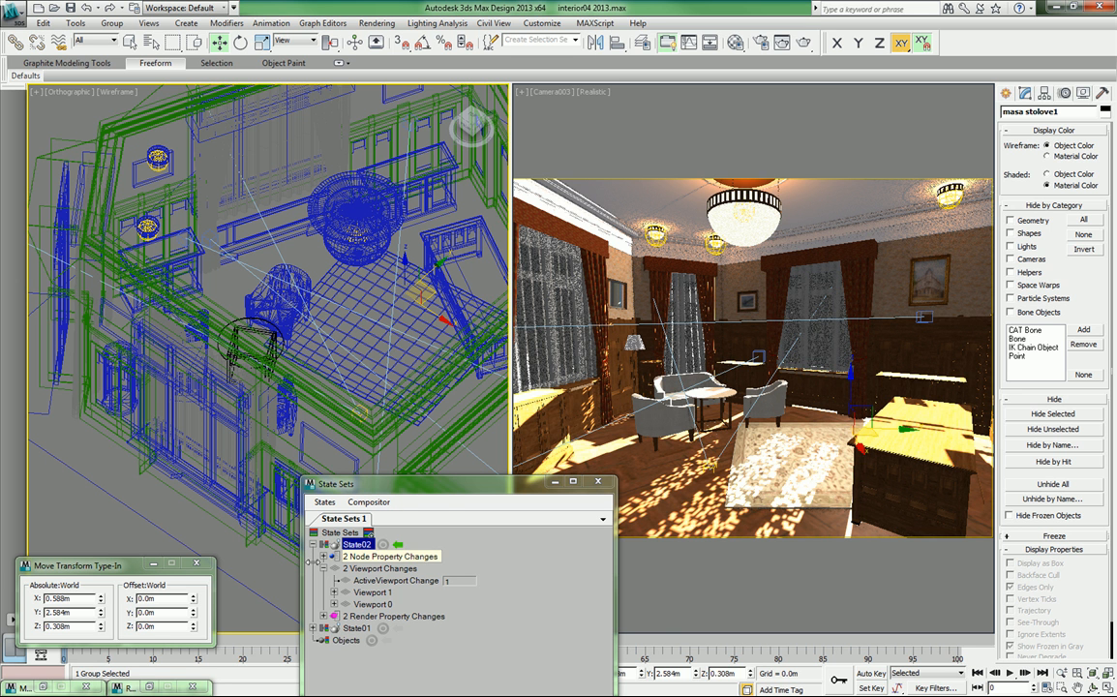
{"action": "left_click_drag", "start_coordinate": [453, 490], "coordinate": [489, 437]}
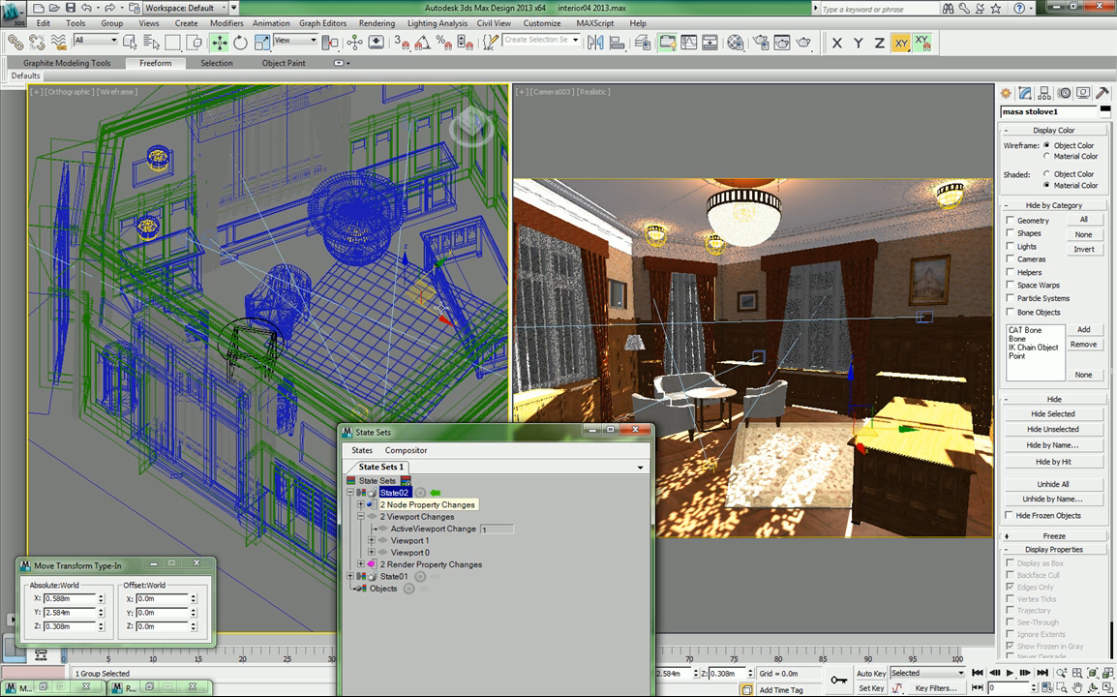
{"action": "scroll", "coordinate": [245, 383], "scroll_direction": "down", "scroll_amount": 10}
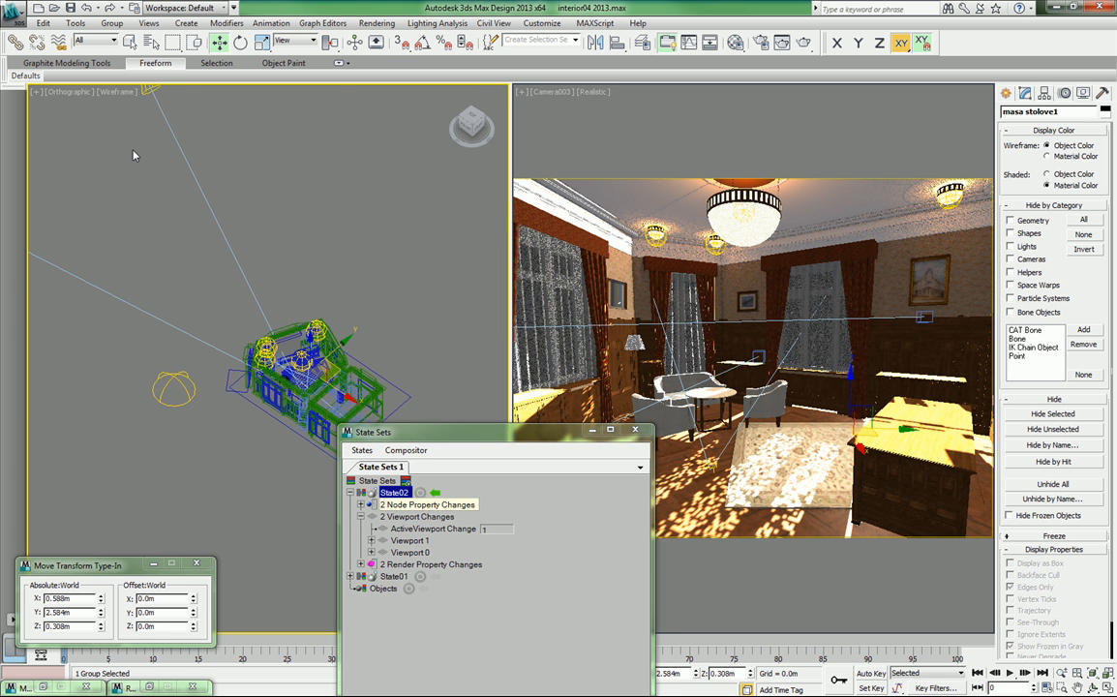
{"action": "middle_click_drag", "start_coordinate": [133, 150], "coordinate": [145, 213]}
{"action": "scroll", "coordinate": [306, 389], "scroll_direction": "up", "scroll_amount": 10}
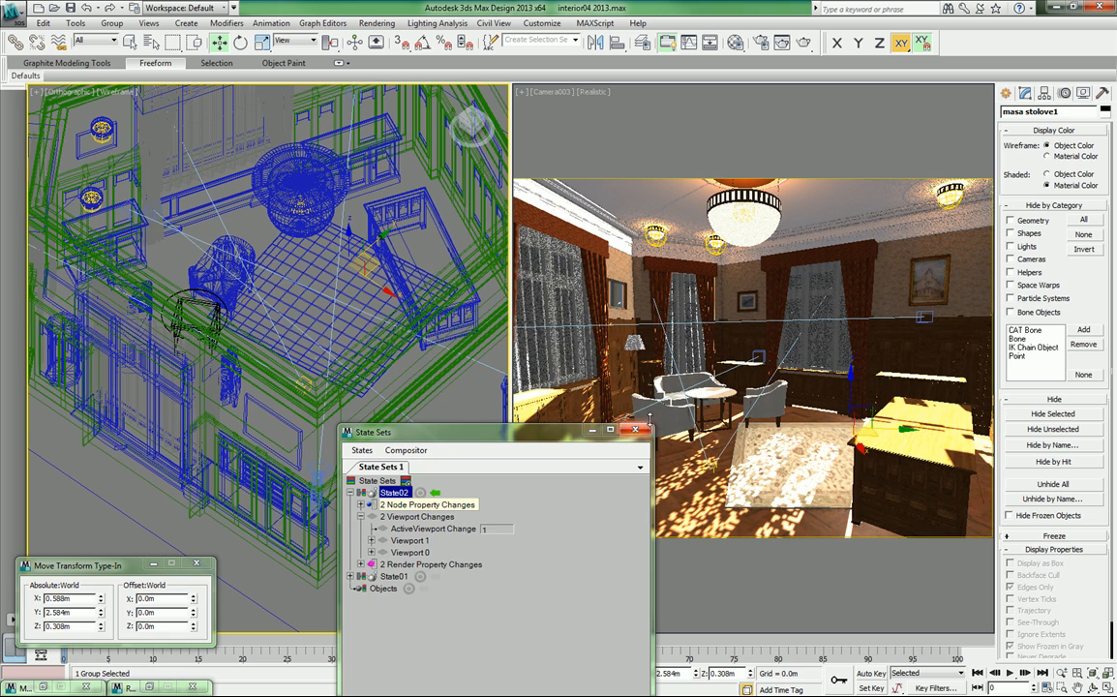
Ungroup the masa stolove003 table and chairs group.
{"action": "left_click", "coordinate": [664, 414]}
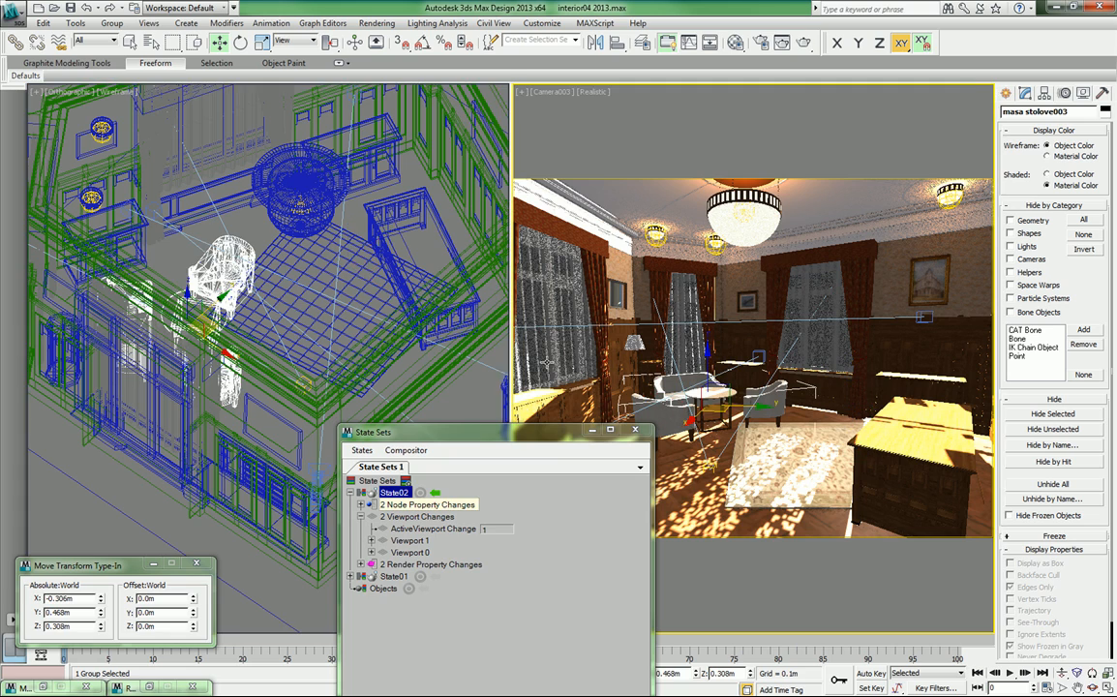
{"action": "middle_click_drag", "start_coordinate": [445, 368], "coordinate": [421, 391], "text": "alt"}
{"action": "middle_click_drag", "start_coordinate": [194, 338], "coordinate": [245, 334], "text": "alt"}
{"action": "scroll", "coordinate": [199, 347], "scroll_direction": "up", "scroll_amount": 3}
{"action": "middle_click_drag", "start_coordinate": [323, 365], "coordinate": [202, 366]}
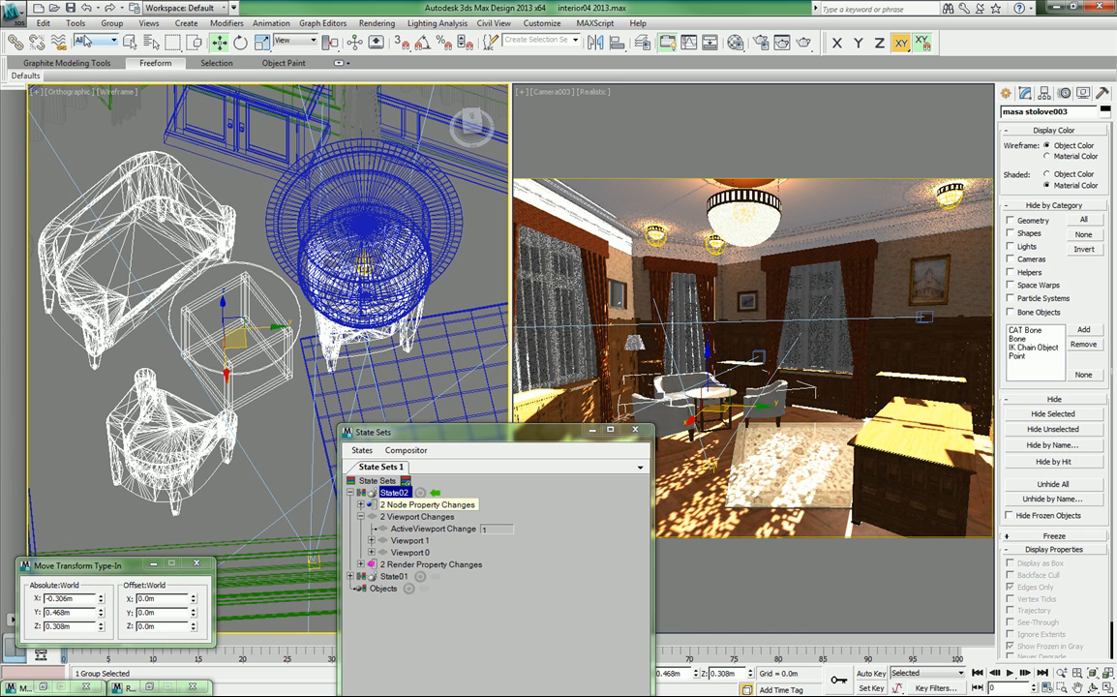
{"action": "left_click", "coordinate": [128, 29]}
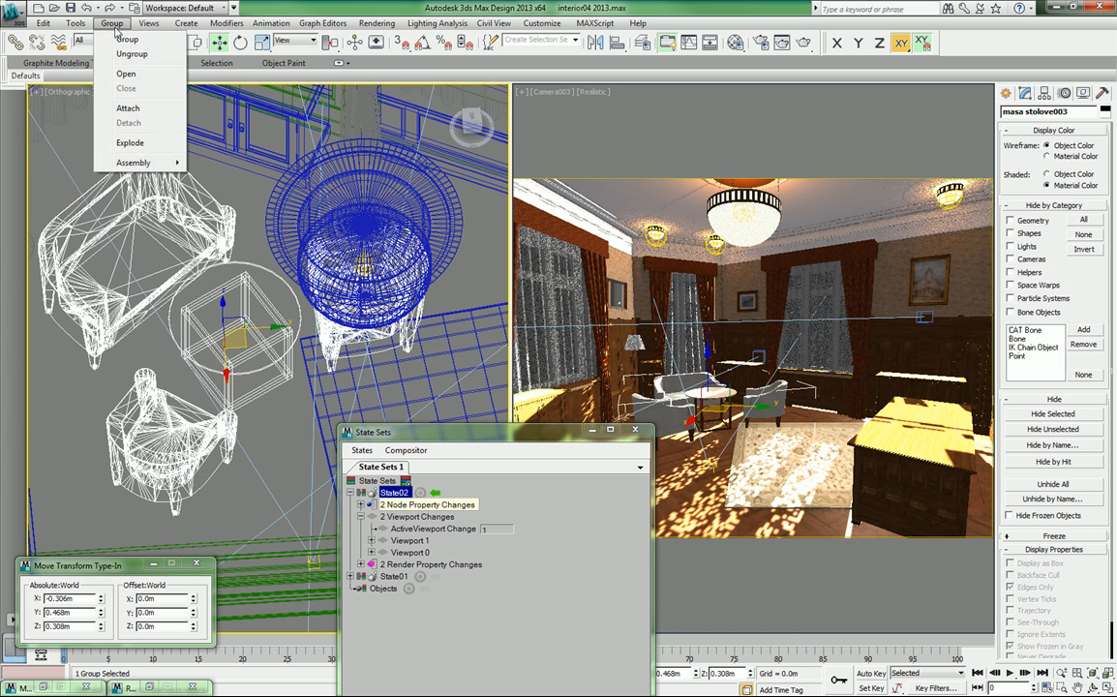
{"action": "left_click", "coordinate": [126, 55]}
Select the single armchair Layer:015, open the Material Editor and start recording into State02 again.
{"action": "left_click", "coordinate": [161, 397]}
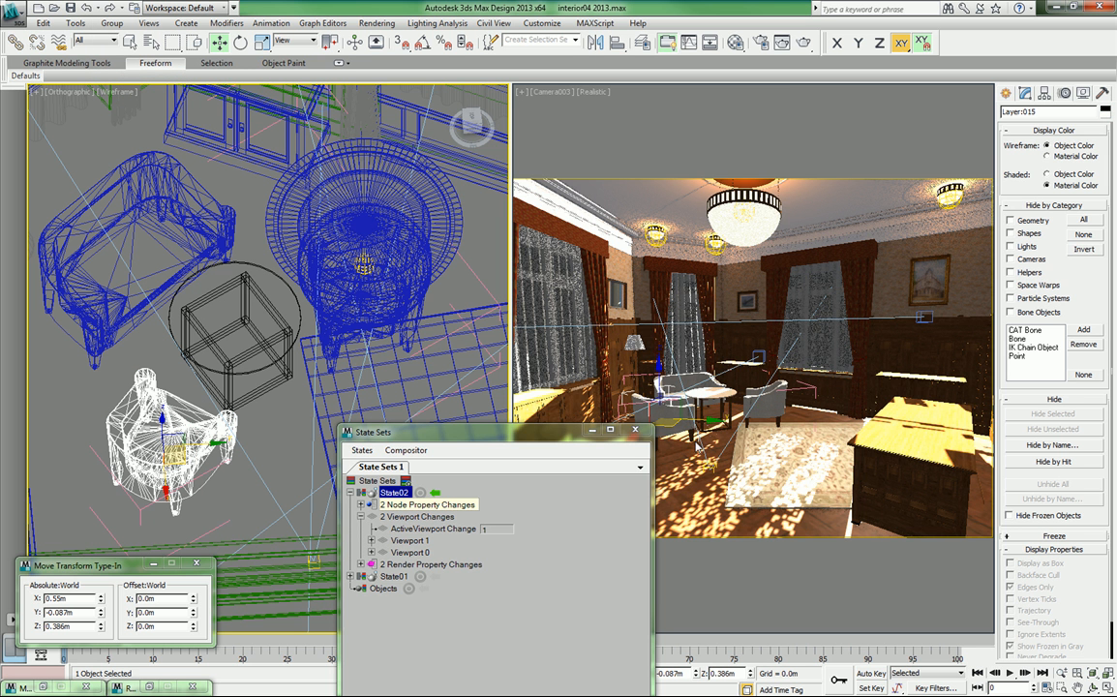
{"action": "left_click", "coordinate": [735, 41]}
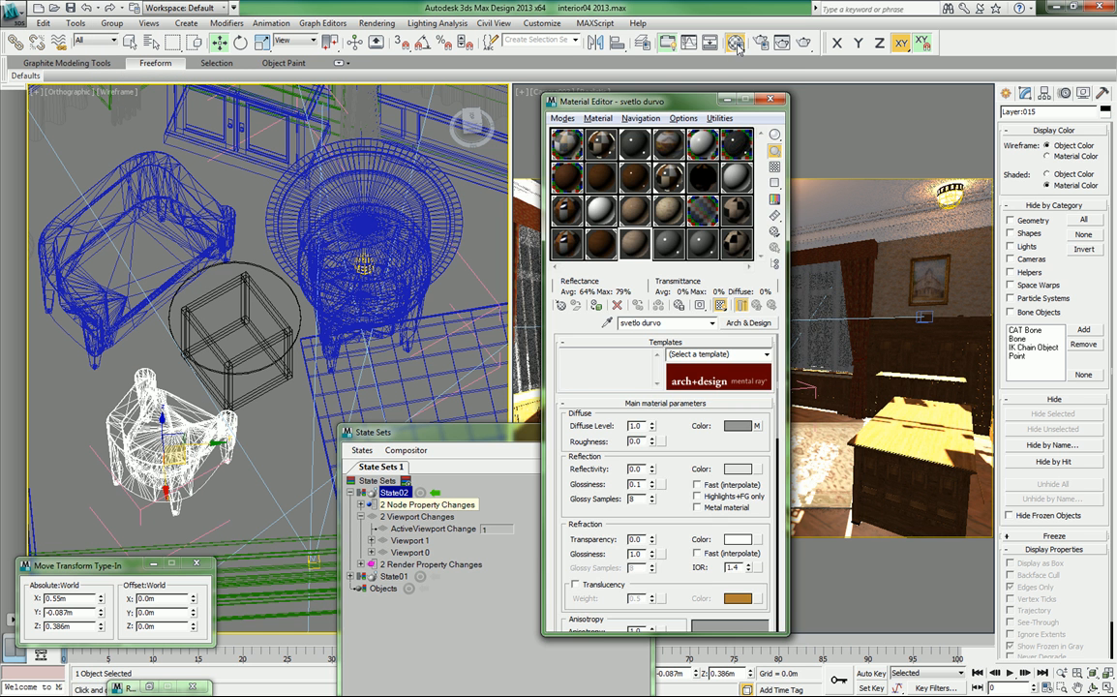
{"action": "left_click_drag", "start_coordinate": [607, 99], "coordinate": [848, 133]}
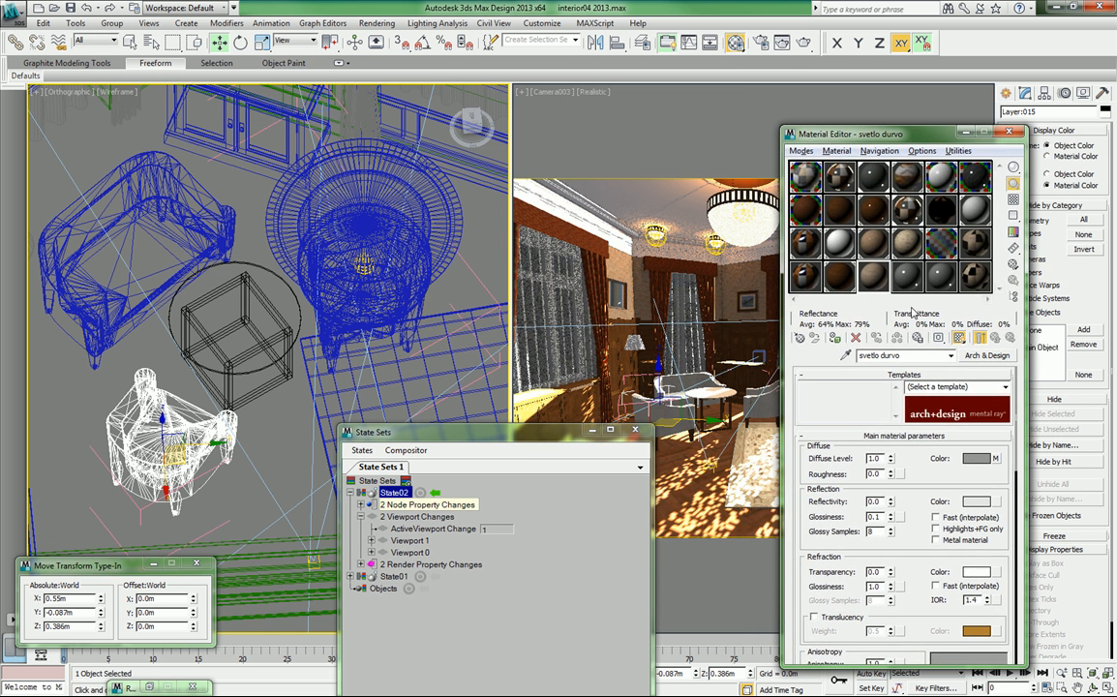
{"action": "left_click", "coordinate": [420, 493]}
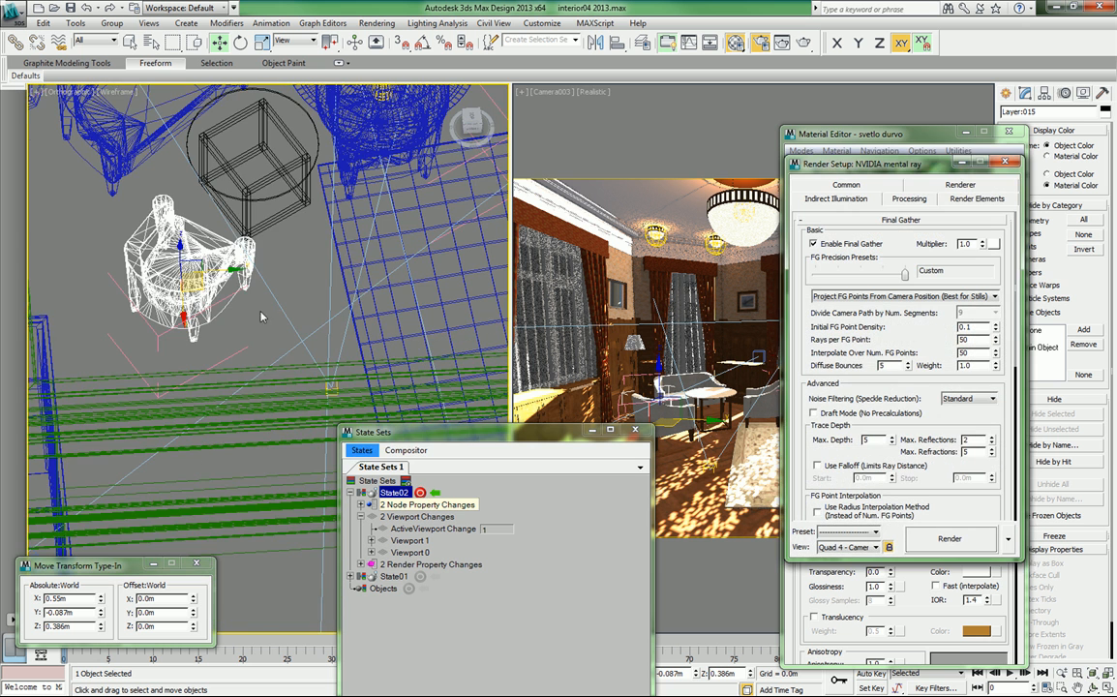
{"action": "middle_click_drag", "start_coordinate": [386, 254], "coordinate": [297, 311]}
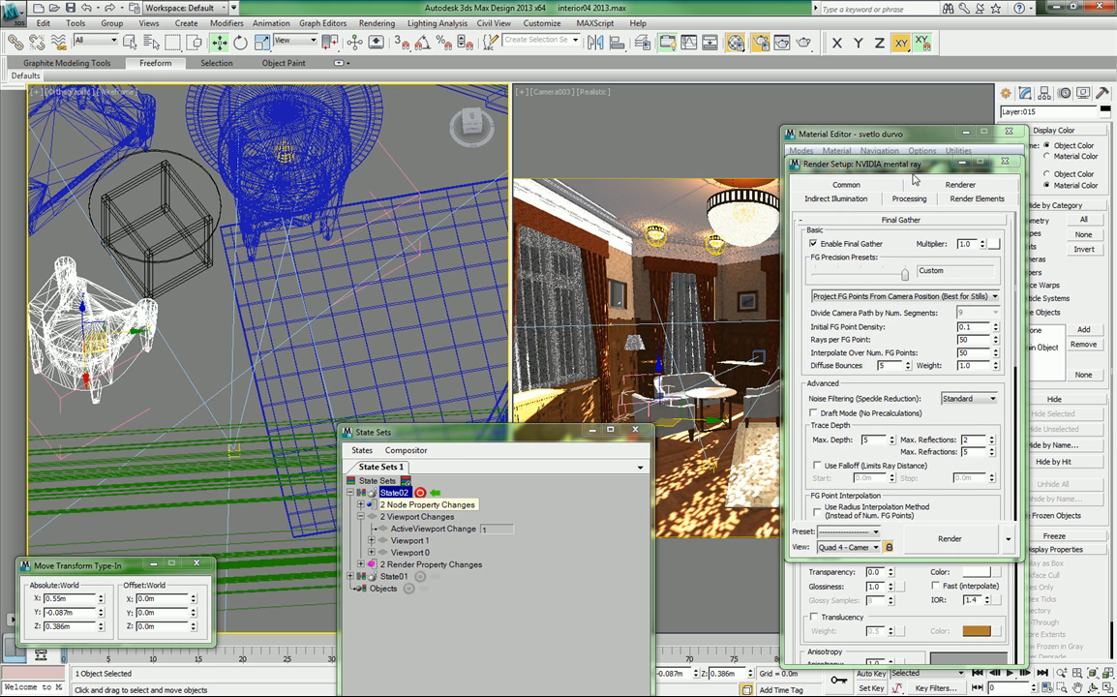
{"action": "left_click", "coordinate": [968, 163]}
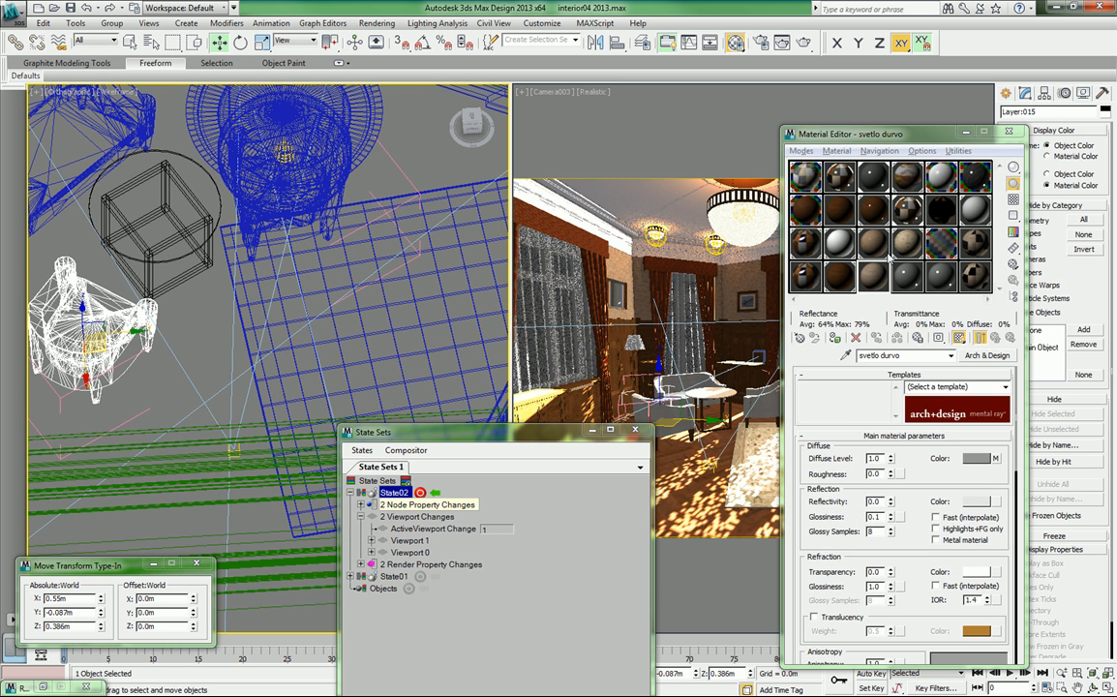
Choose the steni material and switch the orthographic viewport to a shaded perspective view framing the selected armchair.
{"action": "left_click", "coordinate": [866, 278]}
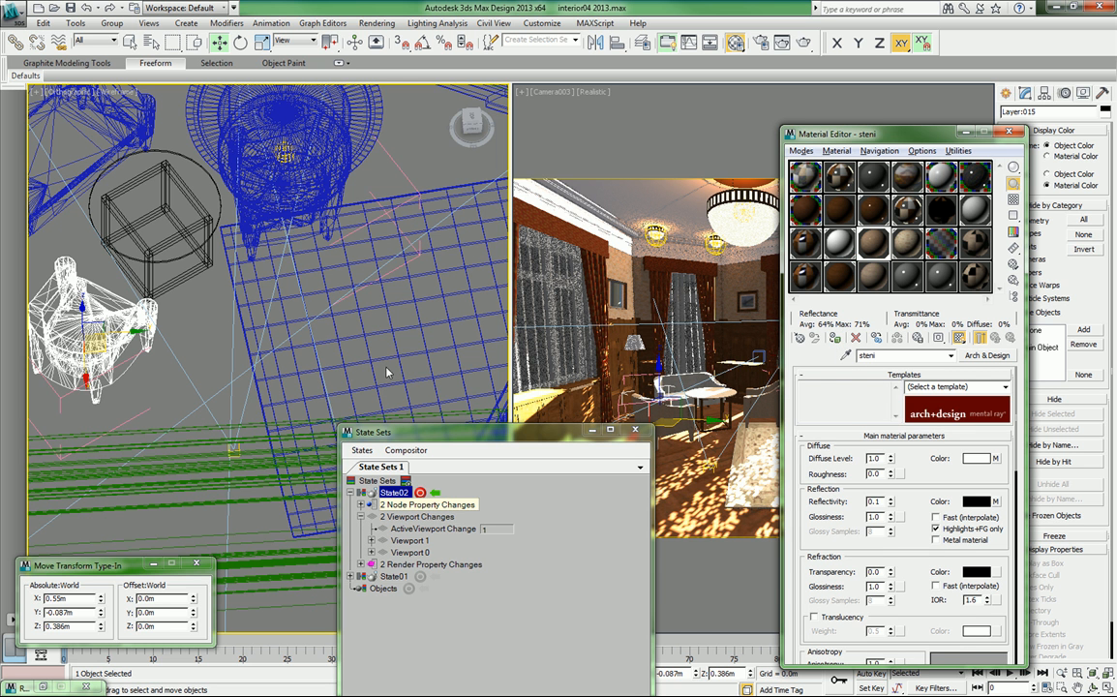
{"action": "key", "text": "p"}
{"action": "key", "text": "F3"}
{"action": "middle_click_drag", "start_coordinate": [259, 325], "coordinate": [318, 315]}
{"action": "scroll", "coordinate": [292, 323], "scroll_direction": "up", "scroll_amount": 2}
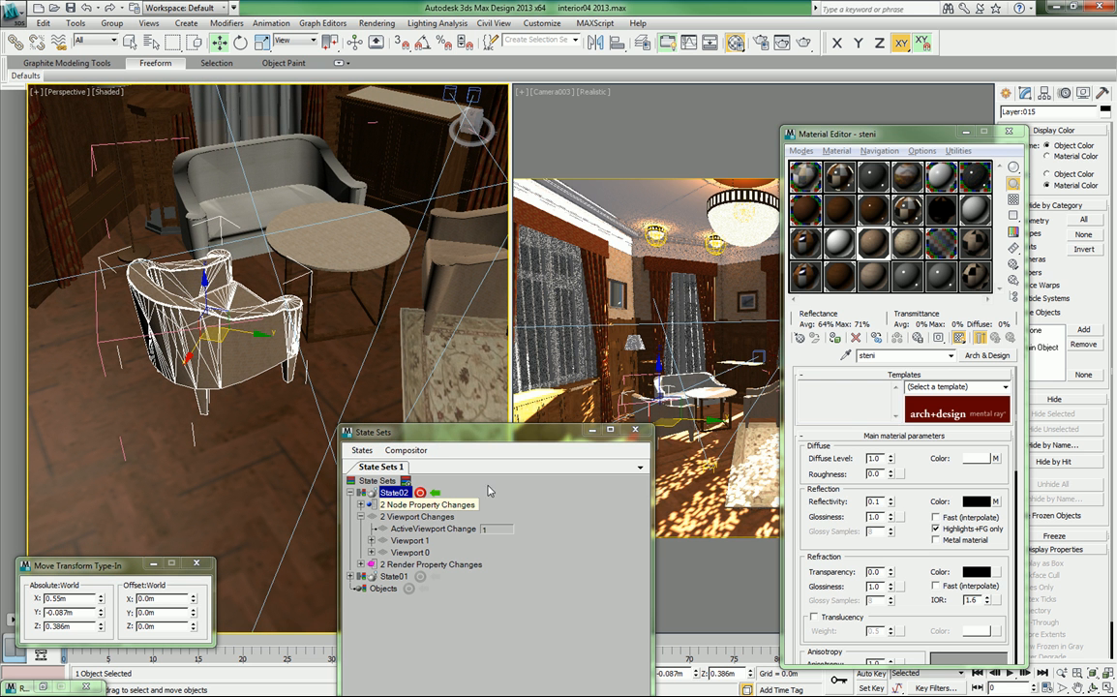
Stop recording into State02, minimize the Material Editor and frame the whole seating group in the perspective view.
{"action": "left_click", "coordinate": [420, 493]}
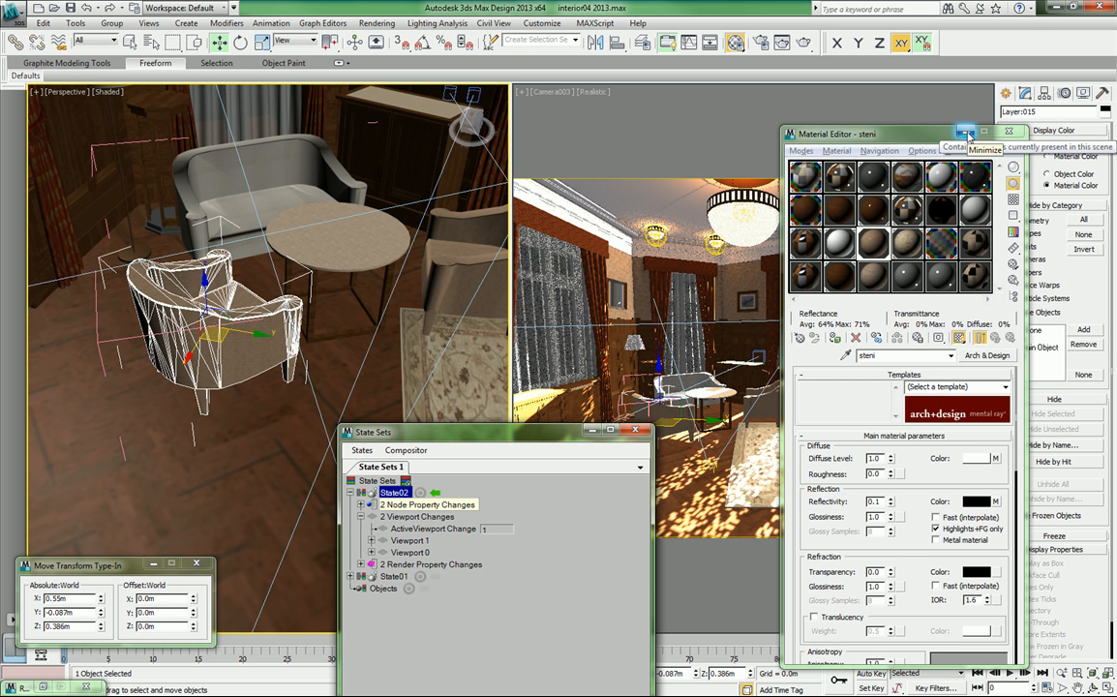
{"action": "left_click", "coordinate": [967, 132]}
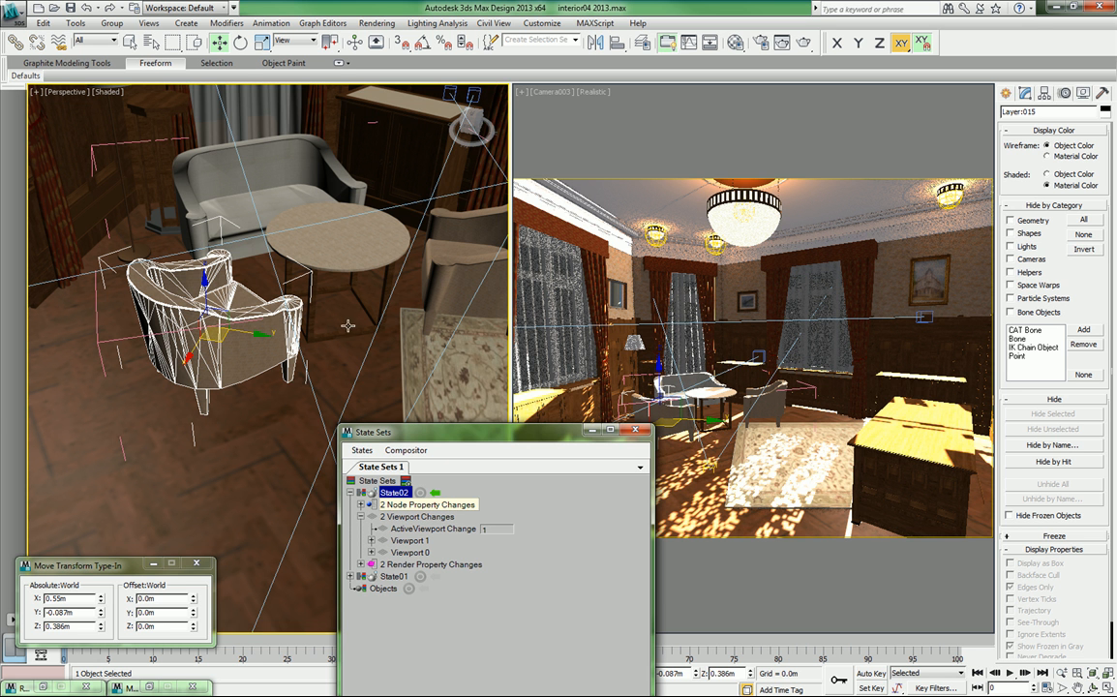
{"action": "middle_click_drag", "start_coordinate": [400, 289], "coordinate": [327, 352]}
{"action": "scroll", "coordinate": [208, 309], "scroll_direction": "down", "scroll_amount": 4}
{"action": "scroll", "coordinate": [216, 307], "scroll_direction": "up", "scroll_amount": 1}
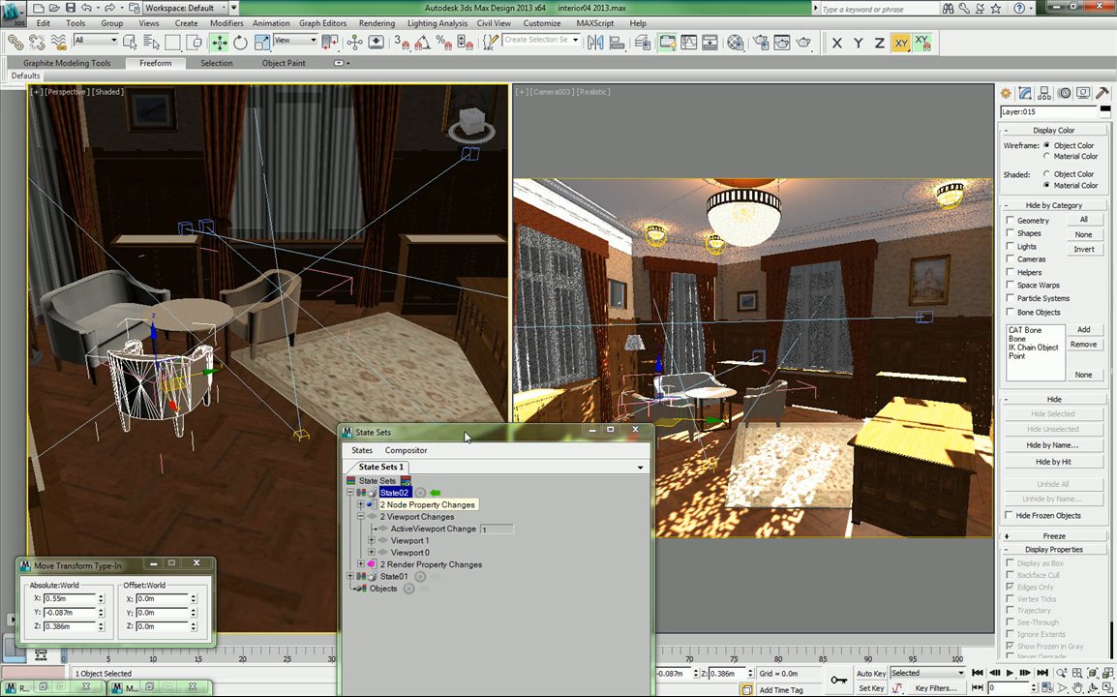
{"action": "middle_click_drag", "start_coordinate": [209, 357], "coordinate": [281, 365]}
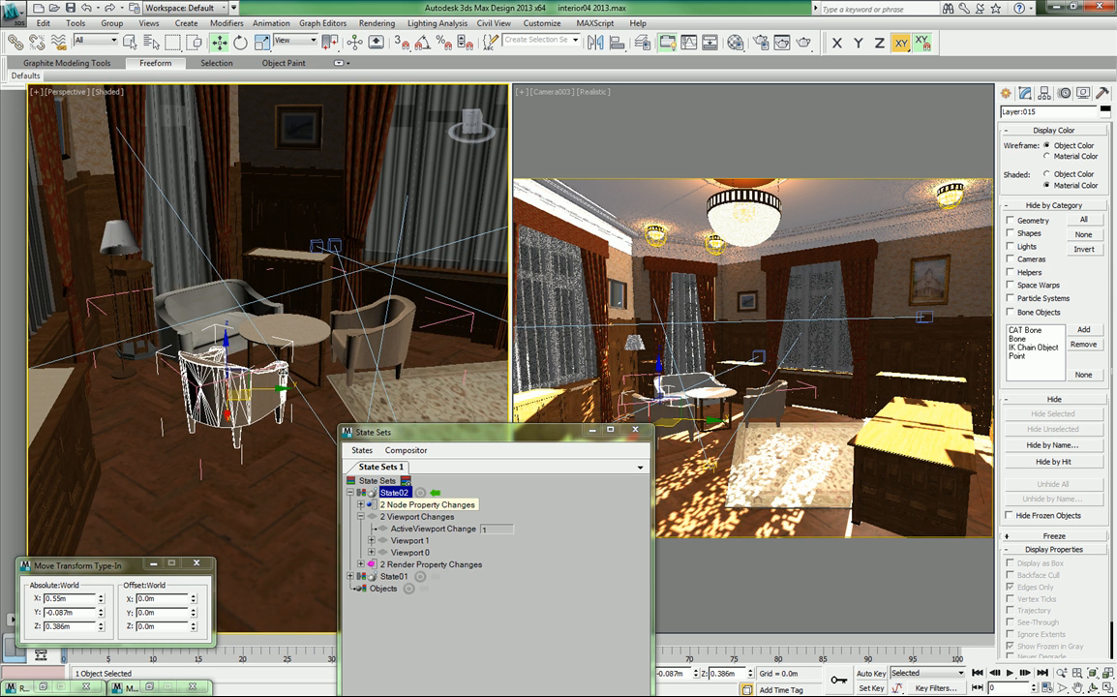
Disable State02, collapse its change list, and enable State01 to examine its Camera002 view unobstructed by the dialogs.
{"action": "left_click", "coordinate": [435, 494]}
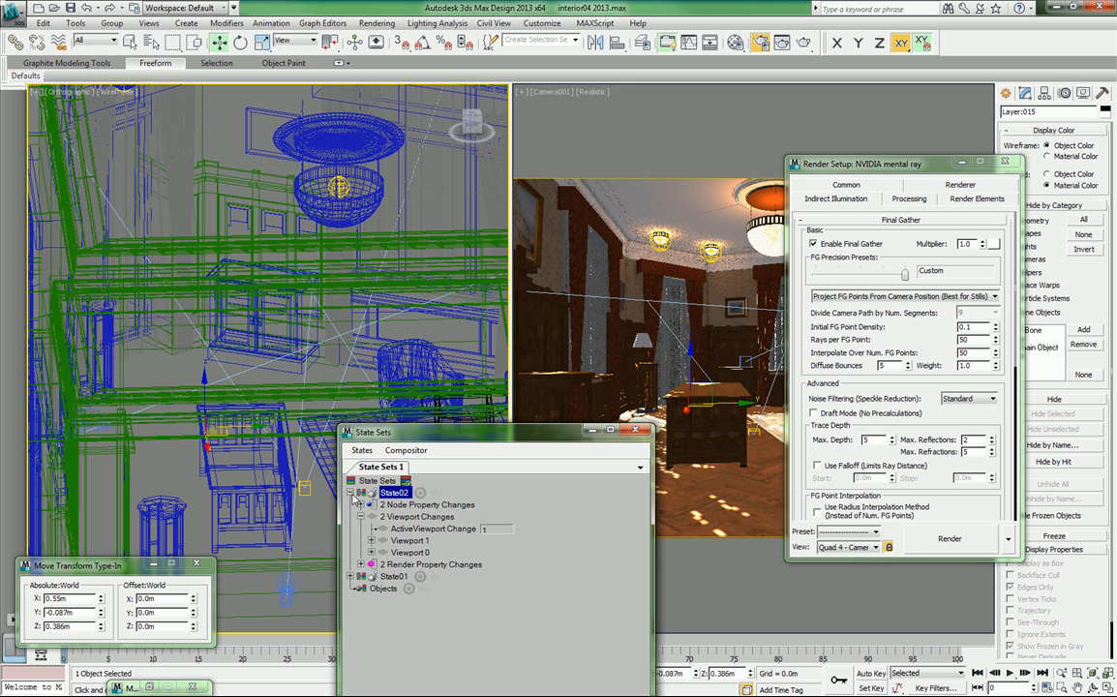
{"action": "left_click", "coordinate": [351, 492]}
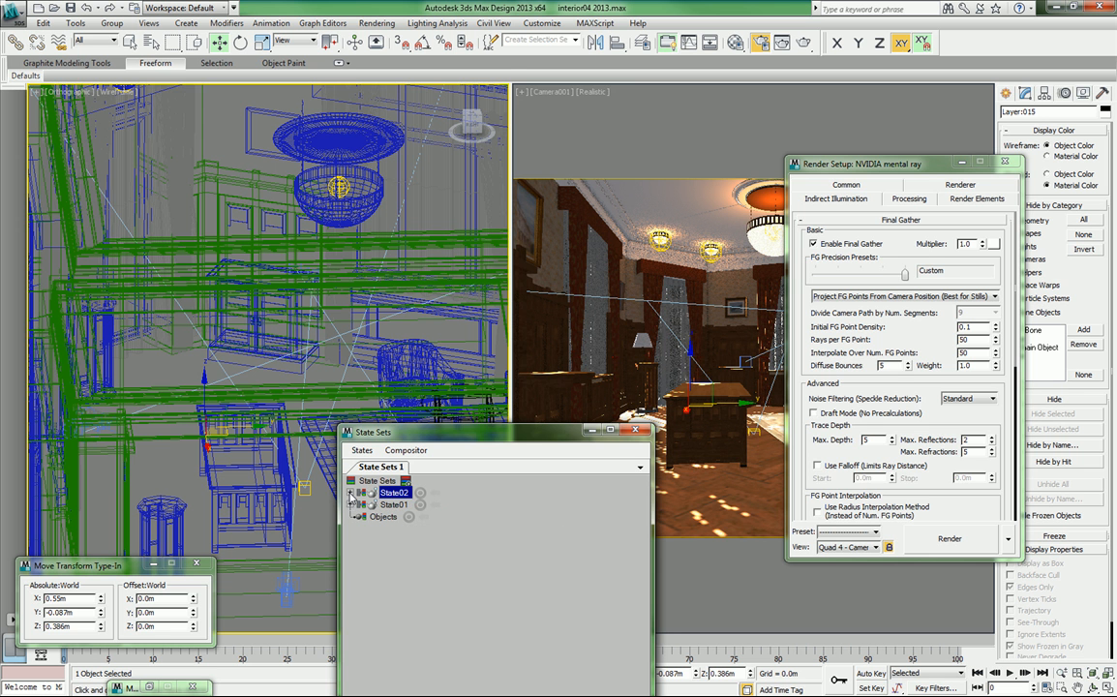
{"action": "left_click", "coordinate": [434, 505]}
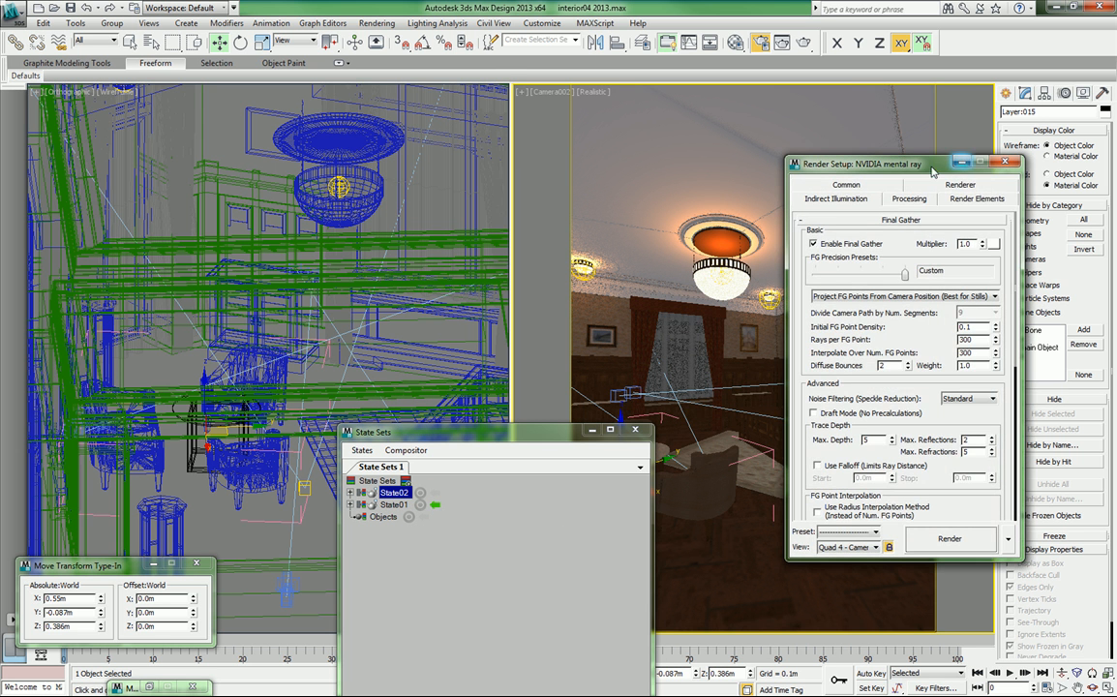
{"action": "left_click_drag", "start_coordinate": [852, 162], "coordinate": [987, 469]}
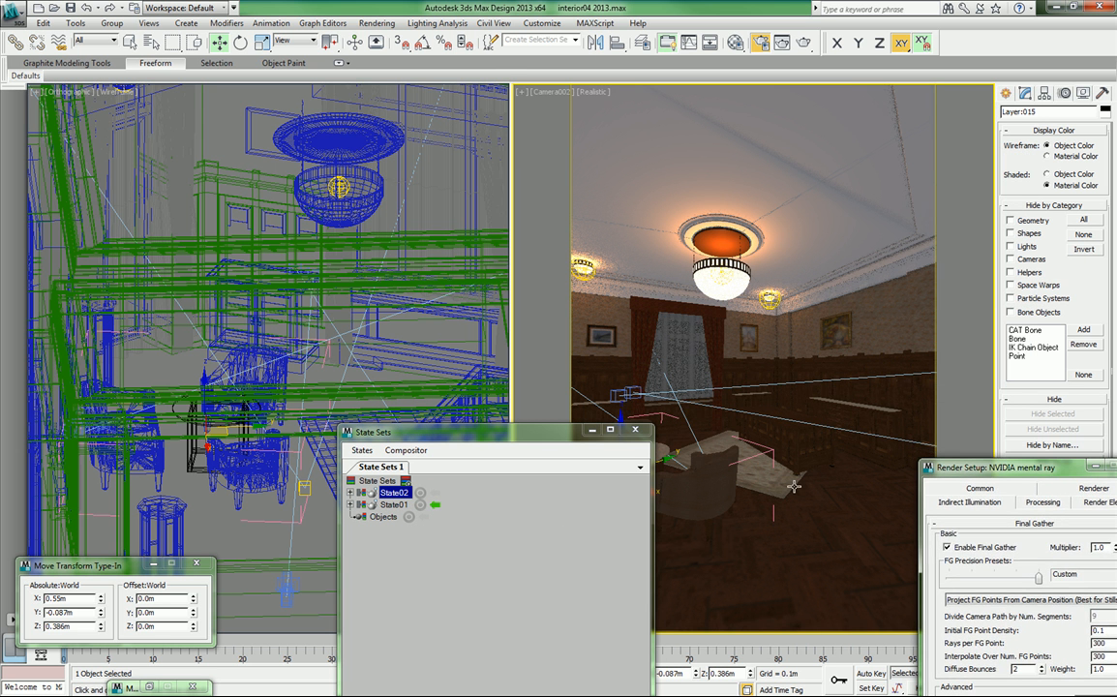
{"action": "left_click_drag", "start_coordinate": [559, 436], "coordinate": [434, 341]}
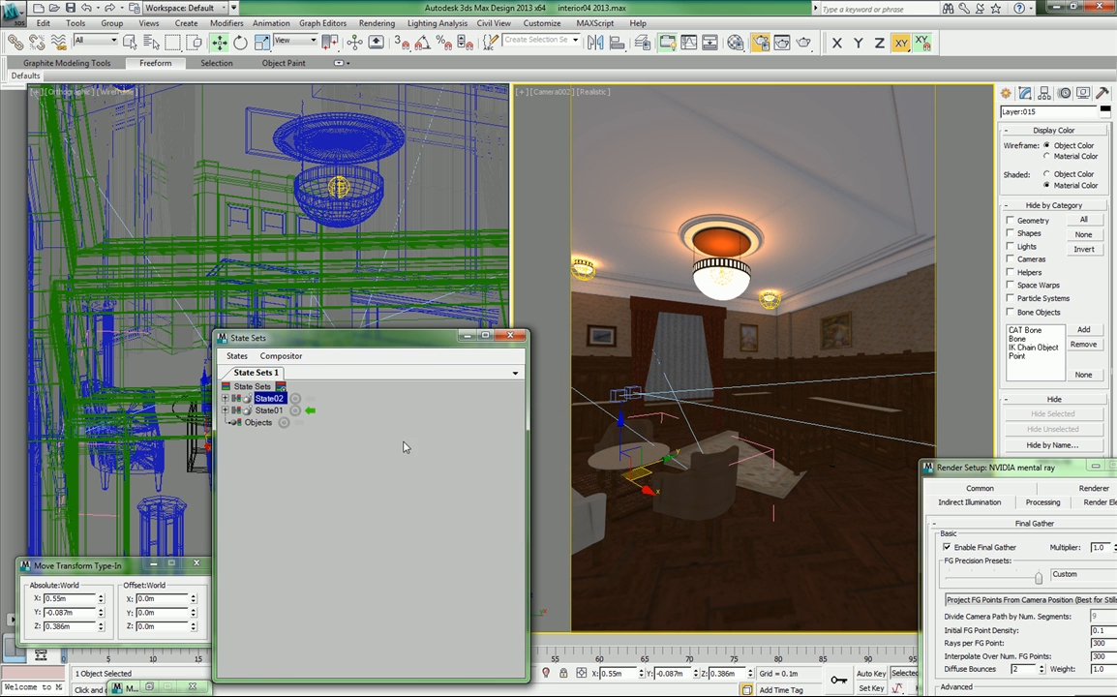
Enable State02 again, activate its Camera003 view and minimize Render Setup to clear the view.
{"action": "left_click", "coordinate": [310, 398]}
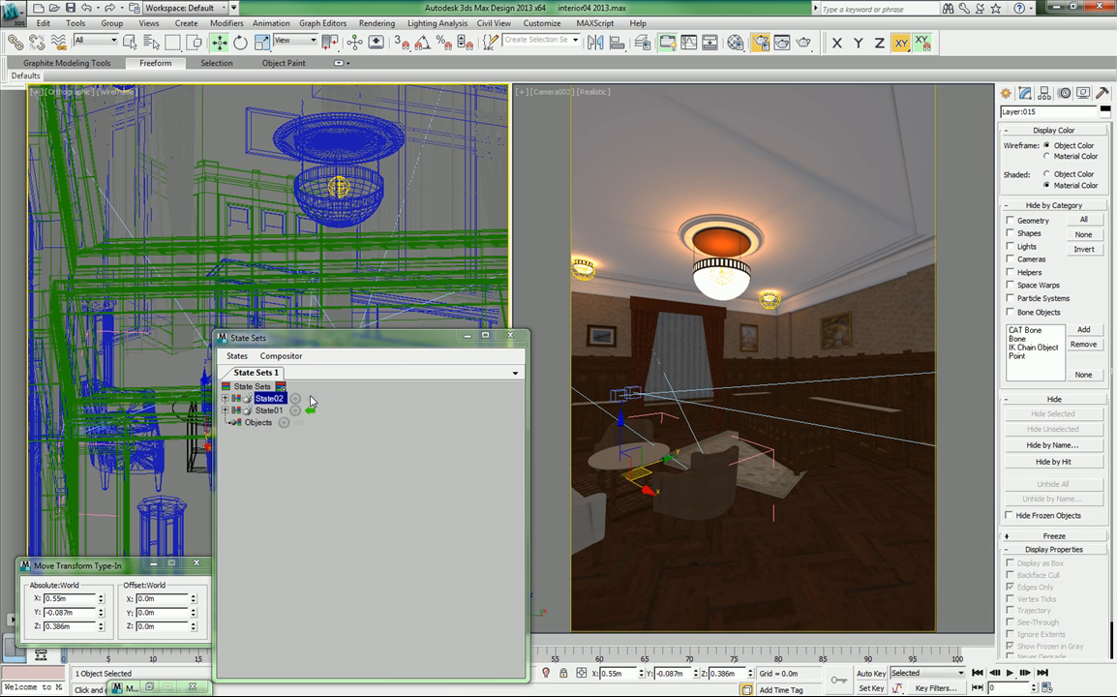
{"action": "right_click", "coordinate": [531, 193]}
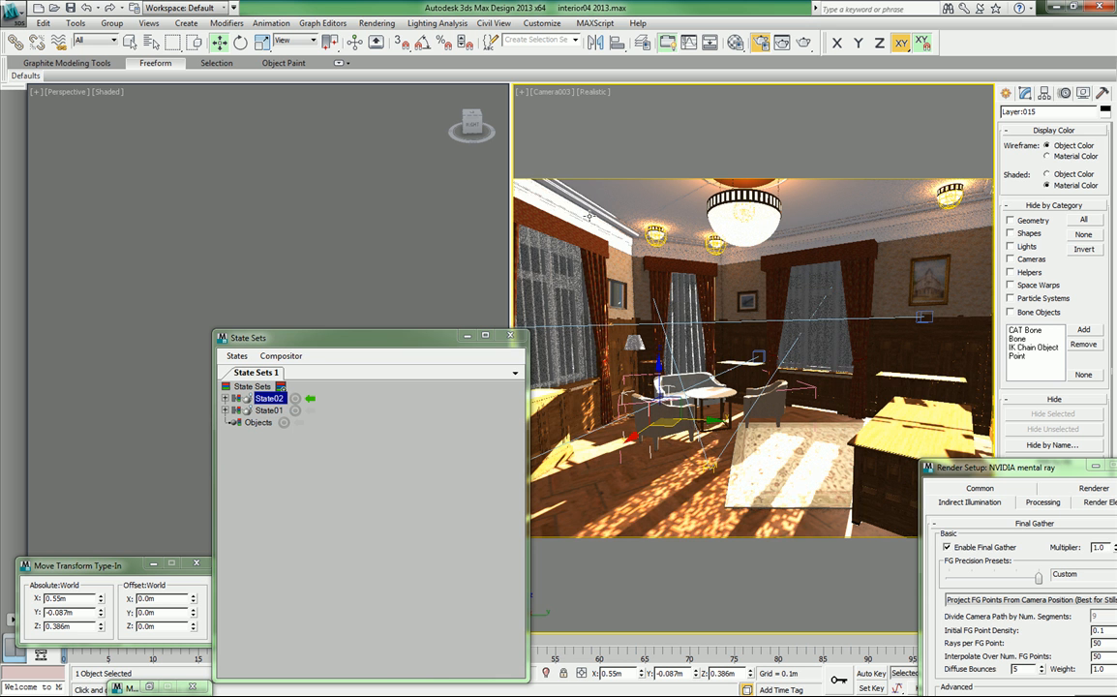
{"action": "left_click_drag", "start_coordinate": [374, 346], "coordinate": [405, 293]}
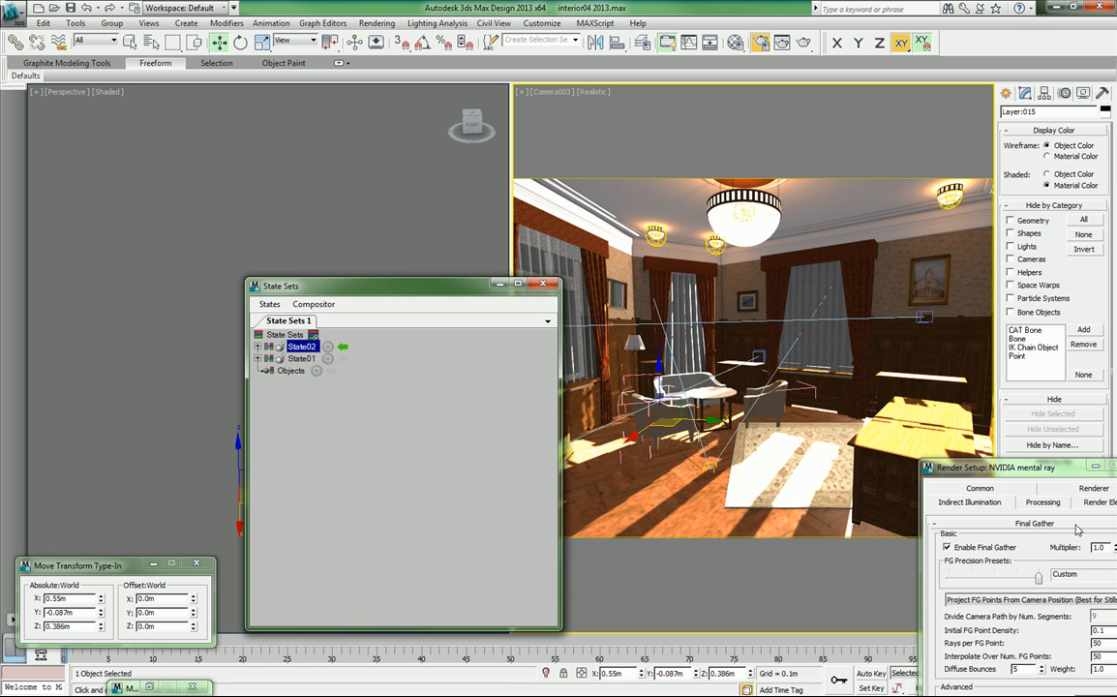
{"action": "left_click_drag", "start_coordinate": [1066, 472], "coordinate": [942, 228]}
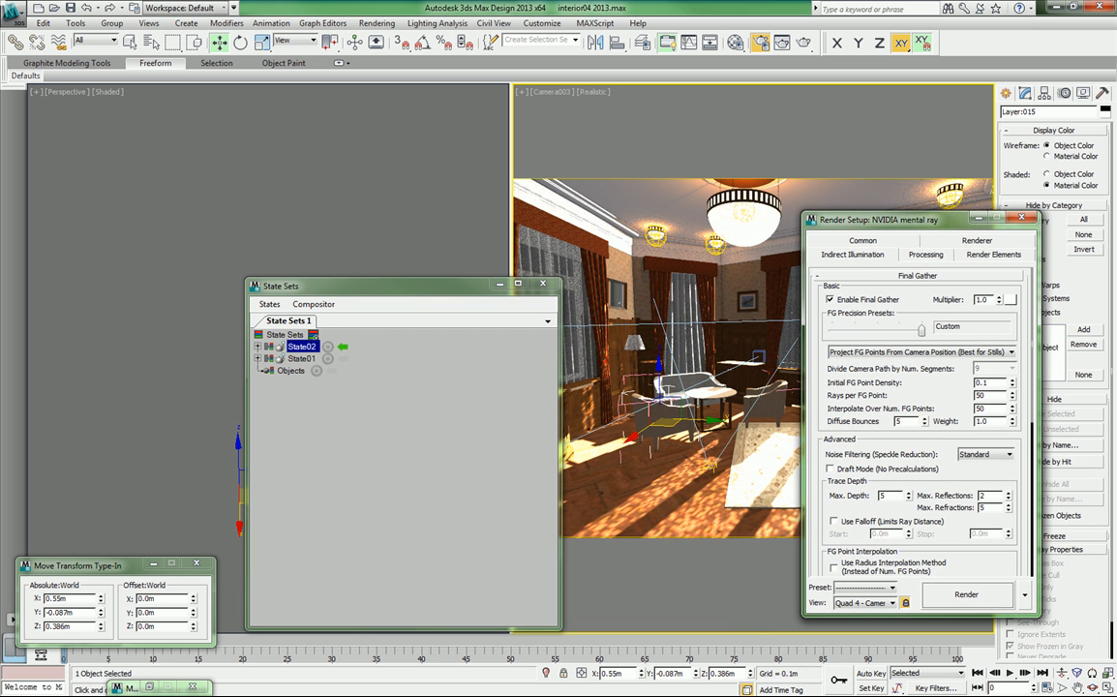
{"action": "left_click", "coordinate": [978, 219]}
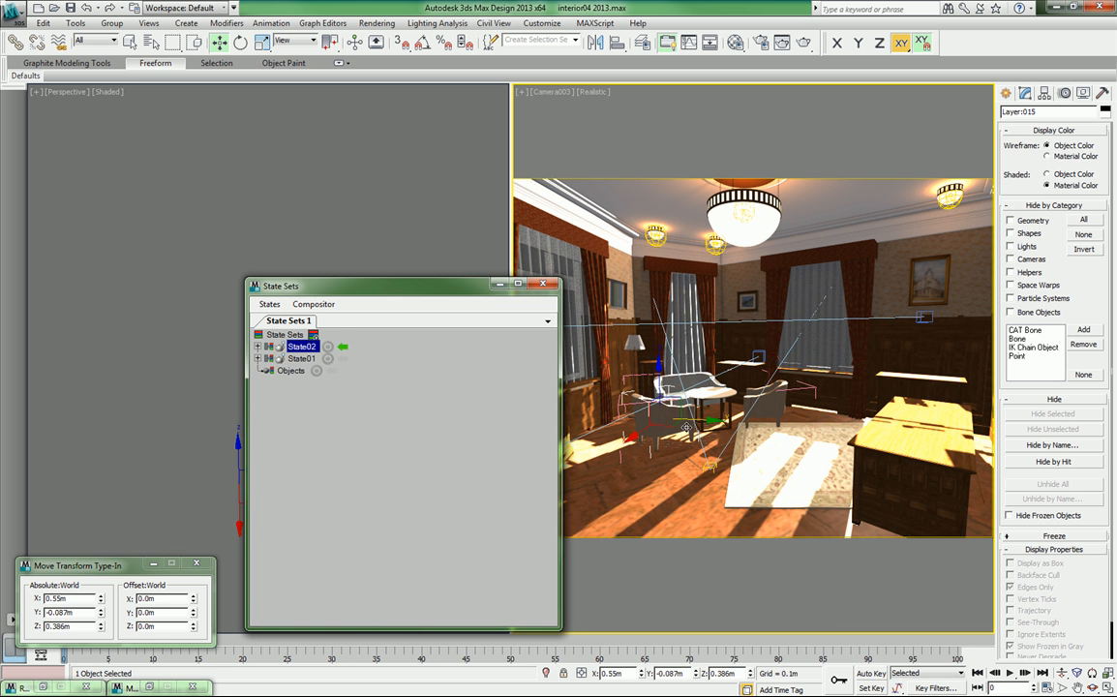
{"action": "left_click", "coordinate": [269, 304]}
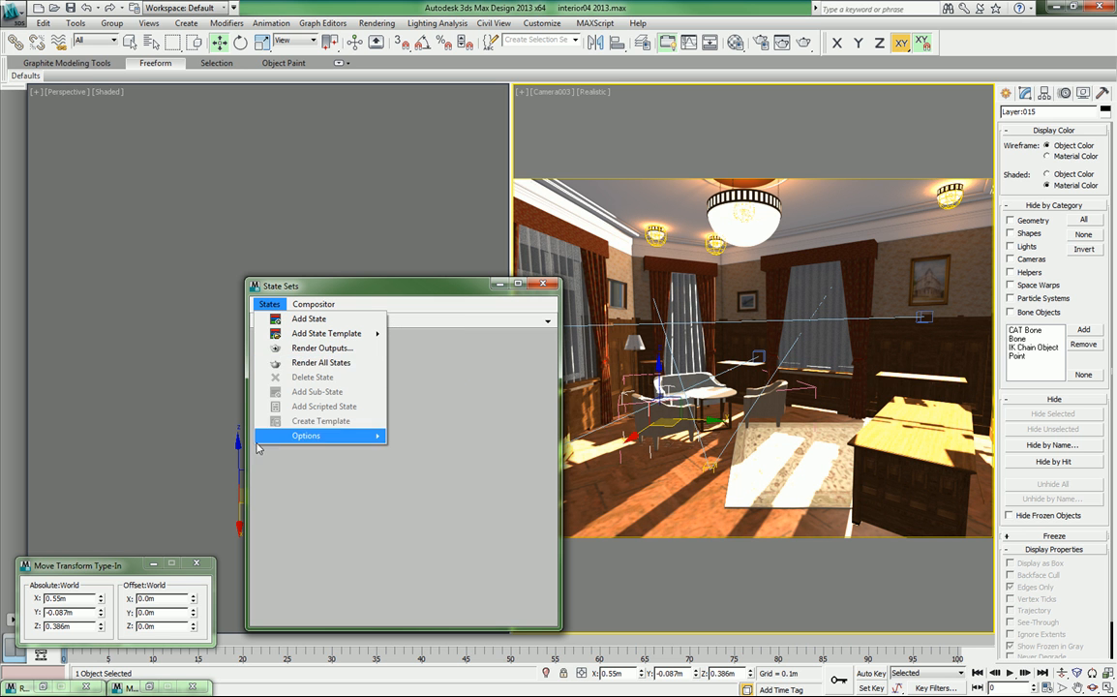
{"action": "left_click", "coordinate": [334, 484]}
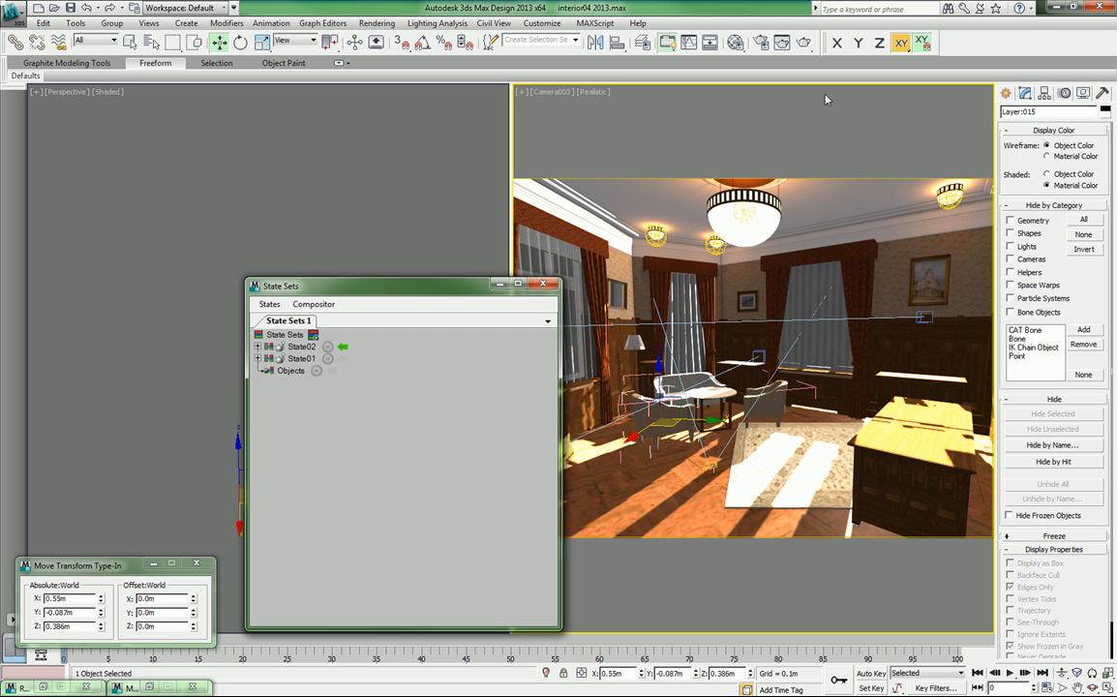
{"action": "left_click", "coordinate": [735, 43]}
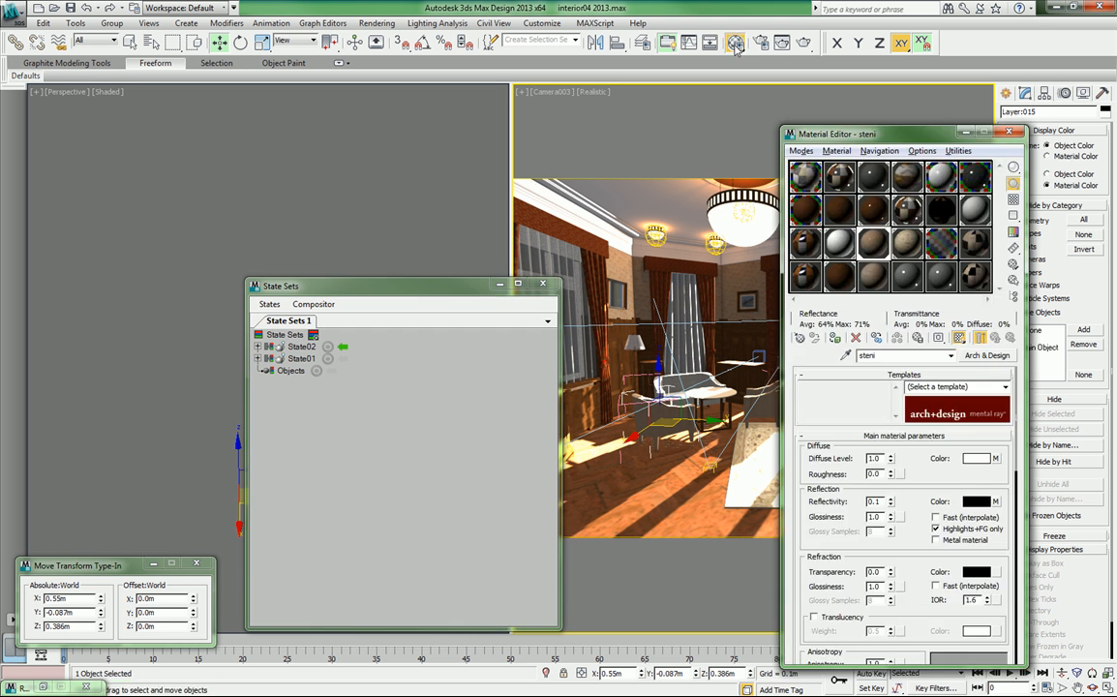
{"action": "left_click", "coordinate": [1009, 132]}
Bring up the common render output settings in Render Setup and start recording into State02.
{"action": "left_click", "coordinate": [760, 43]}
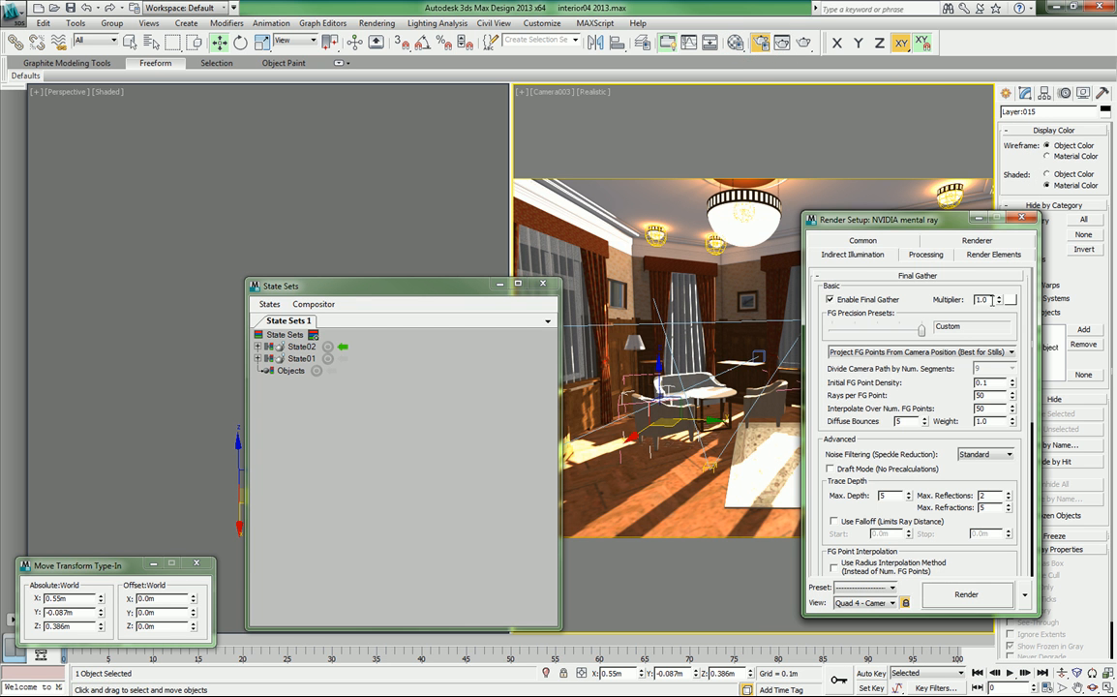
{"action": "left_click", "coordinate": [857, 243]}
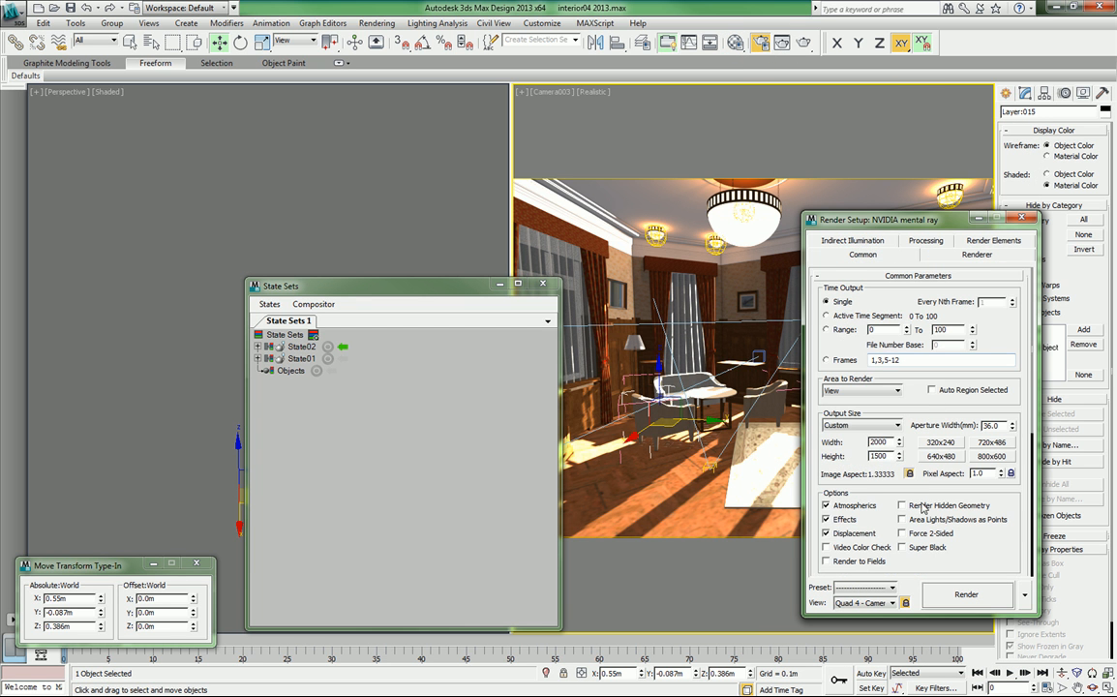
{"action": "left_click_drag", "start_coordinate": [886, 493], "coordinate": [899, 290]}
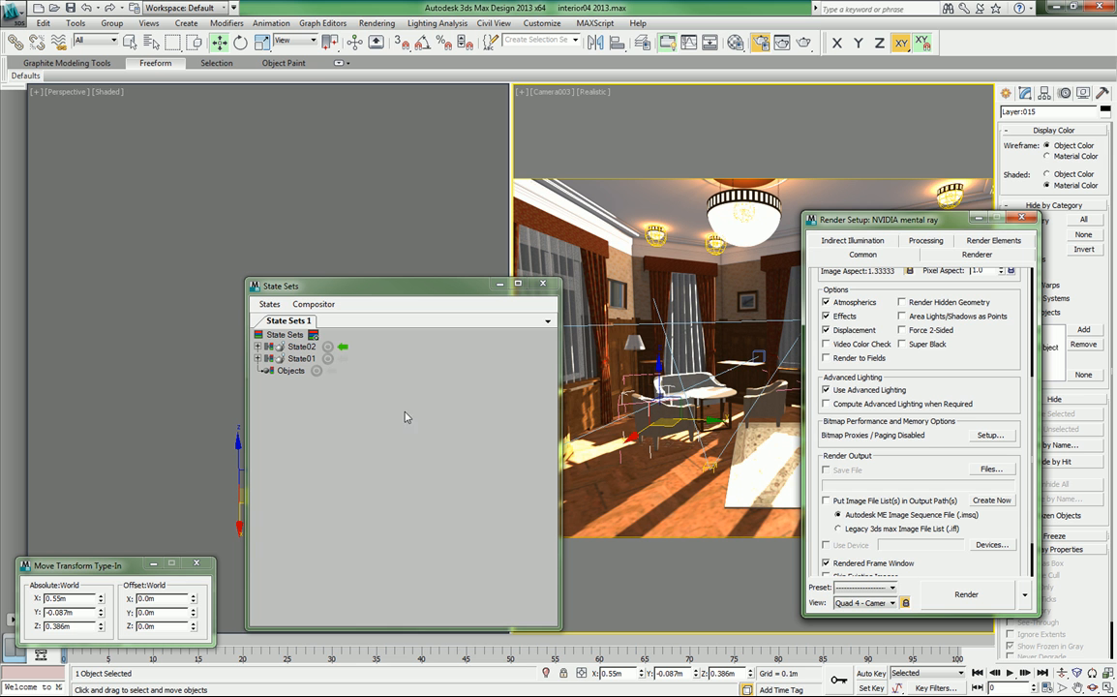
{"action": "left_click", "coordinate": [328, 349]}
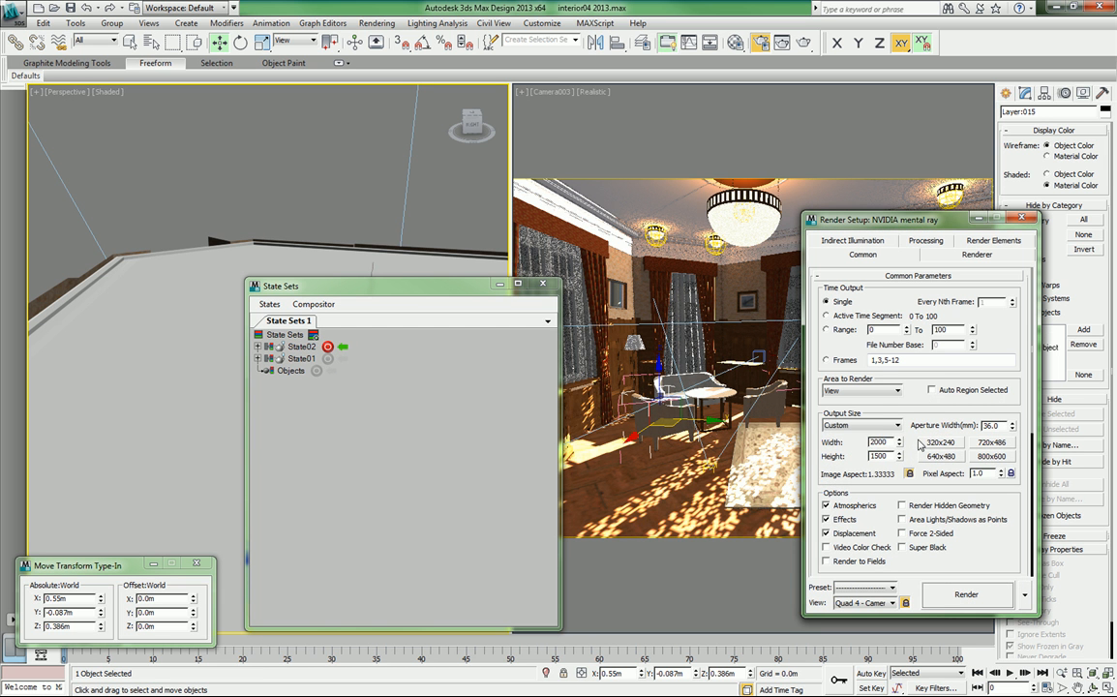
{"action": "scroll", "coordinate": [923, 291], "scroll_direction": "down", "scroll_amount": 5}
{"action": "scroll", "coordinate": [924, 290], "scroll_direction": "down", "scroll_amount": 1}
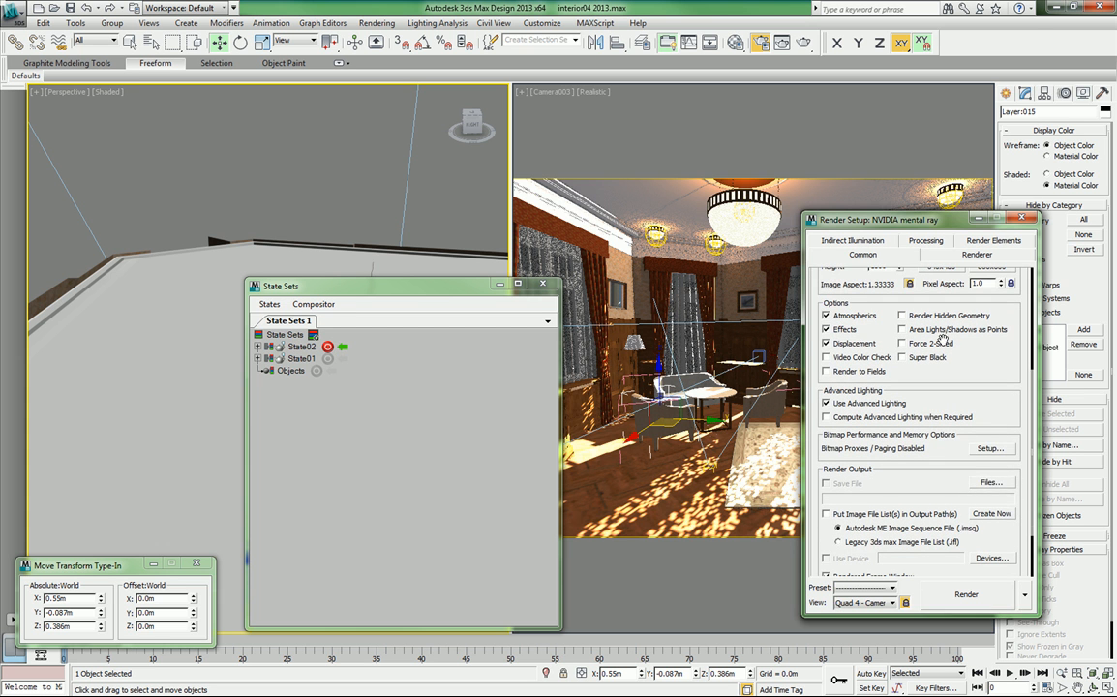
Set the render output to a JPEG file named state2 in D:\work with quality 95, and stop recording State02.
{"action": "left_click", "coordinate": [988, 484]}
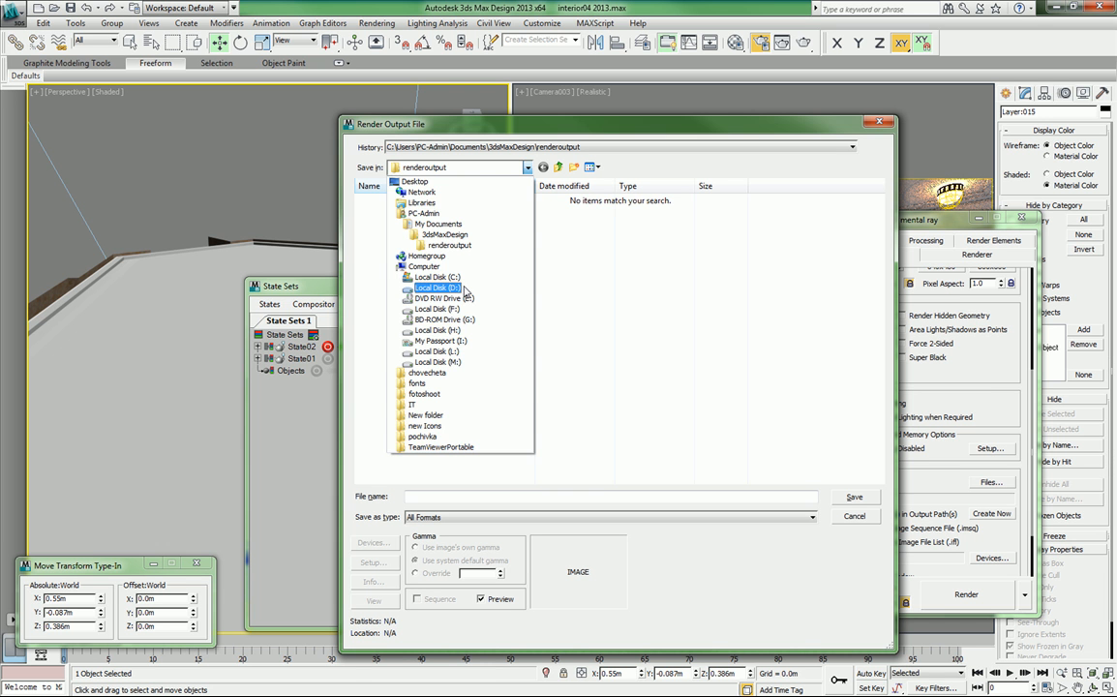
{"action": "left_click", "coordinate": [463, 288]}
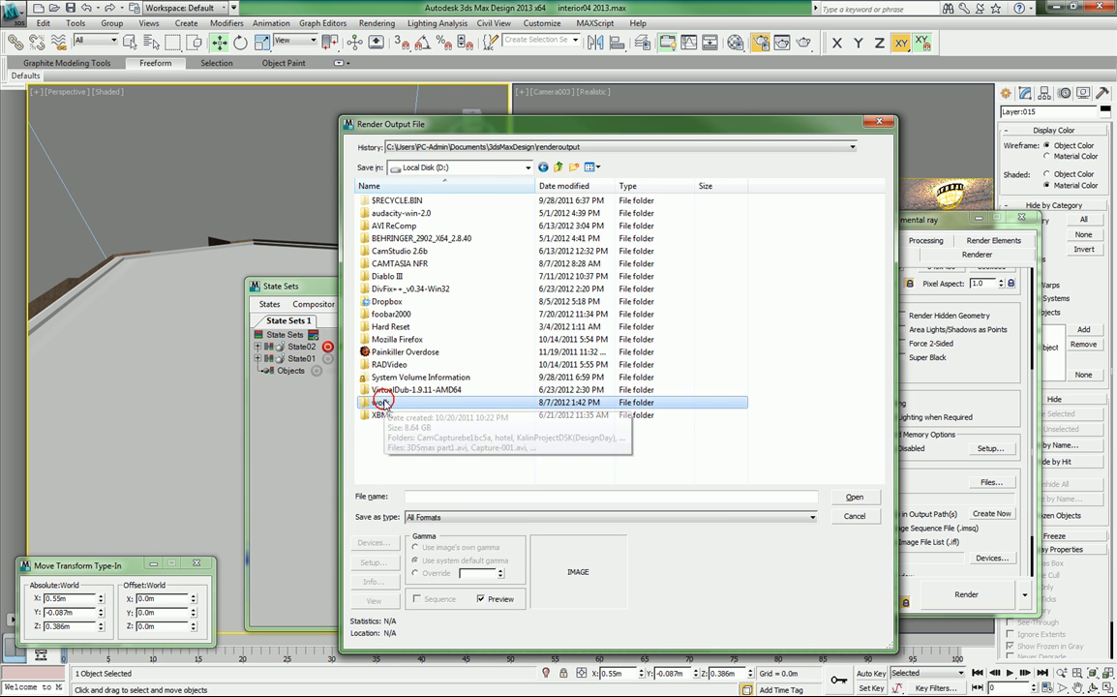
{"action": "double_click", "coordinate": [473, 356]}
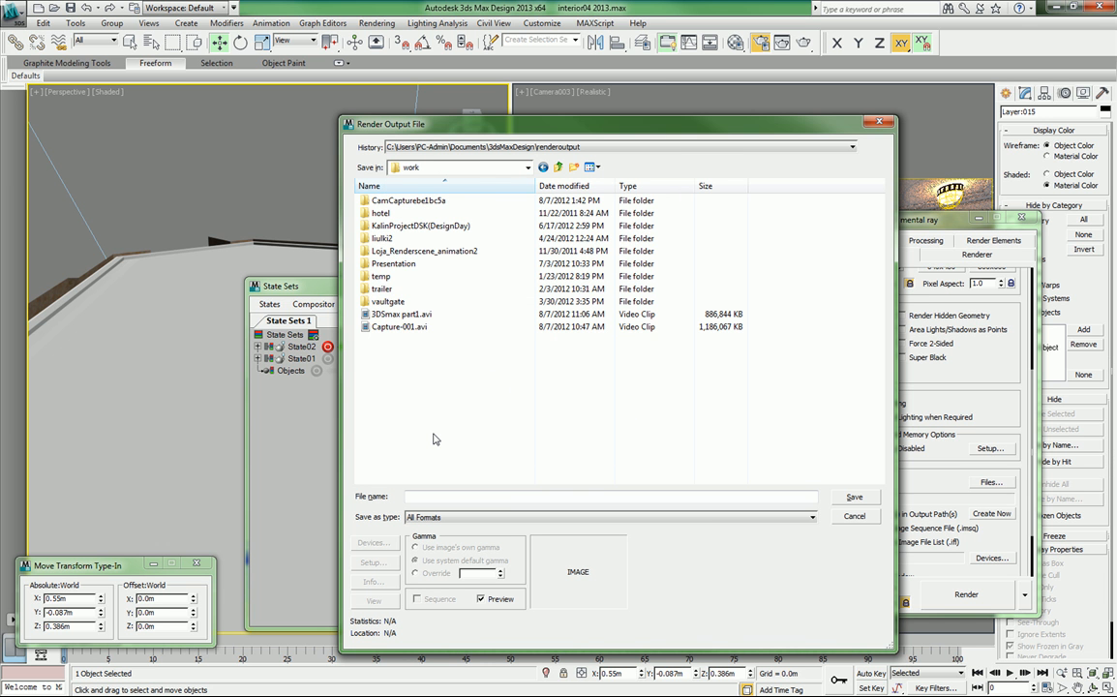
{"action": "left_click", "coordinate": [430, 516]}
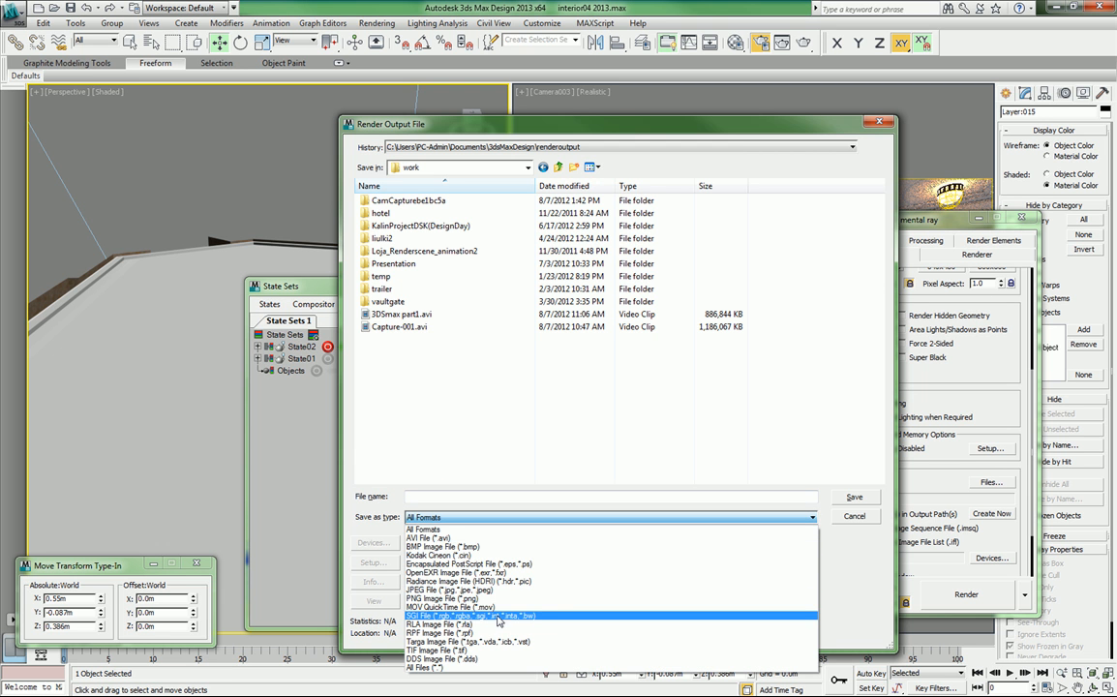
{"action": "left_click", "coordinate": [483, 589]}
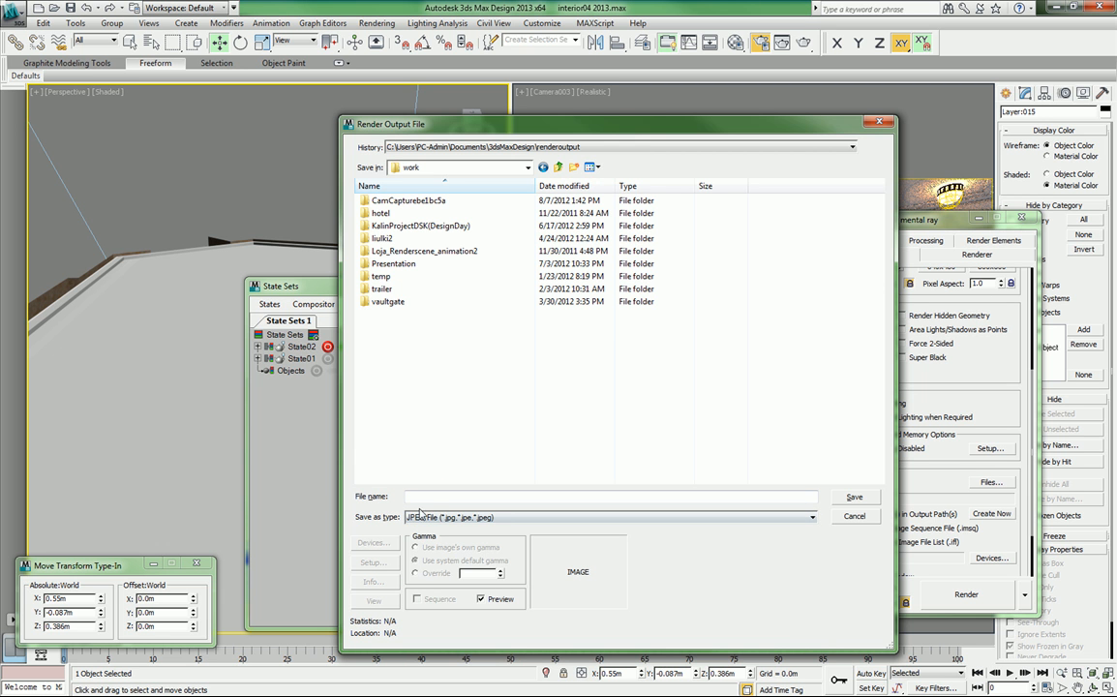
{"action": "left_click", "coordinate": [423, 496]}
{"action": "type", "text": "state2"}
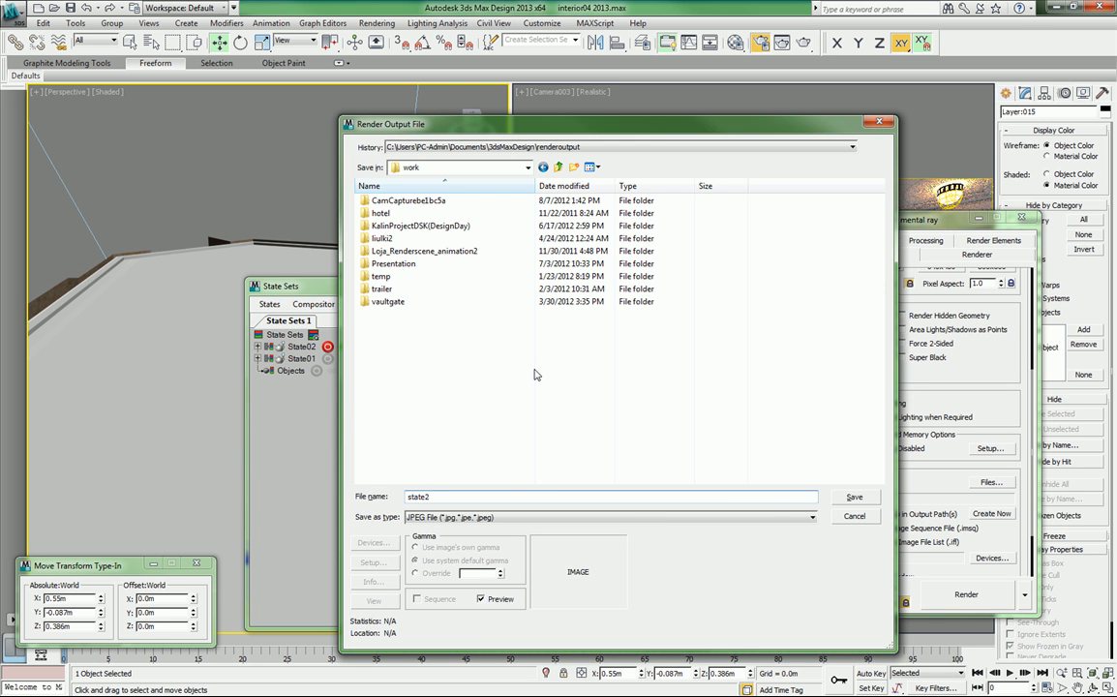
{"action": "left_click", "coordinate": [854, 496]}
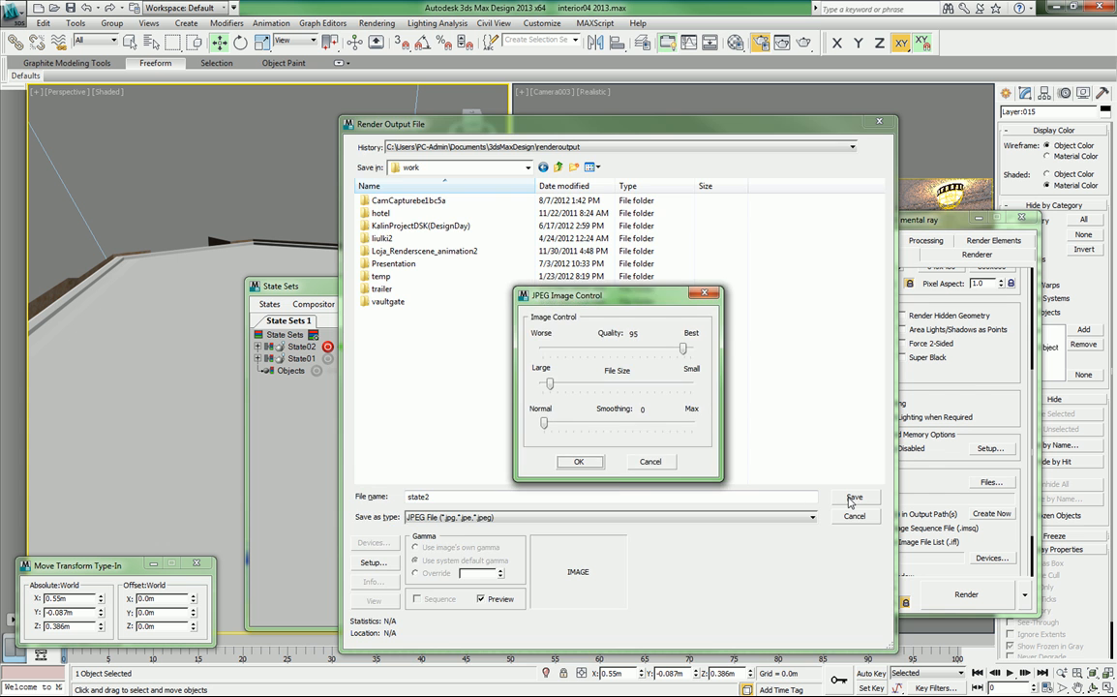
{"action": "left_click", "coordinate": [591, 460]}
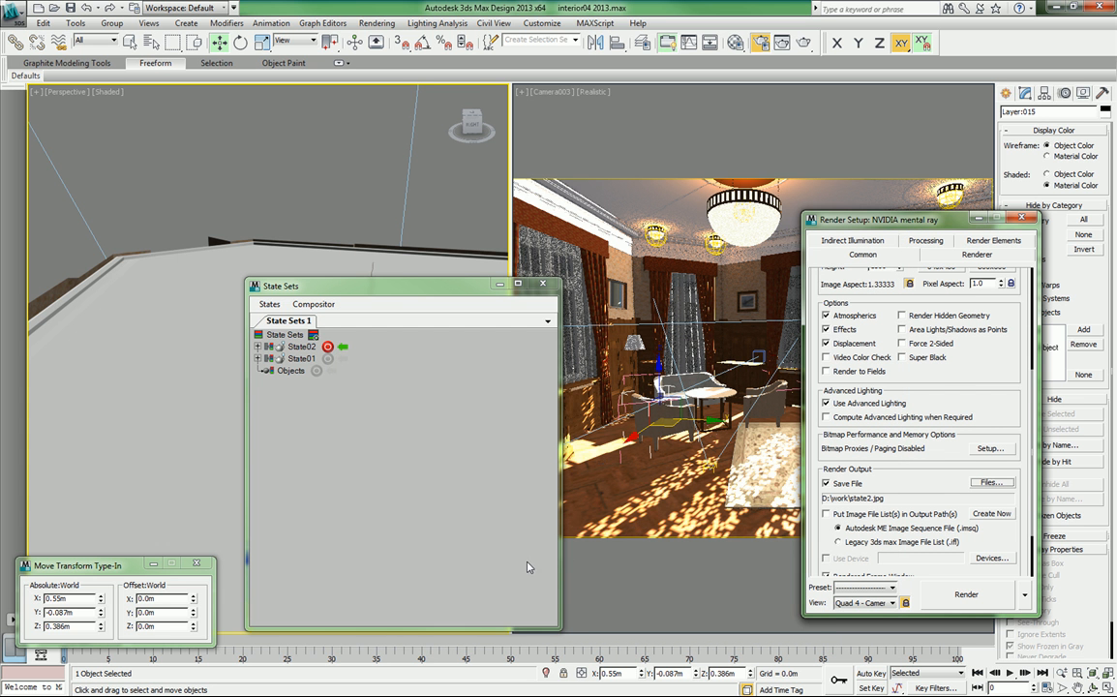
{"action": "left_click", "coordinate": [328, 348]}
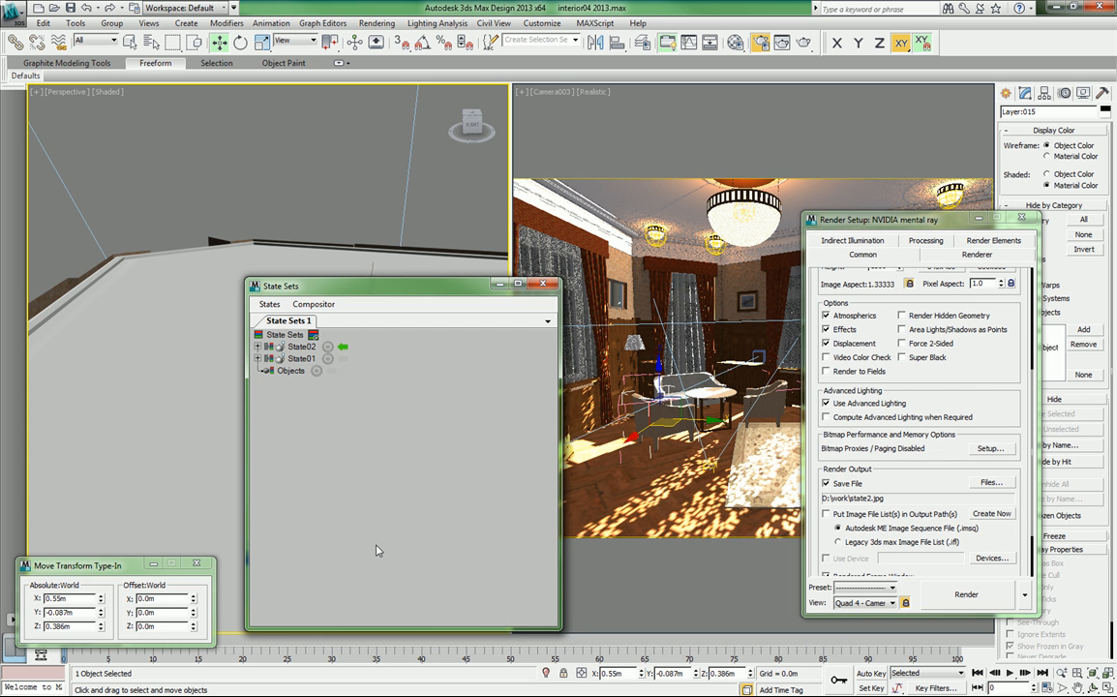
Expand State02's recorded render property changes and examine them alongside the Final Gather settings in Render Setup.
{"action": "left_click", "coordinate": [257, 347]}
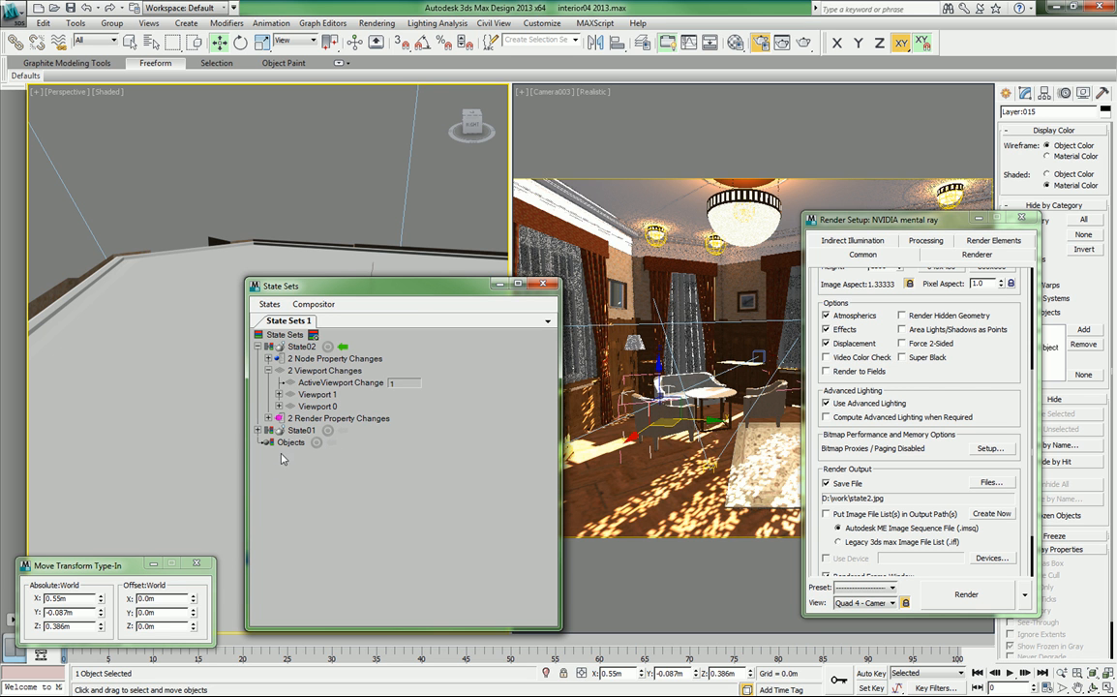
{"action": "left_click", "coordinate": [268, 418]}
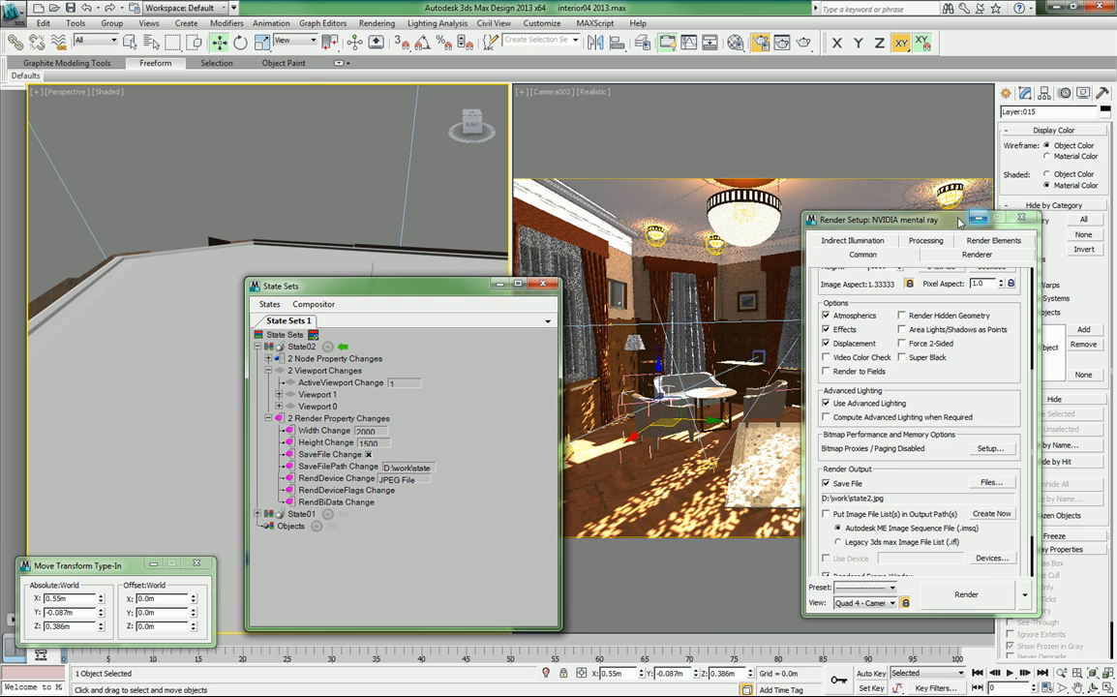
{"action": "left_click_drag", "start_coordinate": [935, 226], "coordinate": [836, 216]}
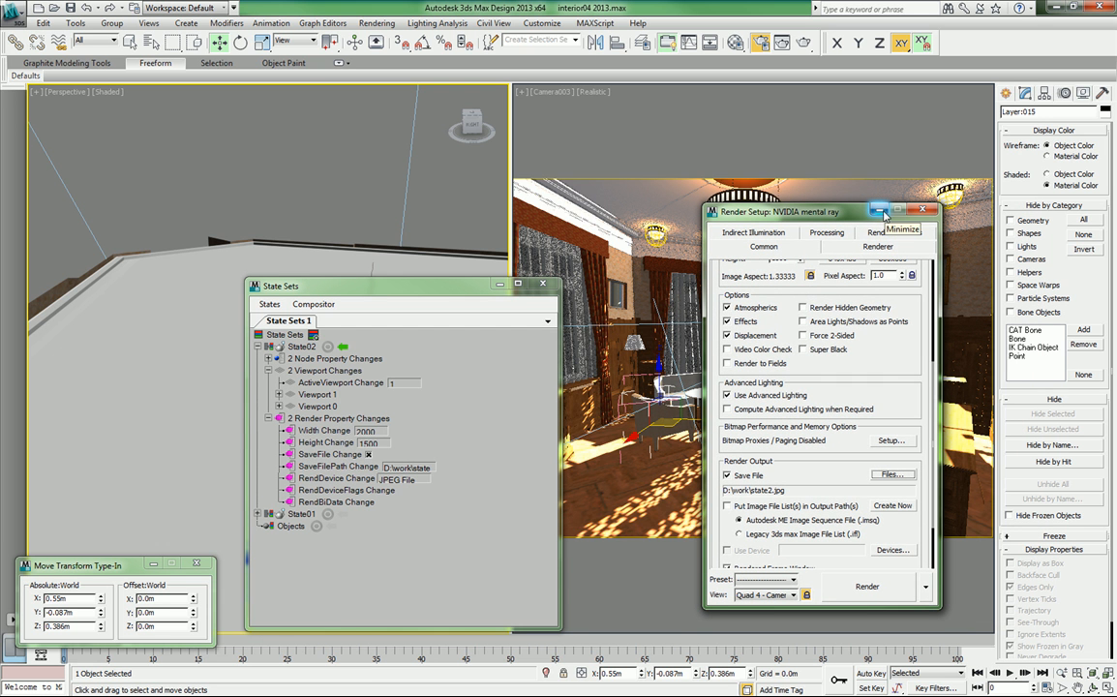
{"action": "left_click", "coordinate": [774, 235]}
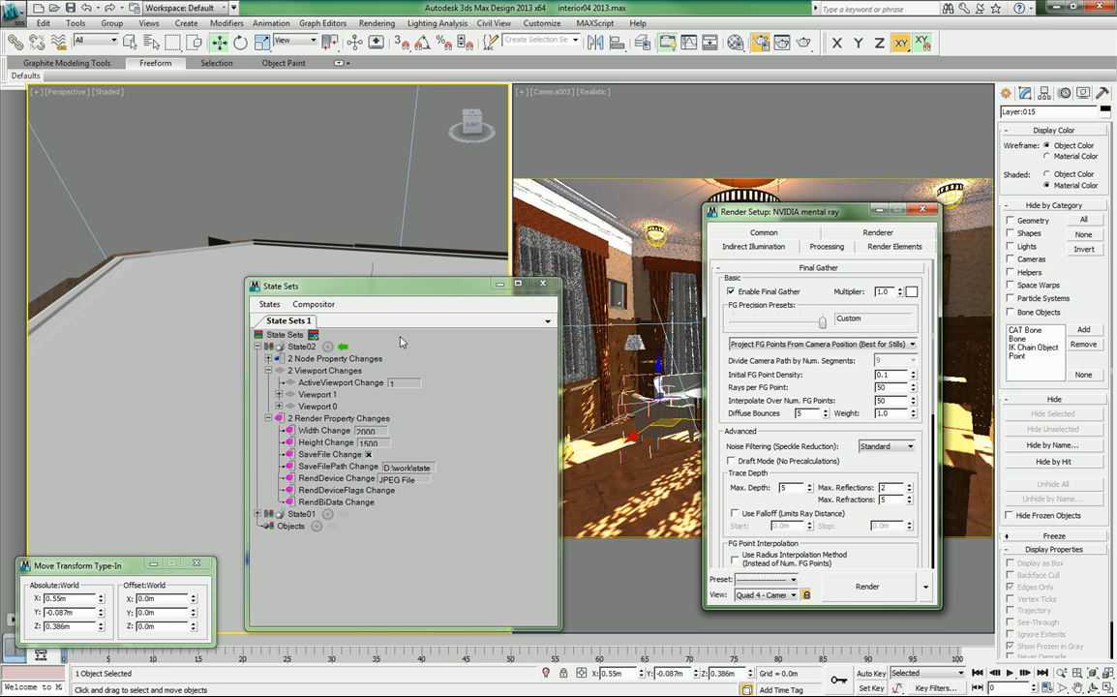
{"action": "double_click", "coordinate": [300, 347]}
{"action": "right_click", "coordinate": [301, 351]}
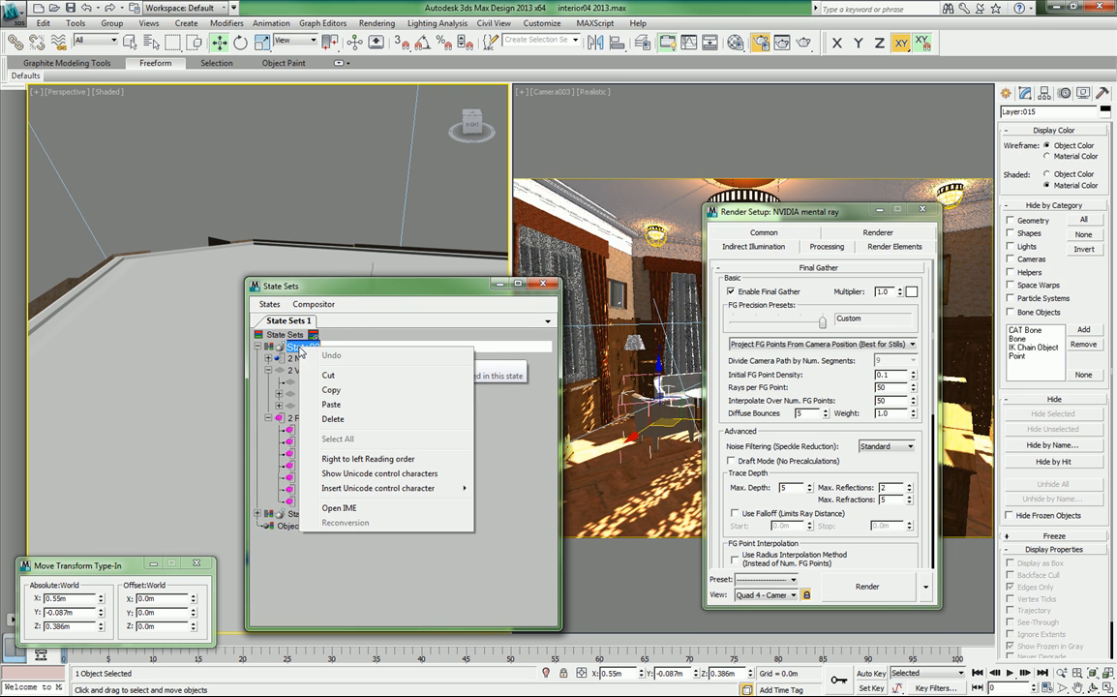
{"action": "left_click", "coordinate": [396, 295]}
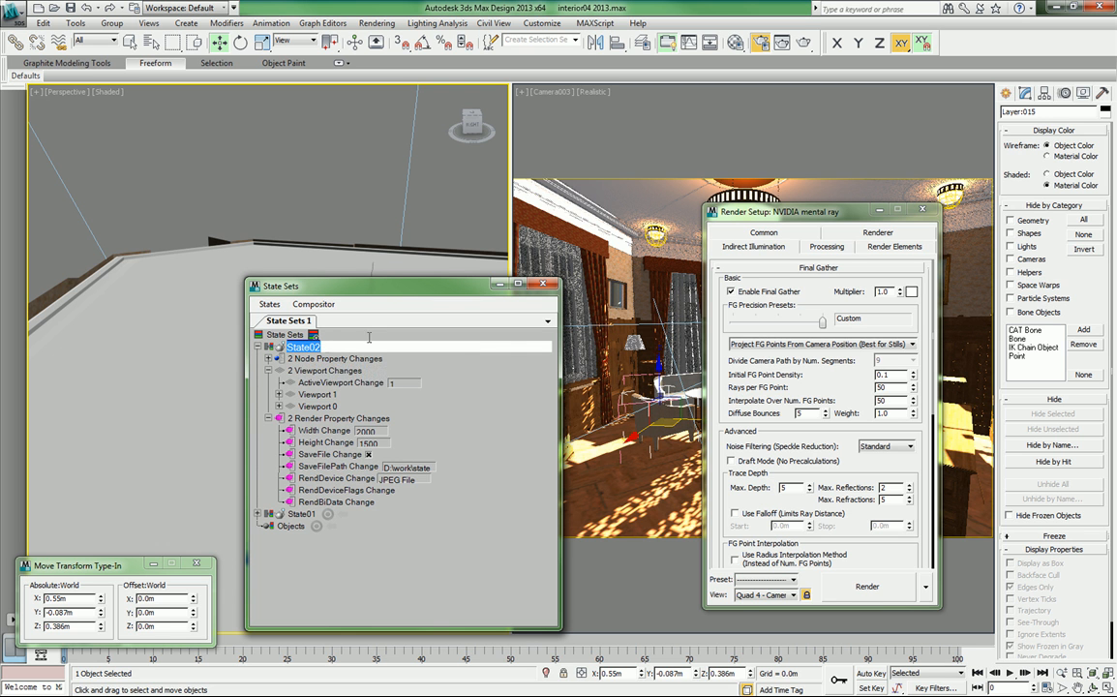
{"action": "left_click", "coordinate": [310, 346]}
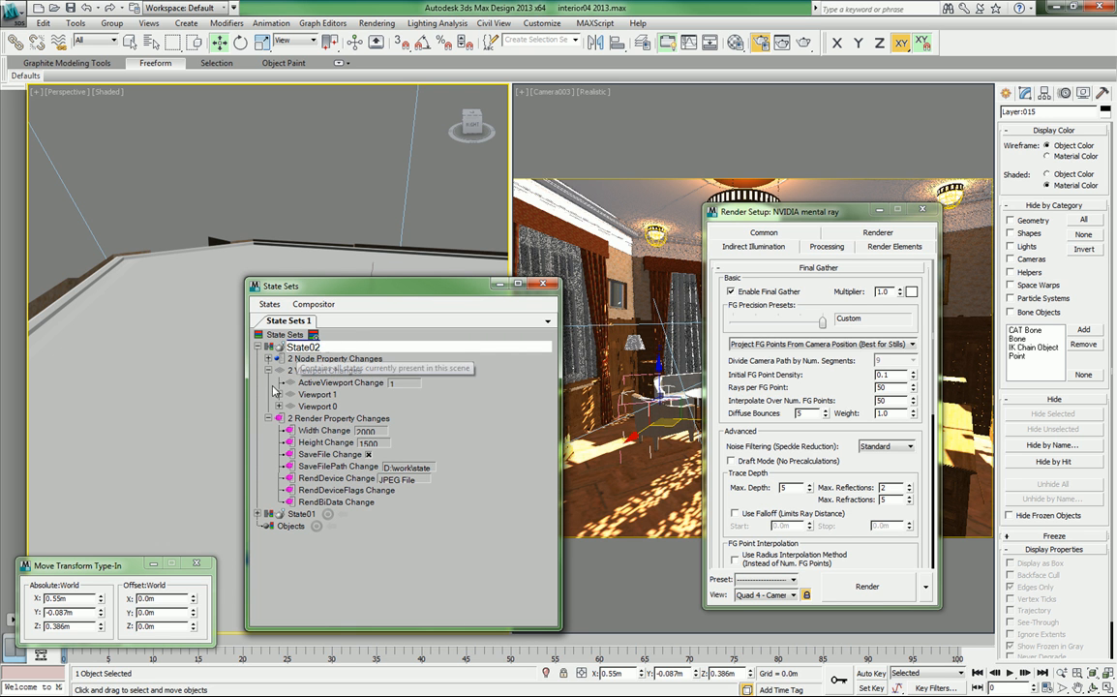
{"action": "key", "text": "Return"}
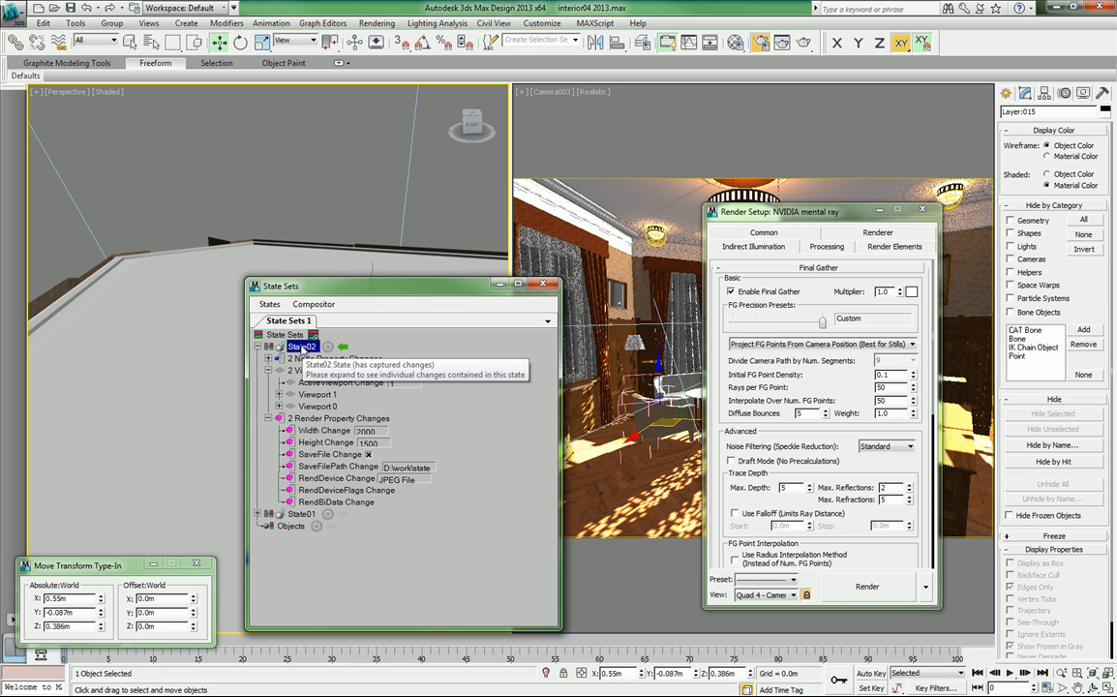
Examine the commands for rendering the selected State02 and for rendering all states in State Sets.
{"action": "right_click", "coordinate": [302, 347]}
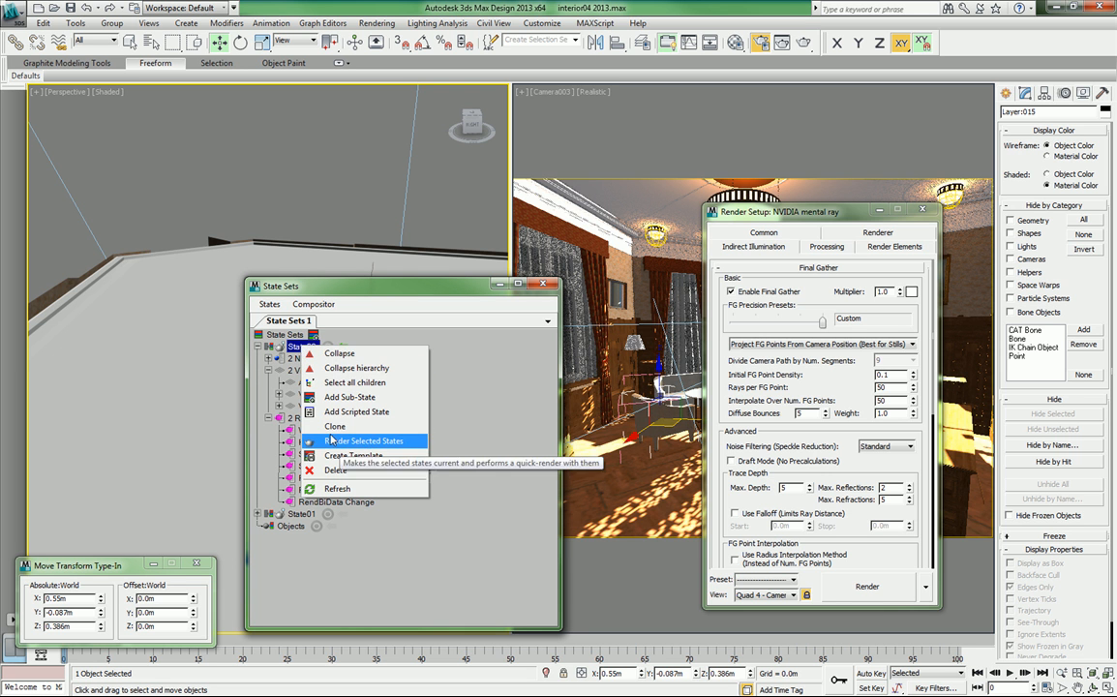
{"action": "left_click", "coordinate": [379, 571]}
{"action": "left_click", "coordinate": [269, 304]}
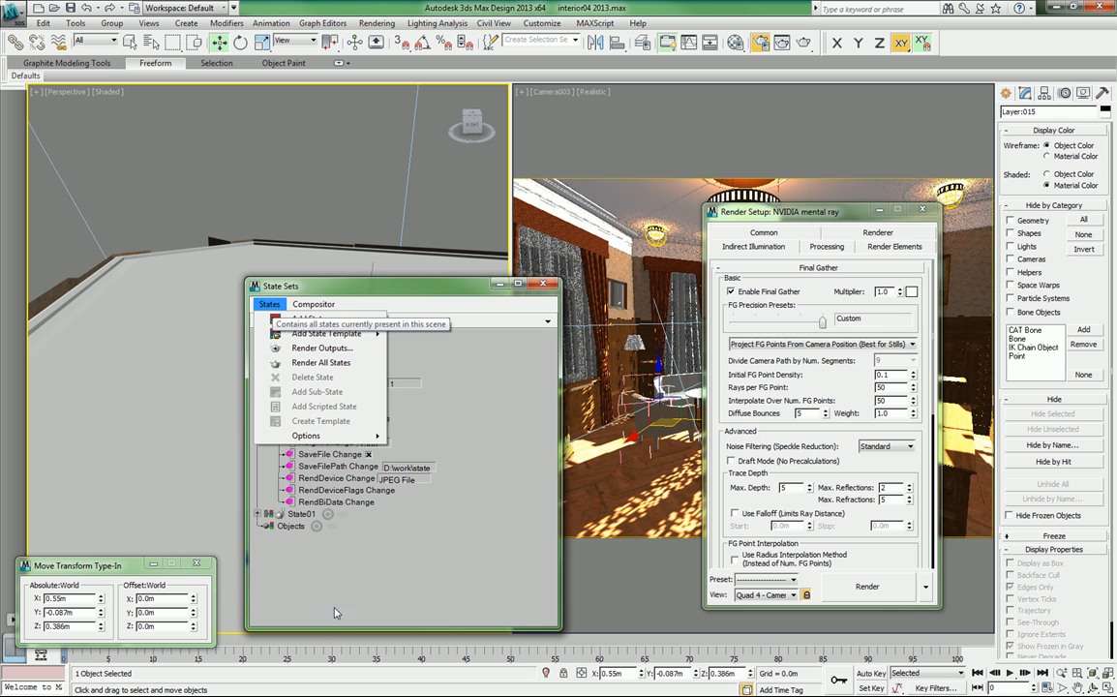
{"action": "left_click", "coordinate": [371, 567]}
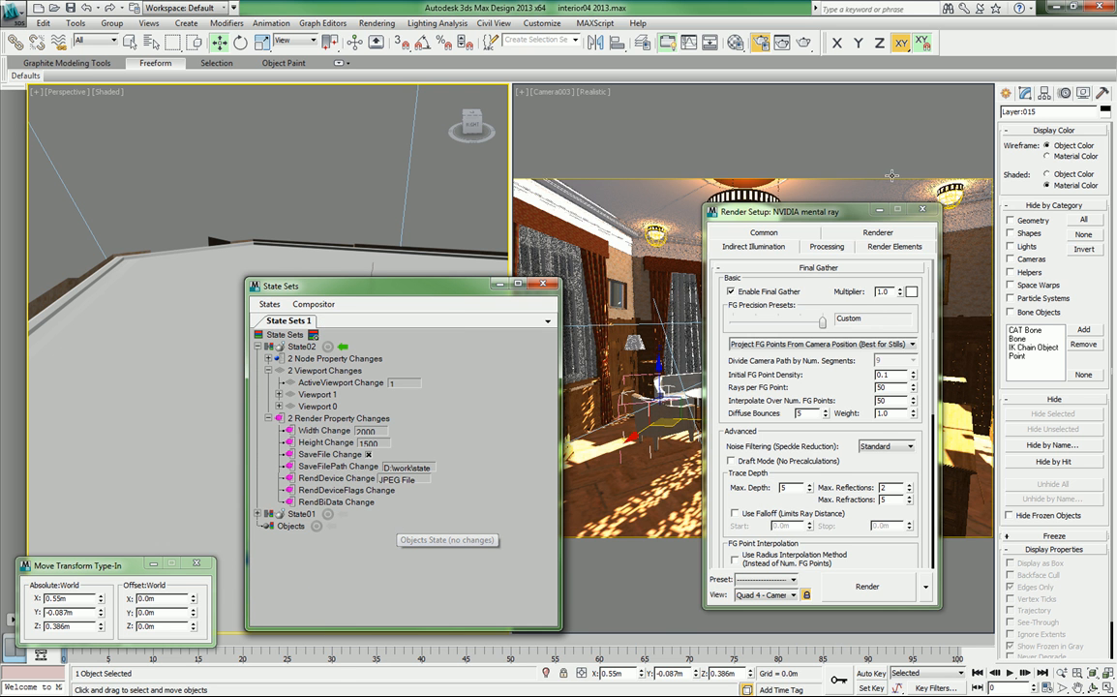
Minimize Render Setup and move the State Sets window clear of the Camera003 view.
{"action": "left_click", "coordinate": [883, 208]}
{"action": "left_click_drag", "start_coordinate": [459, 296], "coordinate": [377, 228]}
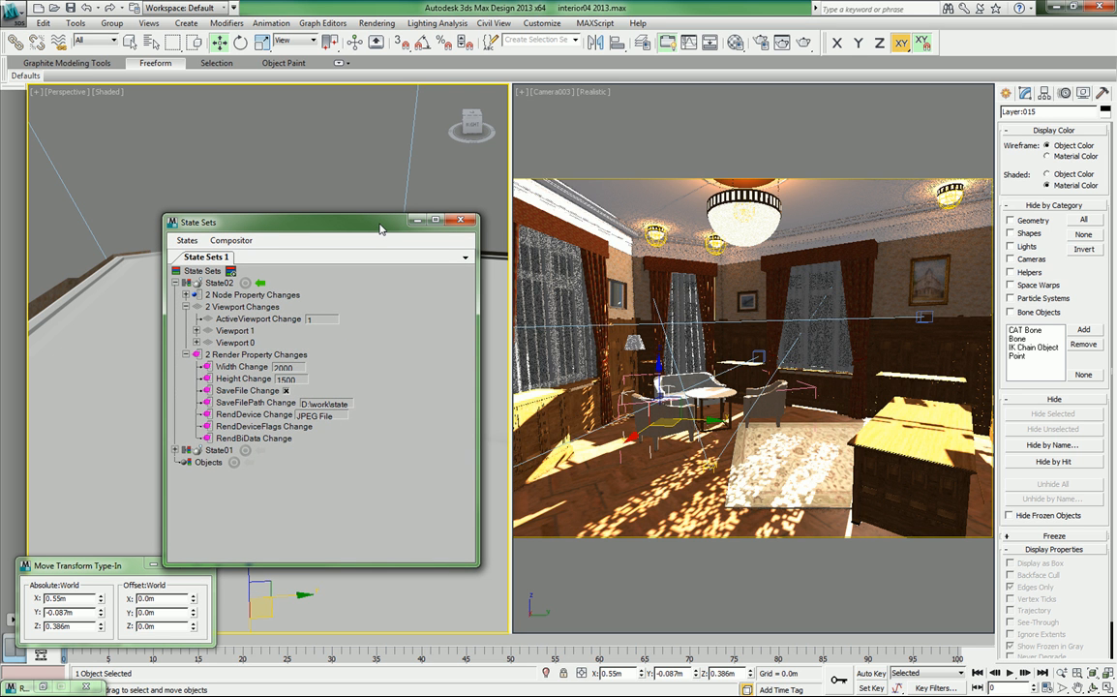